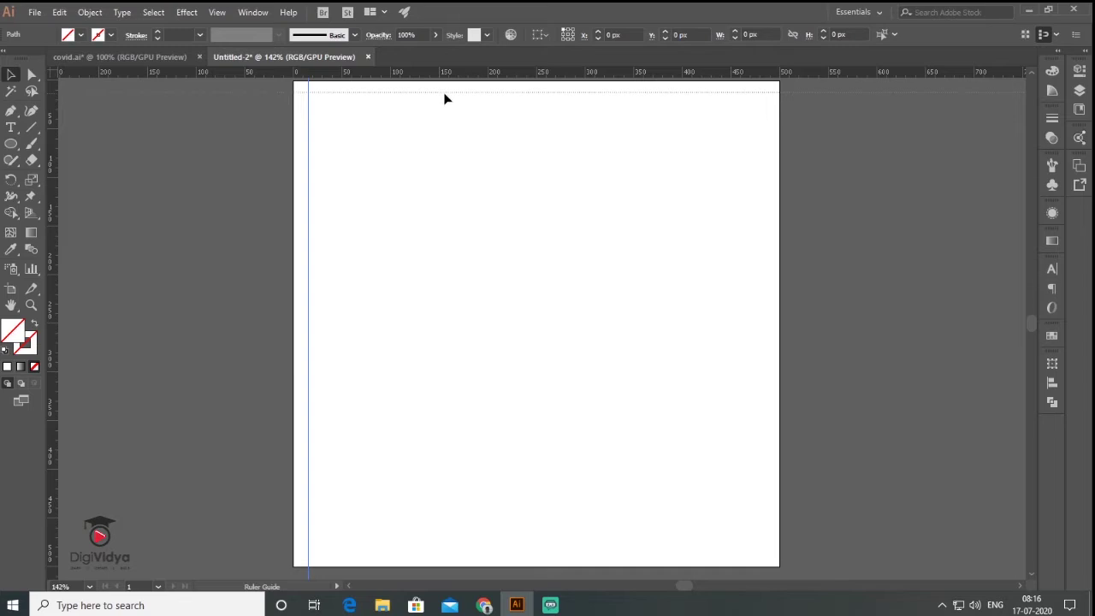
Drop a ruler guide along the artboard's top edge and adjust the zoom.
{"action": "left_click", "coordinate": [497, 325]}
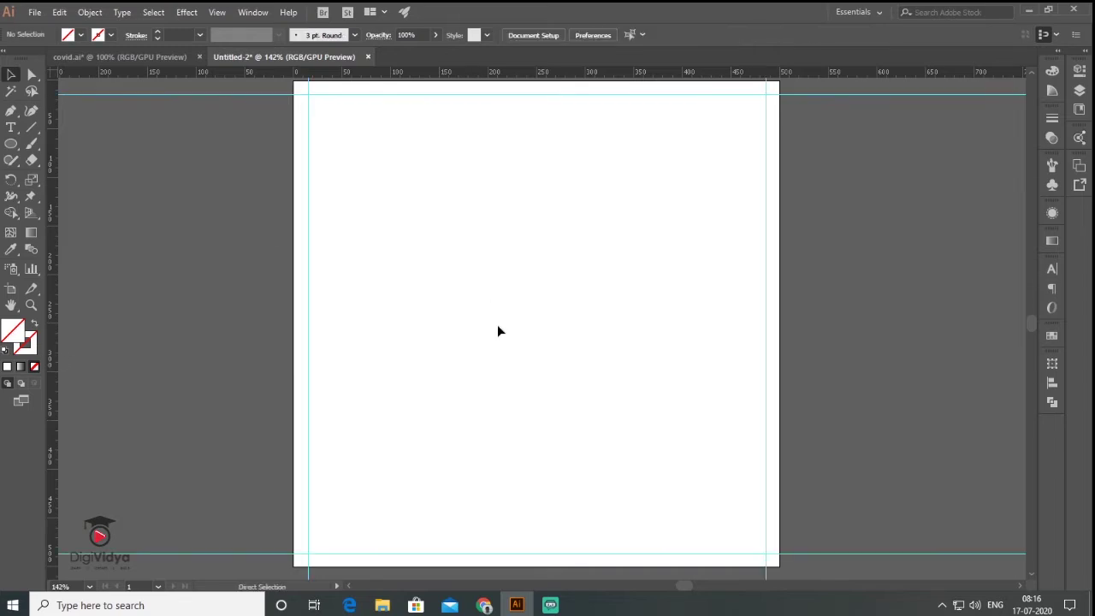
{"action": "scroll", "coordinate": [505, 329], "scroll_direction": "down", "scroll_amount": 2}
{"action": "scroll", "coordinate": [505, 331], "scroll_direction": "up", "scroll_amount": 1}
Draw a 452 px circle, fill it red and reshape it into a blob.
{"action": "key", "text": "l"}
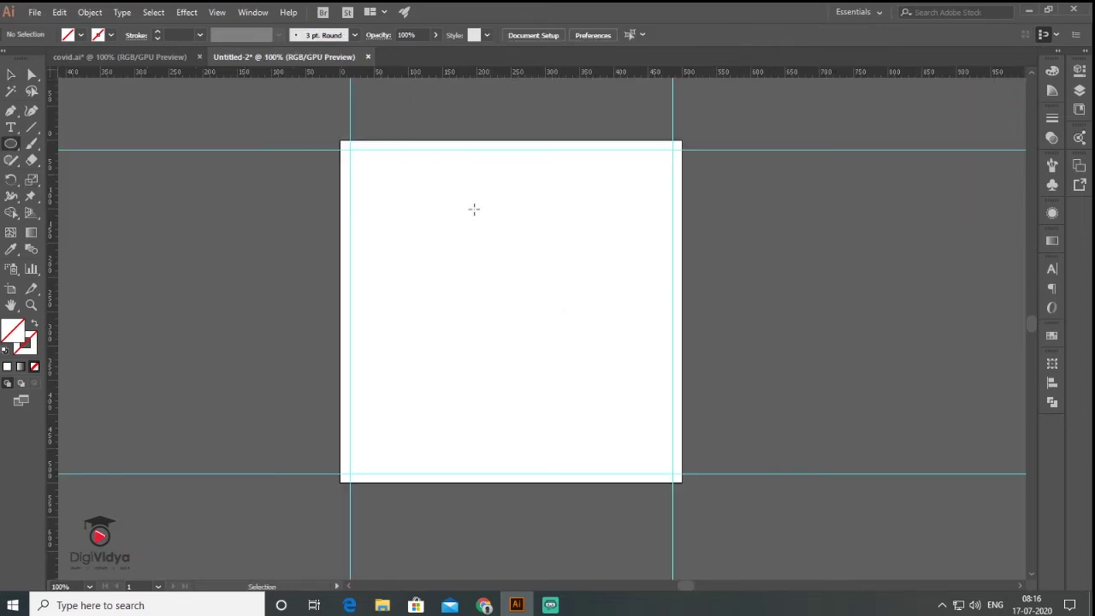
{"action": "left_click", "coordinate": [402, 212], "text": "alt"}
{"action": "key", "text": "a"}
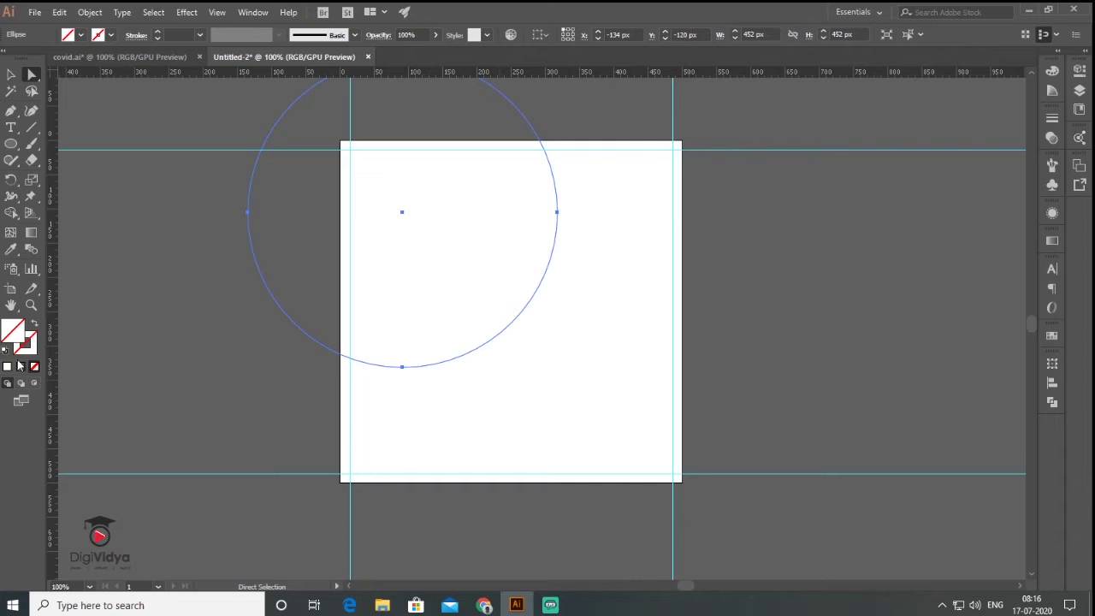
{"action": "left_click", "coordinate": [6, 367]}
{"action": "left_click_drag", "start_coordinate": [386, 362], "coordinate": [375, 350]}
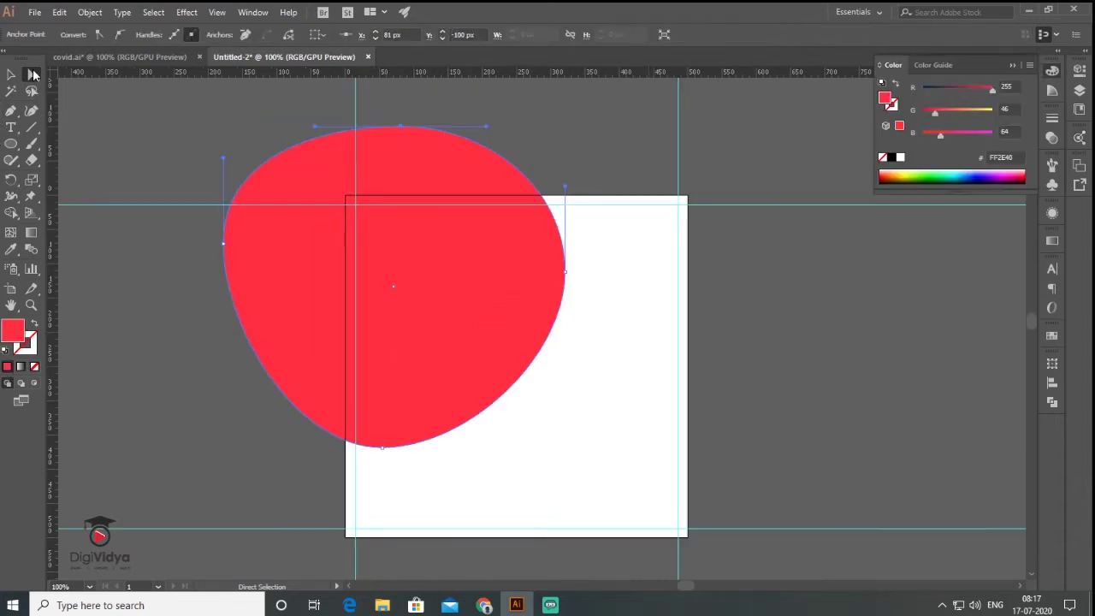
{"action": "left_click", "coordinate": [10, 75]}
{"action": "key", "text": "ctrl+shift+a"}
Draw a 500×500 blue square covering the whole artboard.
{"action": "left_click", "coordinate": [12, 145]}
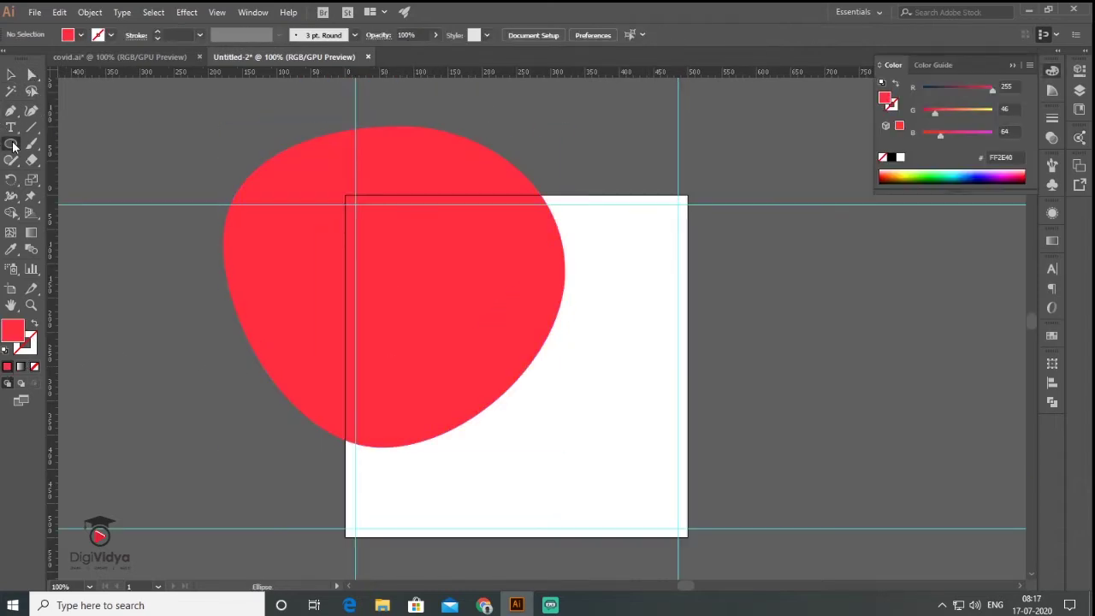
{"action": "left_click_drag", "start_coordinate": [12, 145], "coordinate": [75, 145]}
{"action": "mouse_move", "coordinate": [346, 195]}
{"action": "left_mouse_down"}
{"action": "mouse_move", "coordinate": [557, 384]}
{"action": "mouse_move", "coordinate": [687, 537]}
{"action": "left_mouse_up"}
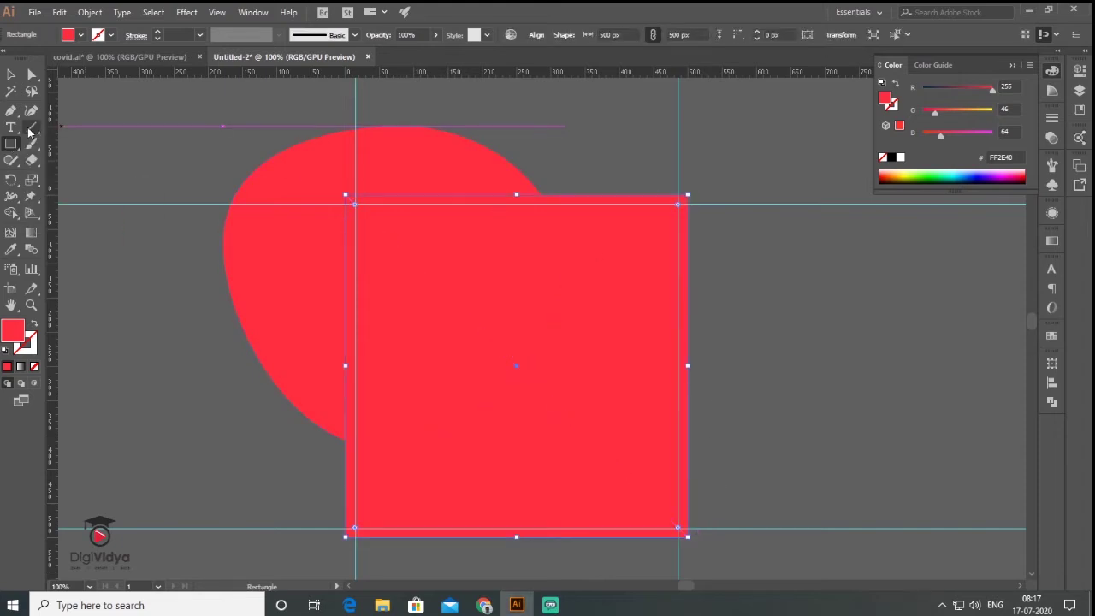
{"action": "left_click", "coordinate": [11, 75]}
Send the blue square behind the blob.
{"action": "right_click", "coordinate": [623, 295]}
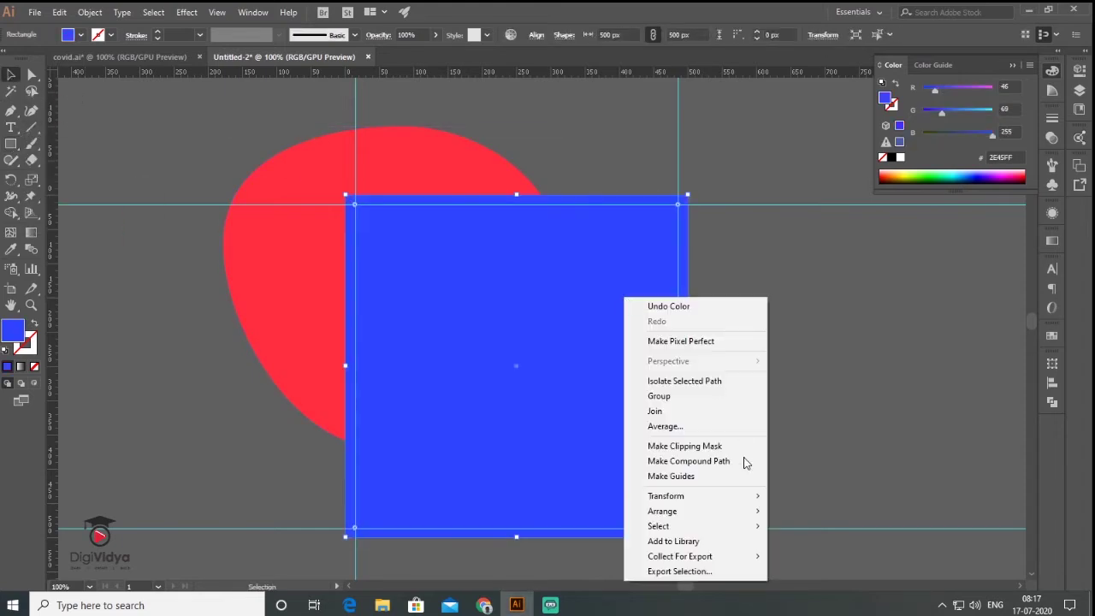
{"action": "mouse_move", "coordinate": [731, 516]}
{"action": "left_click", "coordinate": [812, 557]}
{"action": "left_click", "coordinate": [796, 306]}
{"action": "key", "text": "ctrl+z"}
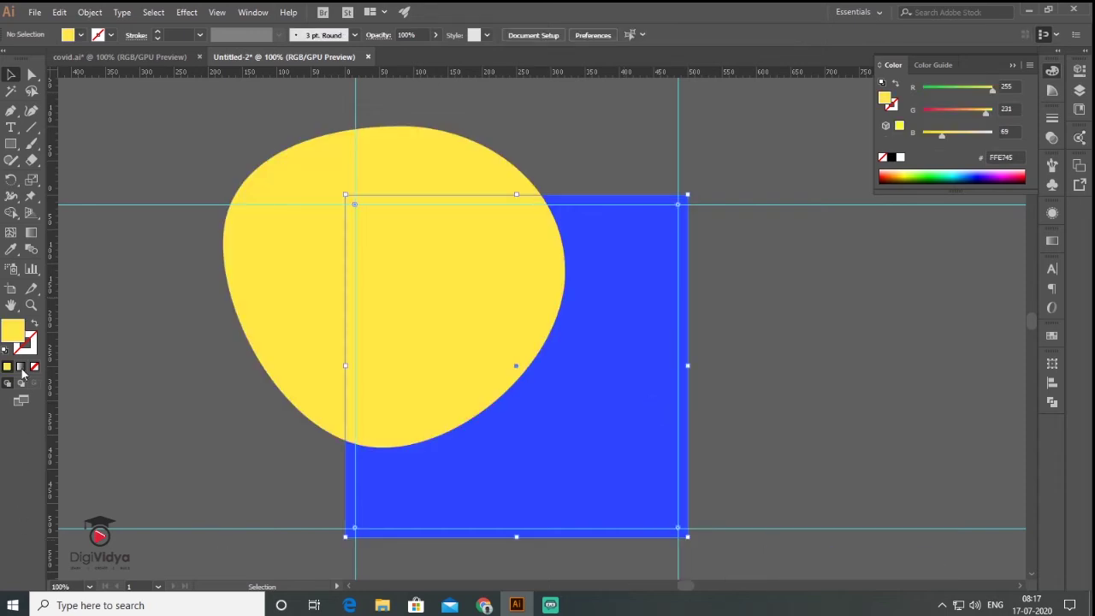
Give the square a two-stop linear gradient with purple 7201AA on the left stop.
{"action": "left_click", "coordinate": [21, 372]}
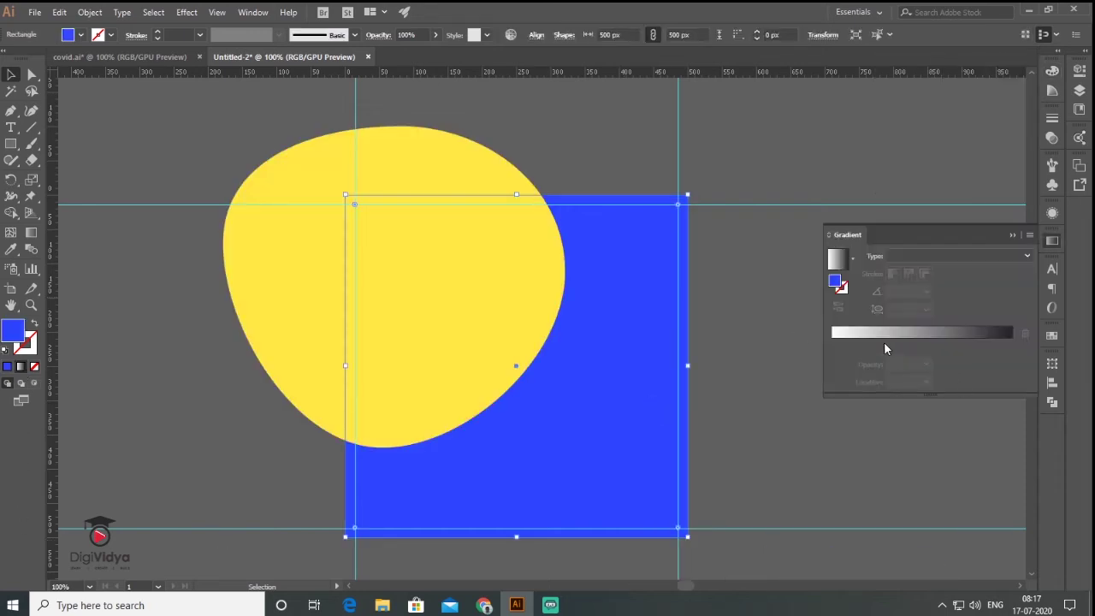
{"action": "left_click", "coordinate": [887, 349]}
{"action": "left_click_drag", "start_coordinate": [890, 350], "coordinate": [871, 403]}
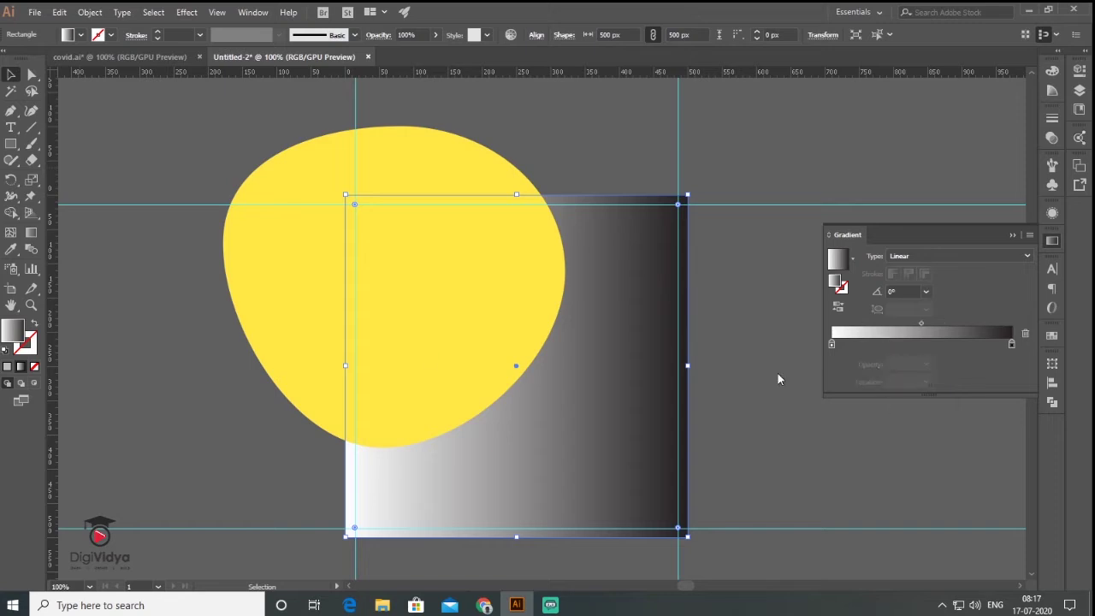
{"action": "left_click", "coordinate": [834, 344]}
{"action": "double_click", "coordinate": [832, 345]}
{"action": "left_click", "coordinate": [1009, 359]}
{"action": "left_click", "coordinate": [967, 383]}
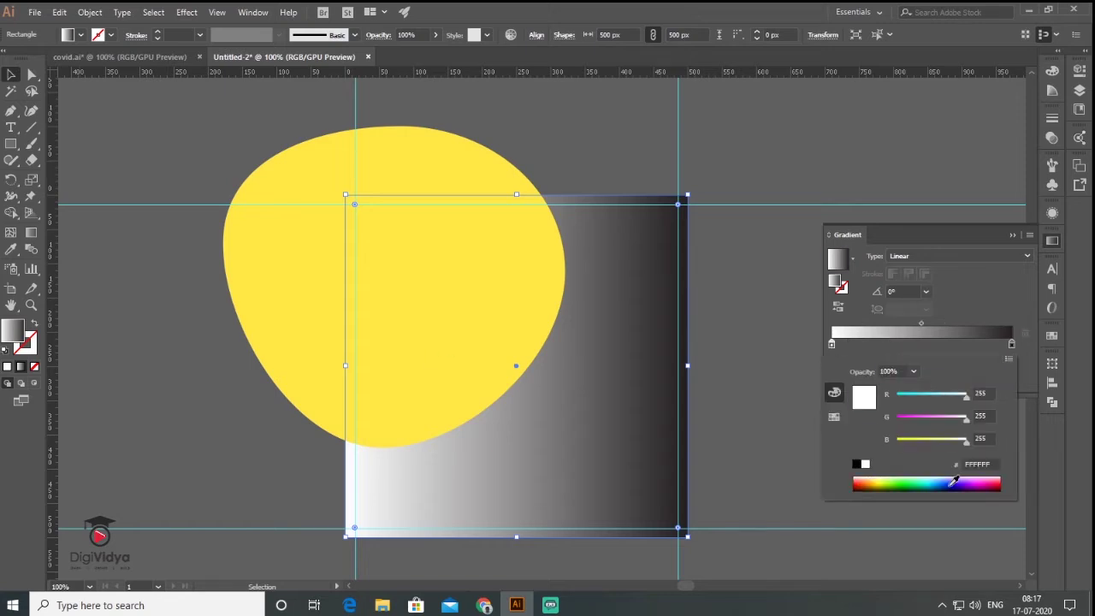
{"action": "left_click", "coordinate": [967, 487]}
{"action": "left_click", "coordinate": [912, 349]}
Set the blob's gradient stop to orange and select the orange blob.
{"action": "double_click", "coordinate": [912, 349]}
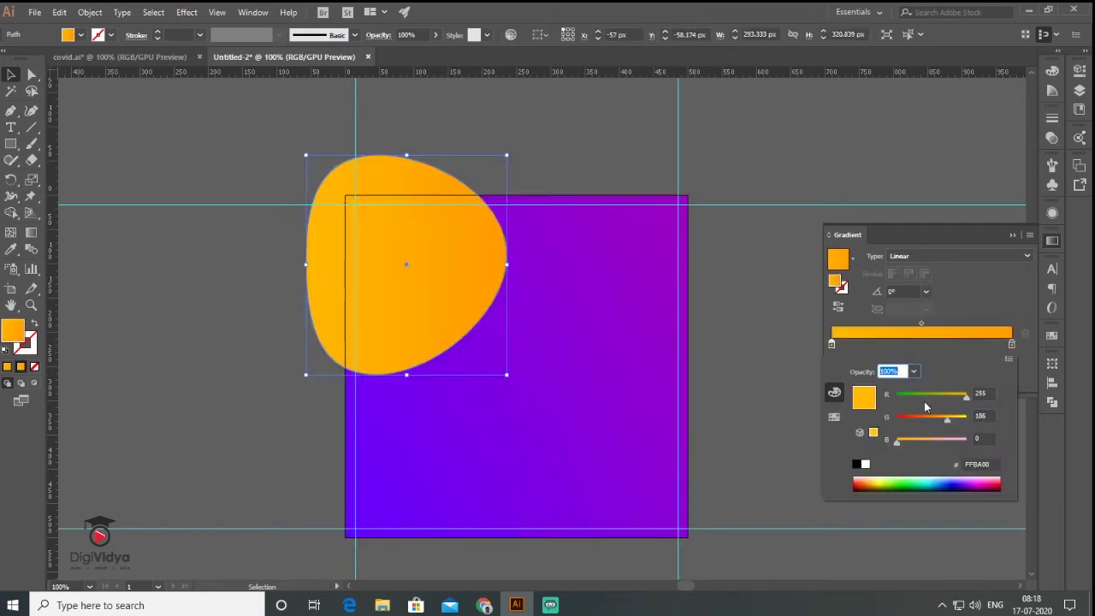
{"action": "key", "text": "Escape"}
{"action": "left_click", "coordinate": [588, 166]}
{"action": "left_click_drag", "start_coordinate": [560, 299], "coordinate": [552, 296]}
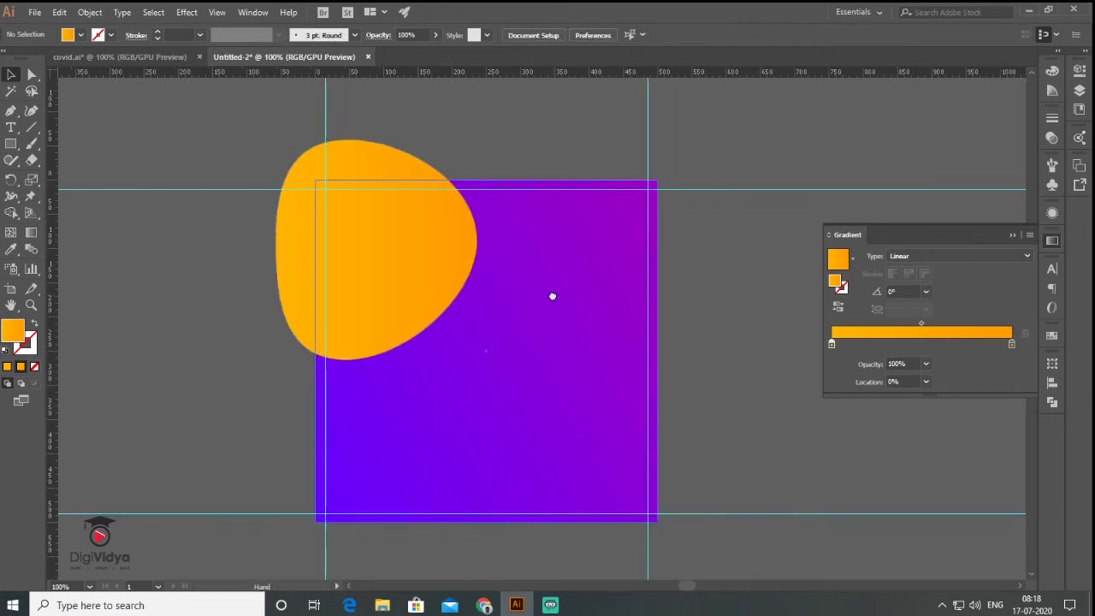
{"action": "left_click", "coordinate": [425, 267]}
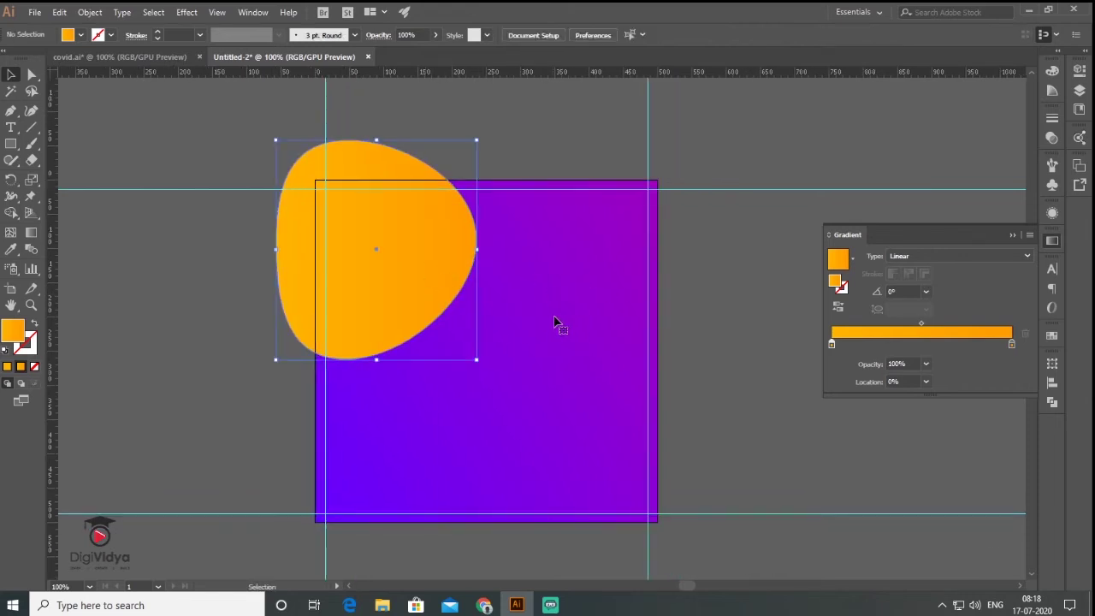
Reset the blob copy to white fill and remove its outline.
{"action": "key", "text": "a"}
{"action": "key", "text": "d"}
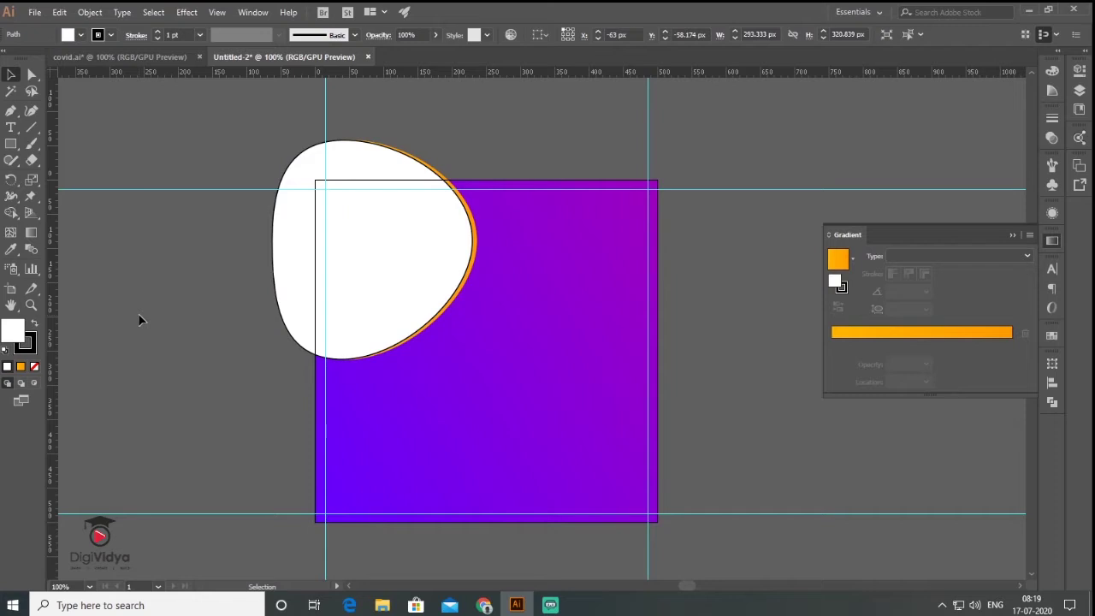
{"action": "key", "text": "v"}
{"action": "left_click", "coordinate": [34, 367]}
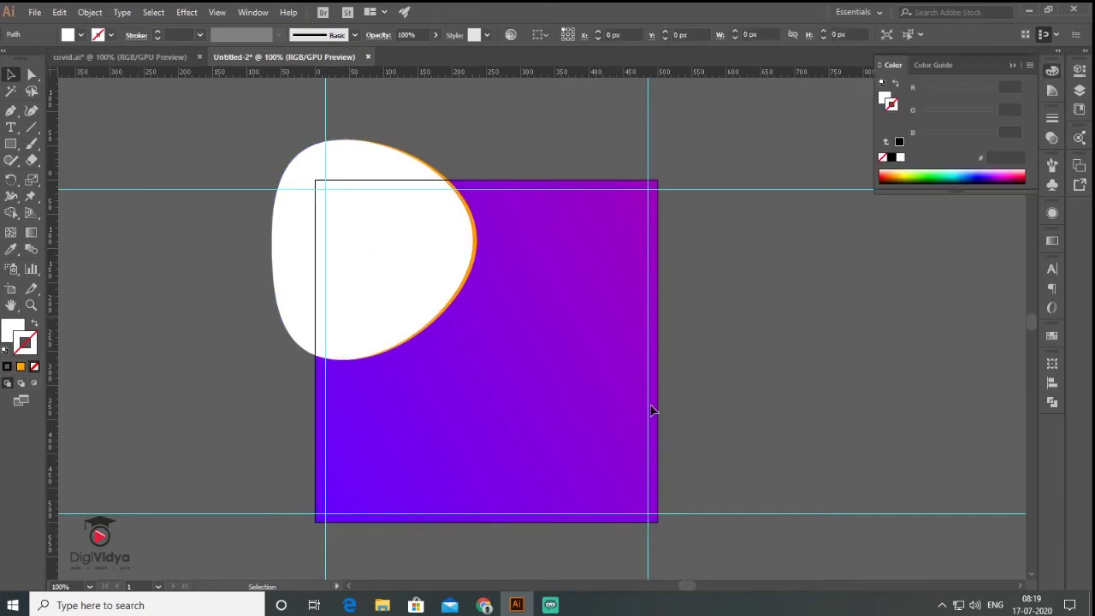
{"action": "scroll", "coordinate": [653, 411], "scroll_direction": "down", "scroll_amount": 1}
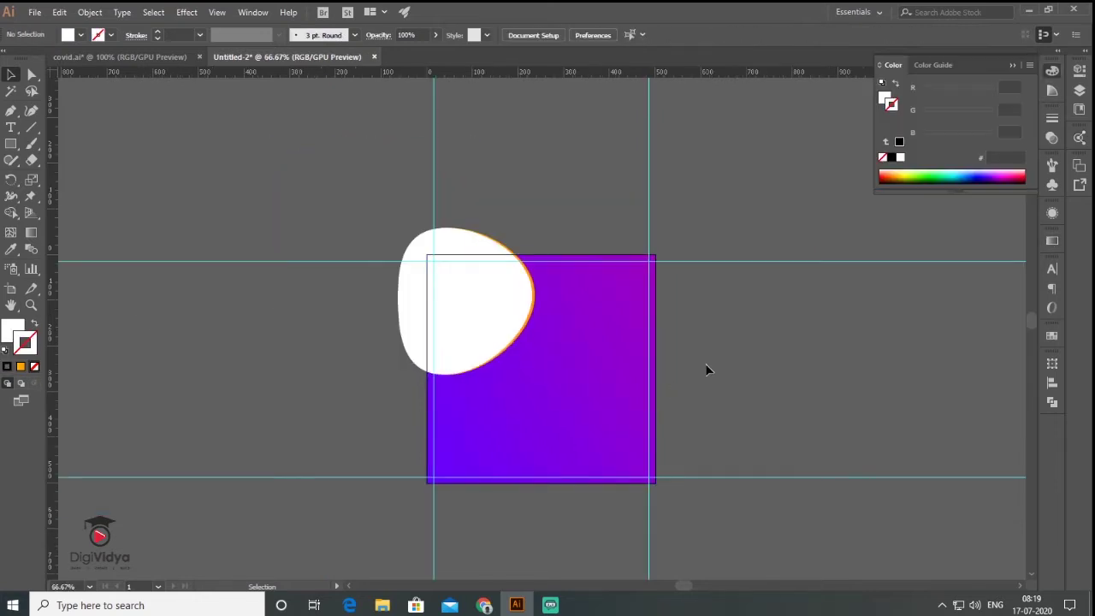
{"action": "left_click", "coordinate": [34, 13]}
Place the doctors photo to the right of the artboard and enlarge it.
{"action": "left_click", "coordinate": [135, 227]}
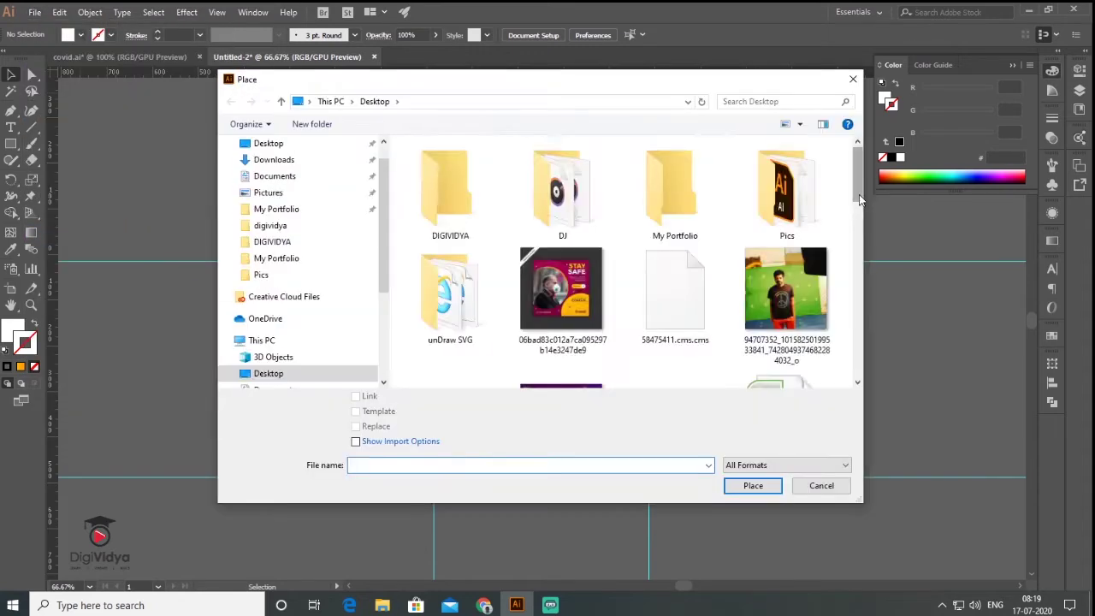
{"action": "scroll", "coordinate": [565, 256], "scroll_direction": "down", "scroll_amount": 5}
{"action": "left_click", "coordinate": [562, 207]}
{"action": "left_click", "coordinate": [750, 484]}
{"action": "left_click_drag", "start_coordinate": [824, 347], "coordinate": [1001, 523]}
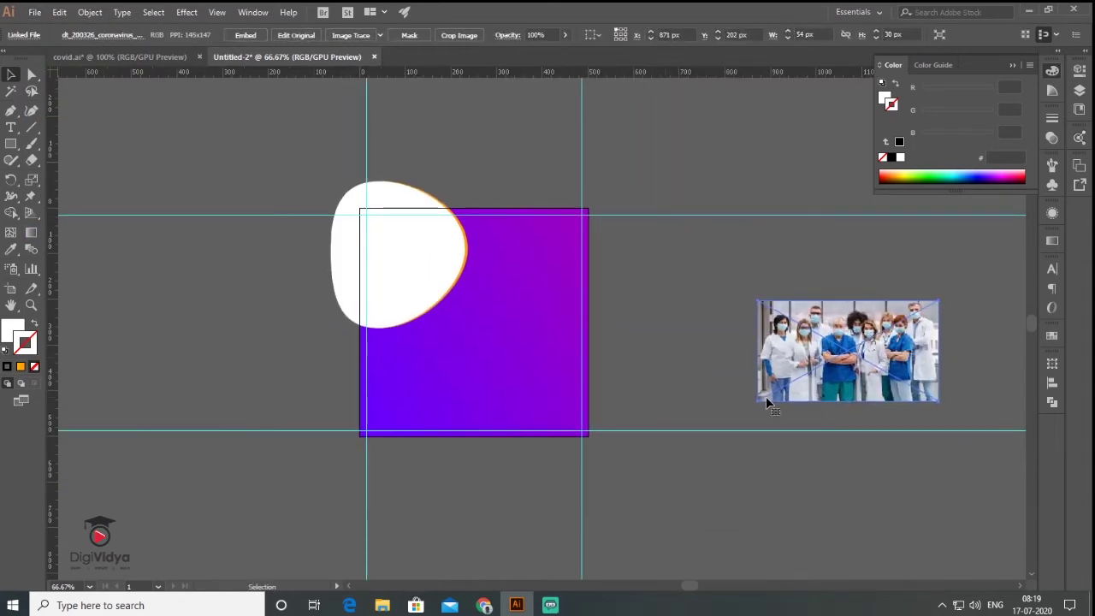
{"action": "left_click_drag", "start_coordinate": [758, 400], "coordinate": [657, 487]}
{"action": "left_click", "coordinate": [651, 279]}
{"action": "left_click_drag", "start_coordinate": [743, 348], "coordinate": [821, 328]}
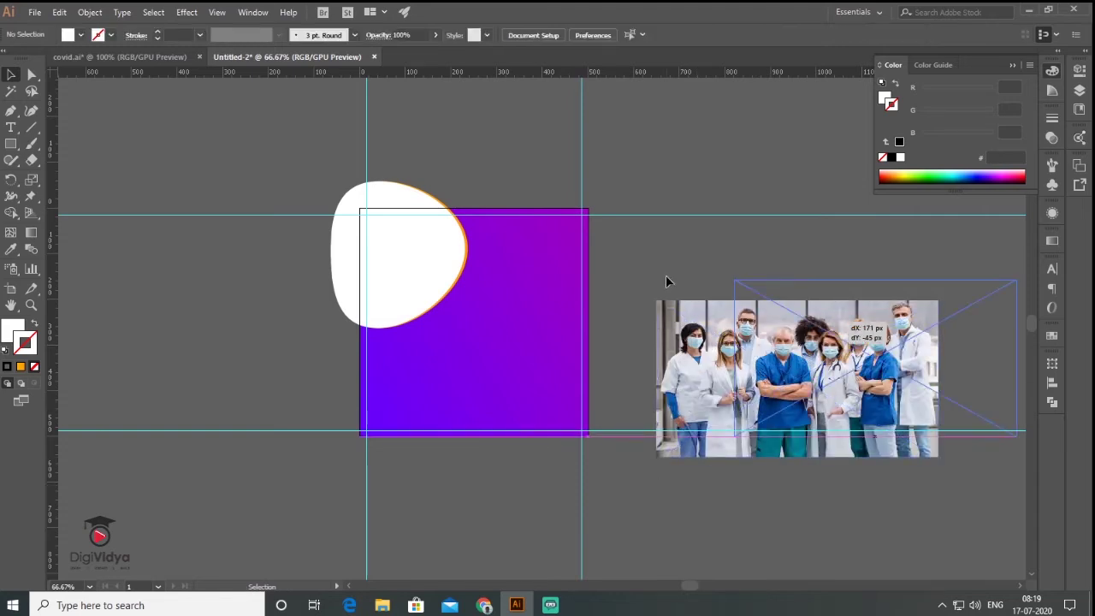
{"action": "left_click_drag", "start_coordinate": [665, 282], "coordinate": [665, 281]}
Duplicate the blob down and right and reshape the copy into a larger rounded form.
{"action": "left_click_drag", "start_coordinate": [430, 269], "coordinate": [577, 416]}
{"action": "left_click", "coordinate": [31, 74]}
{"action": "left_click_drag", "start_coordinate": [482, 403], "coordinate": [421, 310]}
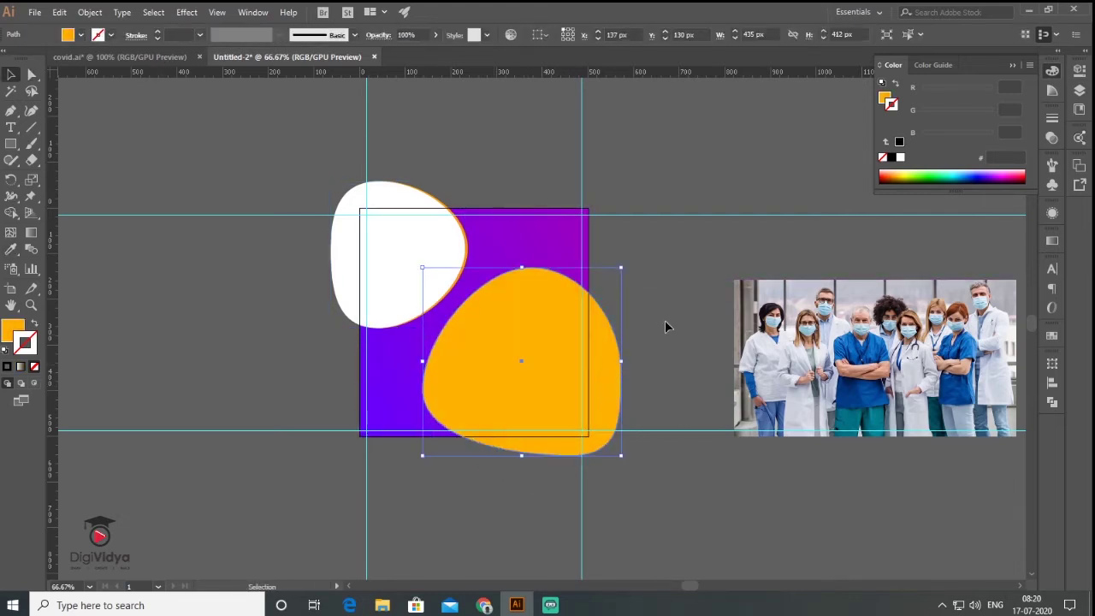
{"action": "left_click", "coordinate": [665, 326]}
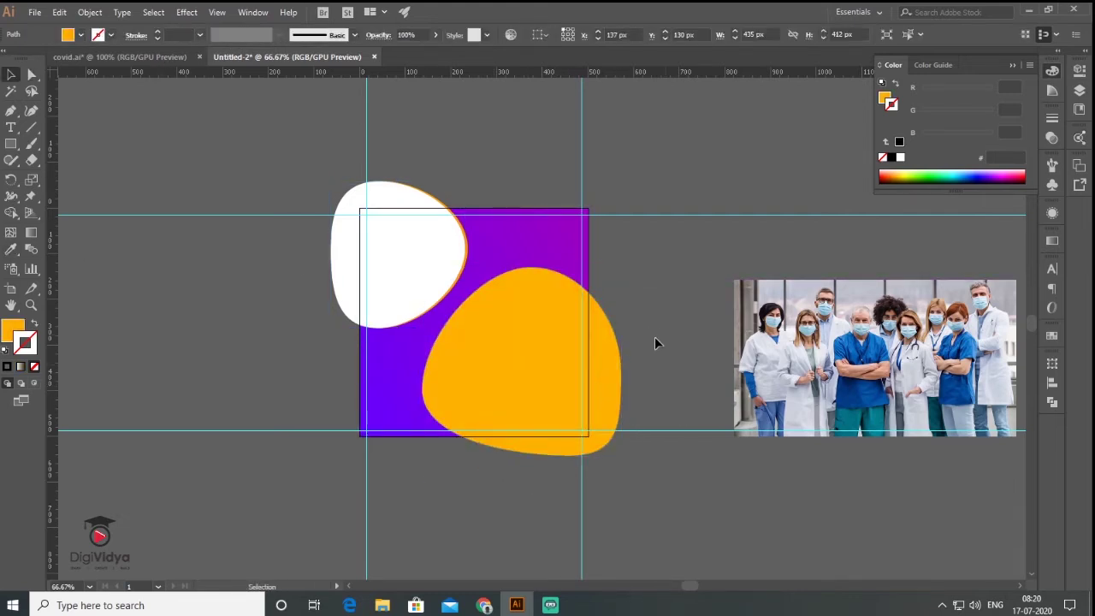
{"action": "scroll", "coordinate": [653, 349], "scroll_direction": "right", "scroll_amount": 2}
{"action": "left_click", "coordinate": [462, 295]}
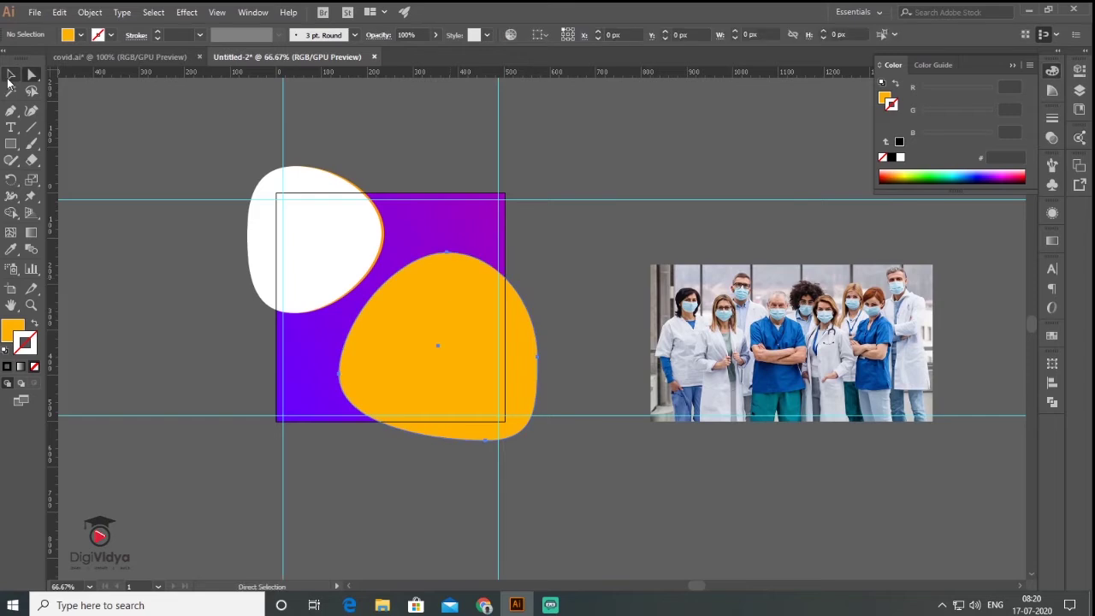
Copy the blob onto the photo and clip the photo inside it with a clipping mask.
{"action": "left_click_drag", "start_coordinate": [465, 340], "coordinate": [799, 345]}
{"action": "left_click", "coordinate": [931, 419]}
{"action": "left_click_drag", "start_coordinate": [945, 429], "coordinate": [993, 452]}
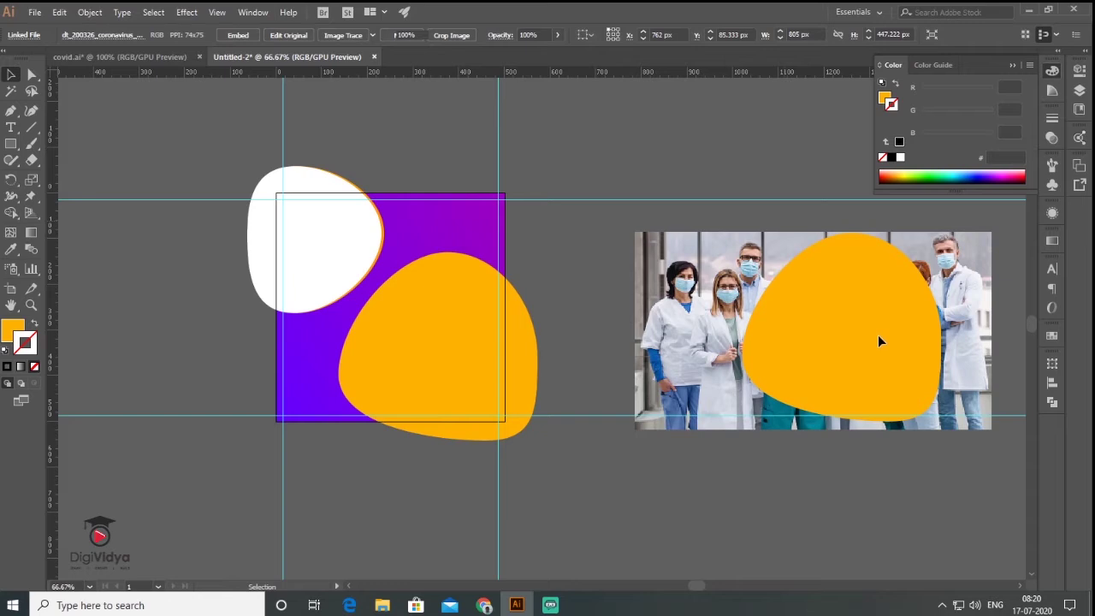
{"action": "key", "text": "ctrl+shift+a"}
{"action": "left_click_drag", "start_coordinate": [874, 338], "coordinate": [873, 338]}
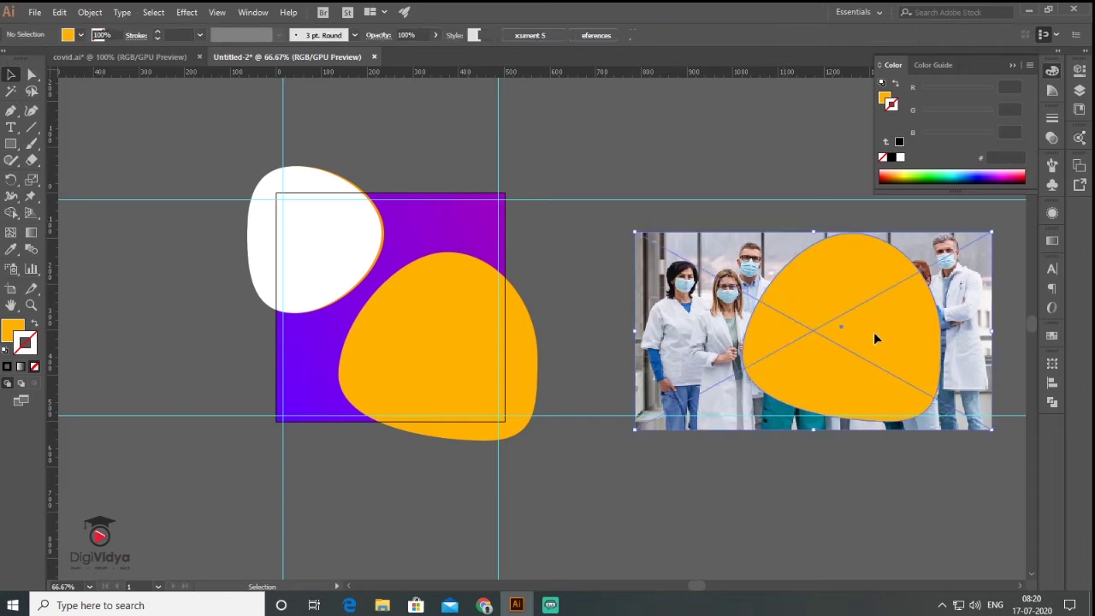
{"action": "left_click", "coordinate": [90, 11]}
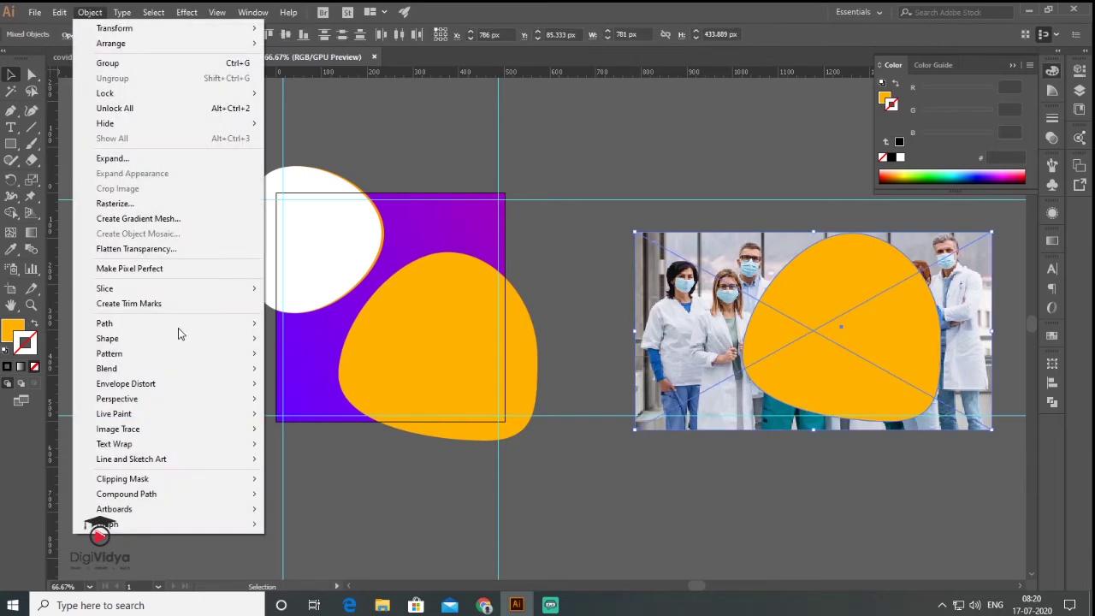
{"action": "left_click", "coordinate": [300, 479]}
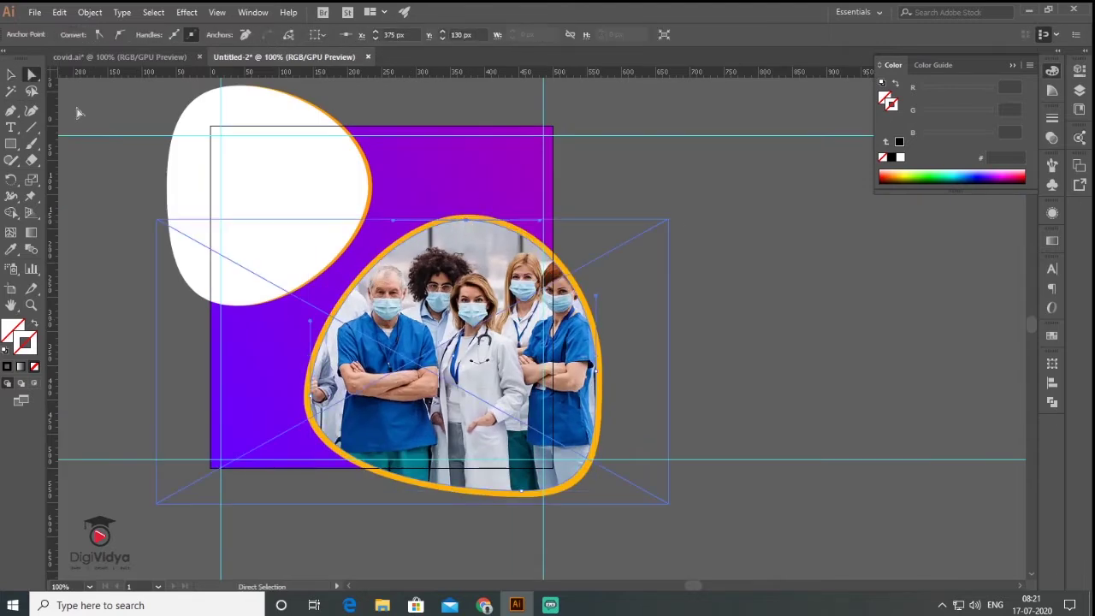
Fill the white blob with orange using the Live Paint Bucket in covid.ai.
{"action": "left_click", "coordinate": [179, 58]}
{"action": "left_click", "coordinate": [284, 57]}
{"action": "left_click", "coordinate": [721, 343]}
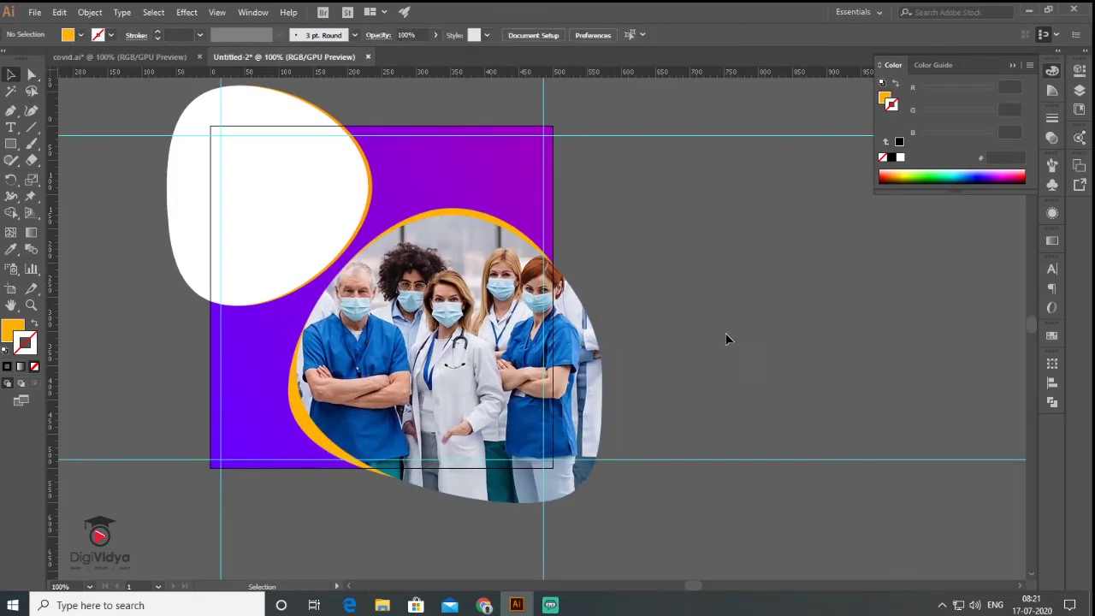
{"action": "left_click", "coordinate": [31, 161]}
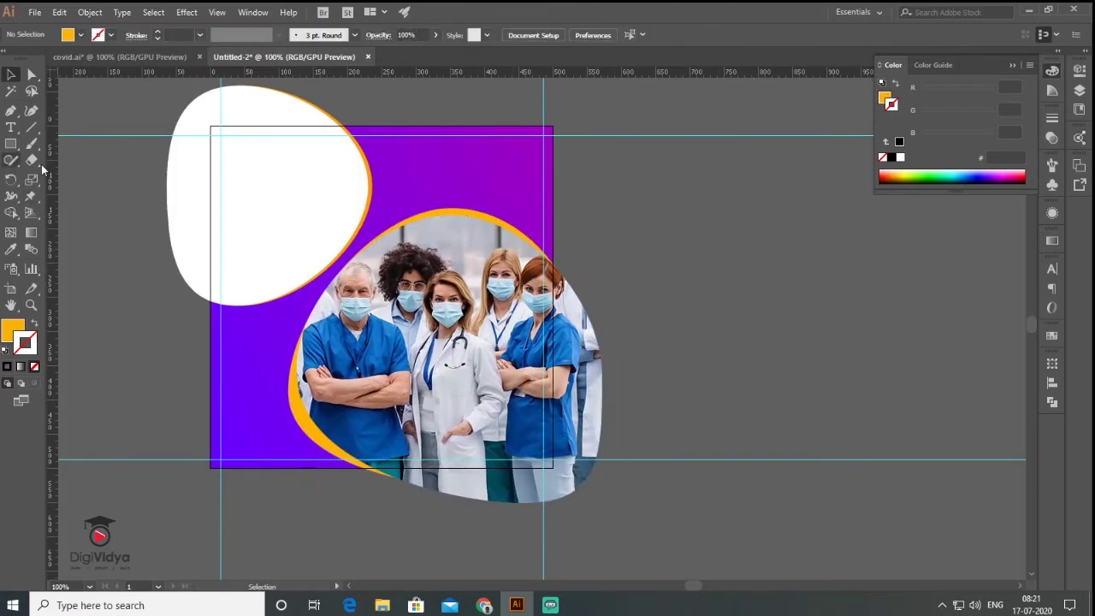
{"action": "left_click", "coordinate": [264, 209]}
{"action": "left_click", "coordinate": [287, 111]}
{"action": "left_click_drag", "start_coordinate": [288, 111], "coordinate": [239, 182]}
{"action": "key", "text": "ctrl+z"}
{"action": "left_click", "coordinate": [707, 259]}
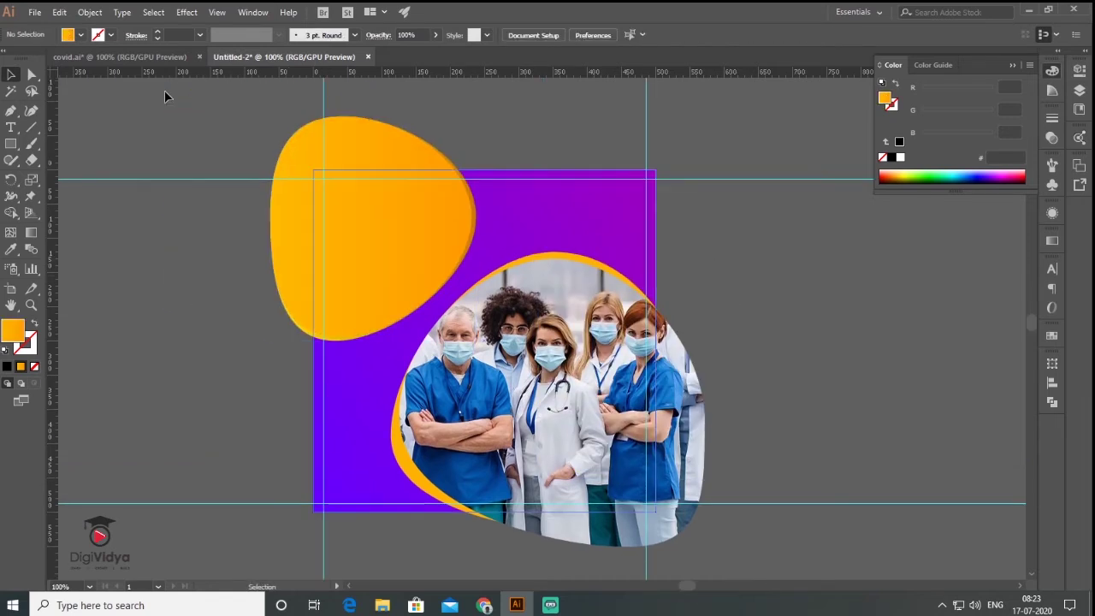
Draw four small circles on the purple background.
{"action": "left_click", "coordinate": [16, 146]}
{"action": "left_click_drag", "start_coordinate": [15, 146], "coordinate": [73, 176]}
{"action": "left_click_drag", "start_coordinate": [368, 375], "coordinate": [363, 386]}
{"action": "left_click_drag", "start_coordinate": [378, 359], "coordinate": [386, 367]}
{"action": "left_click_drag", "start_coordinate": [613, 196], "coordinate": [624, 207]}
{"action": "left_click_drag", "start_coordinate": [491, 194], "coordinate": [505, 208]}
Turn the four small circles into orange rings by swapping fill and stroke.
{"action": "key", "text": "v"}
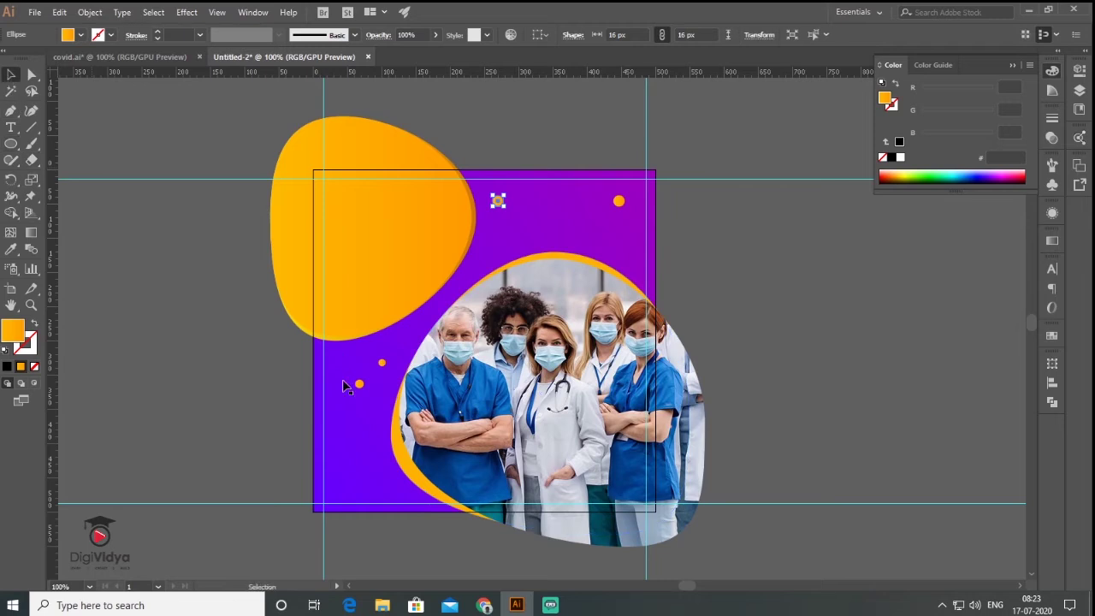
{"action": "left_click", "coordinate": [352, 422]}
{"action": "key", "text": "a"}
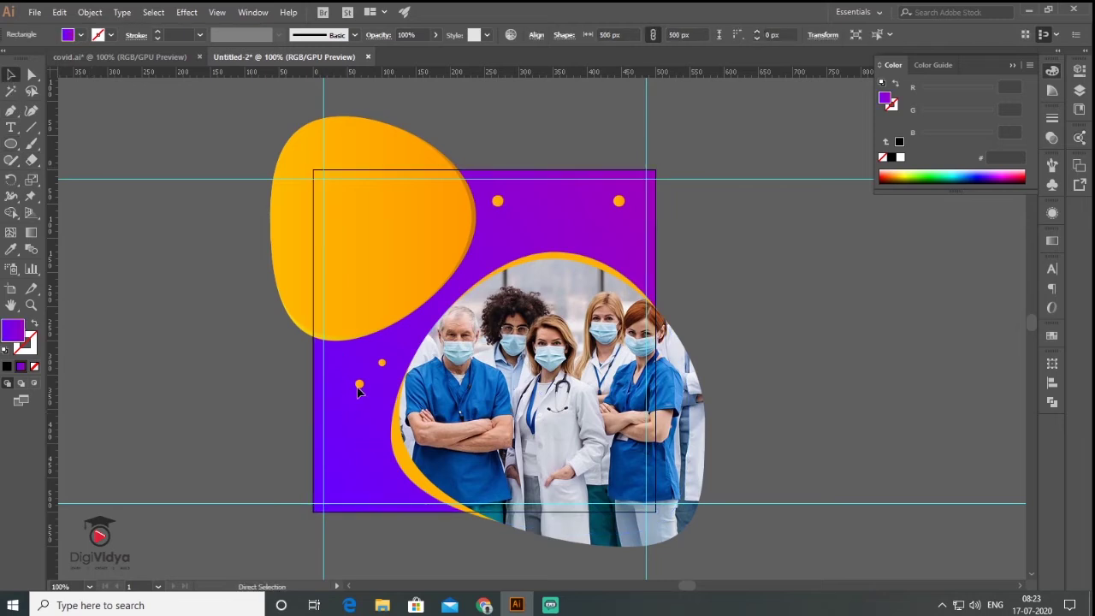
{"action": "key", "text": "ctrl+shift+a"}
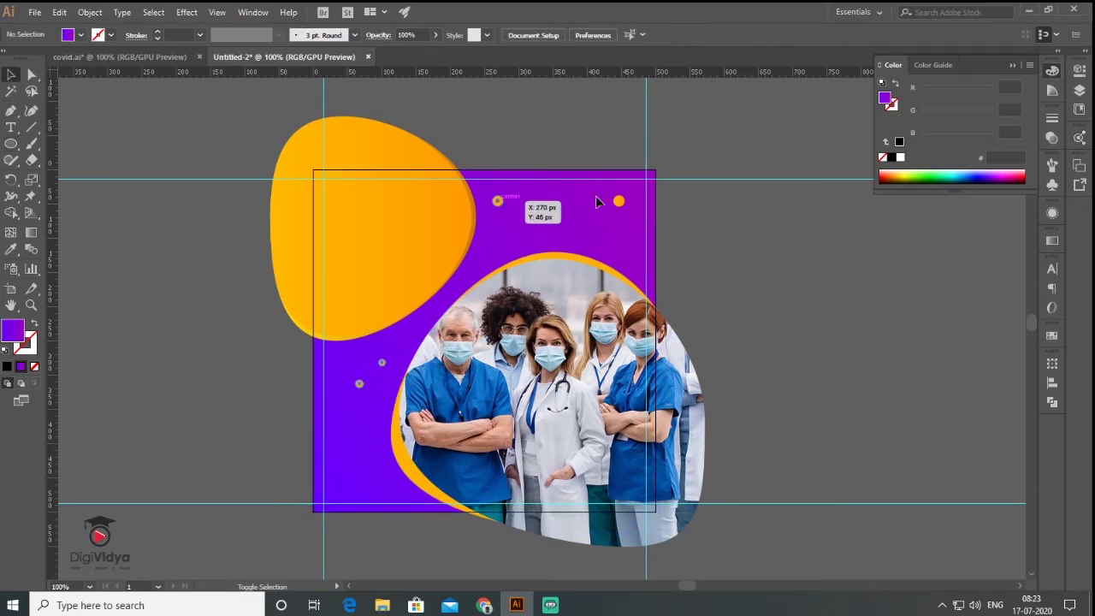
{"action": "left_click", "coordinate": [620, 204]}
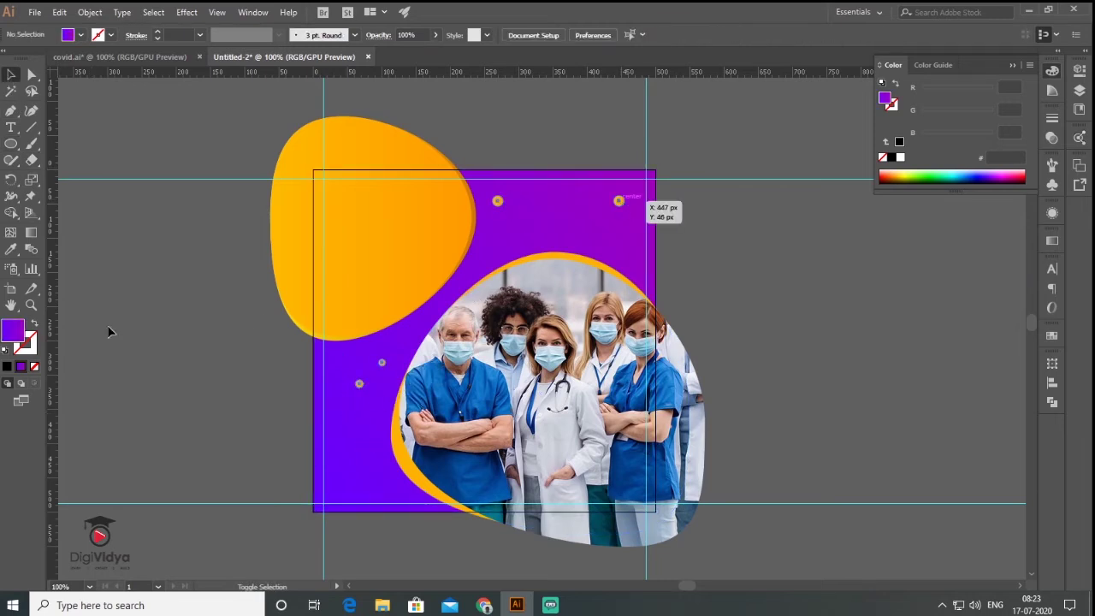
{"action": "left_click", "coordinate": [35, 324]}
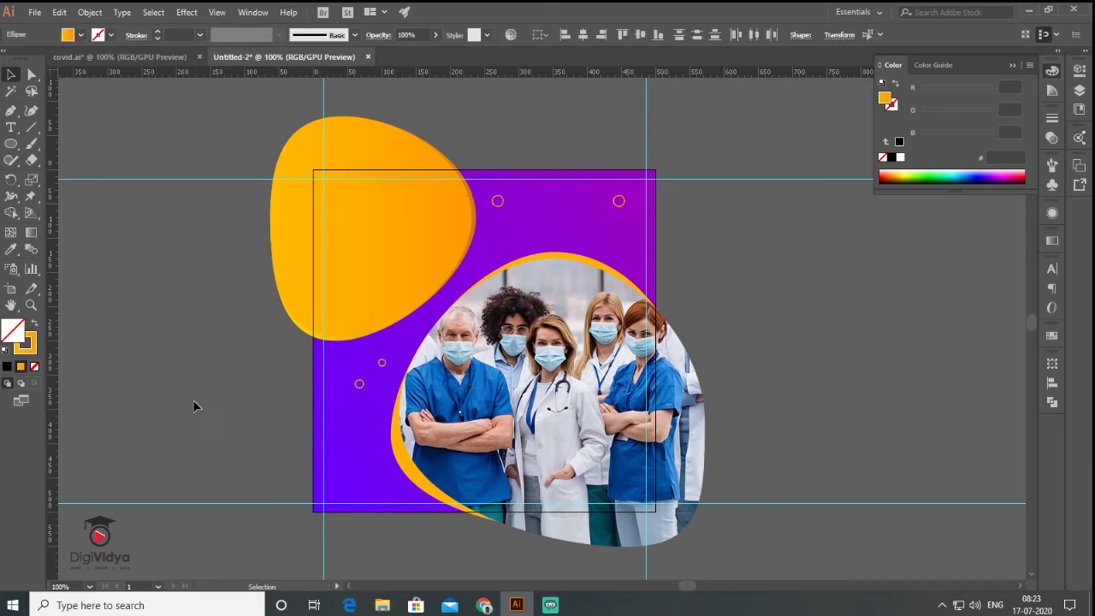
{"action": "key", "text": "ctrl+shift+a"}
{"action": "key", "text": "l"}
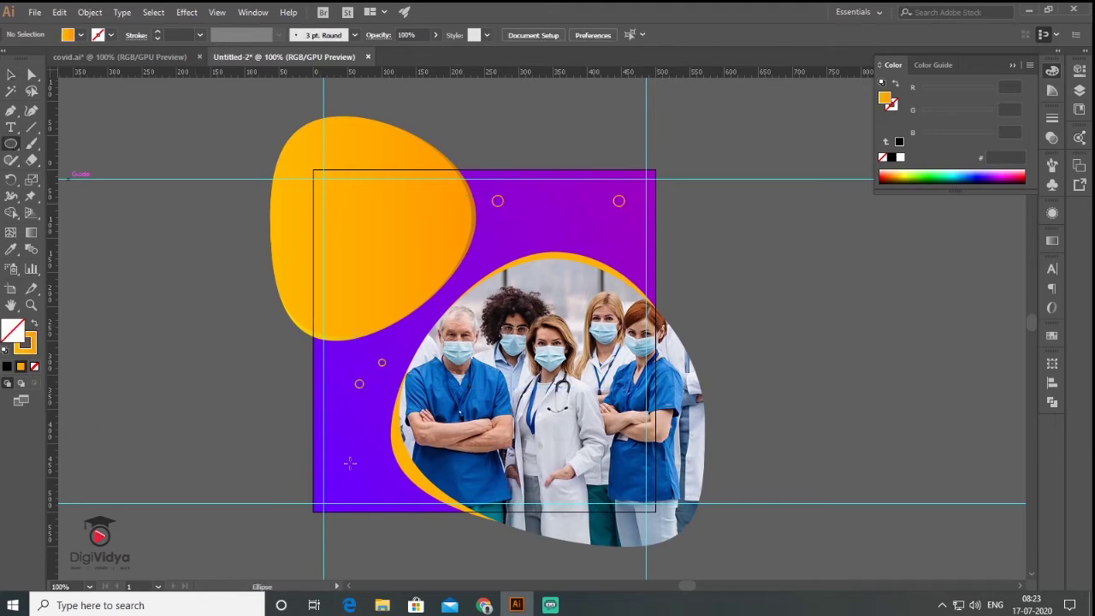
Add more small circles and make them hollow with no fill.
{"action": "left_click_drag", "start_coordinate": [350, 463], "coordinate": [360, 472]}
{"action": "key", "text": "v"}
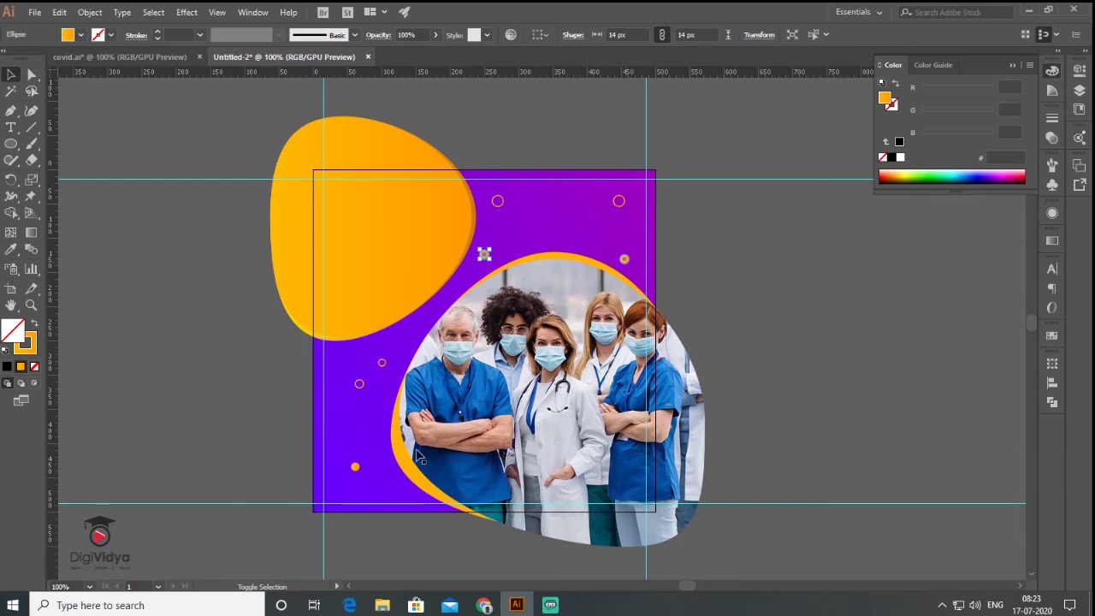
{"action": "left_click", "coordinate": [356, 471], "text": "shift"}
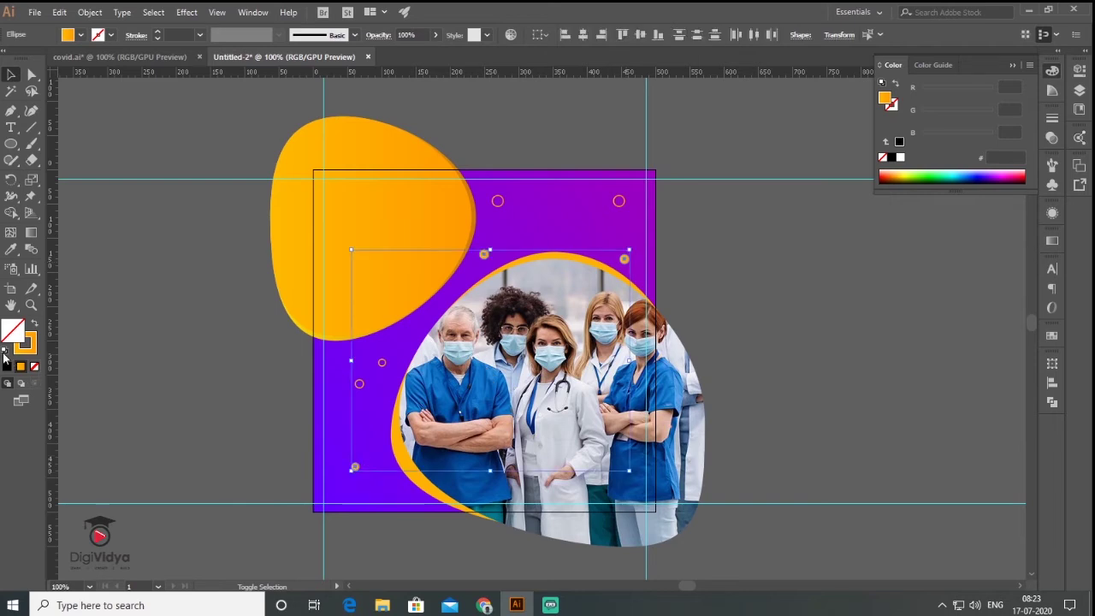
{"action": "left_click", "coordinate": [6, 349]}
{"action": "left_click", "coordinate": [34, 366]}
{"action": "left_click", "coordinate": [925, 306]}
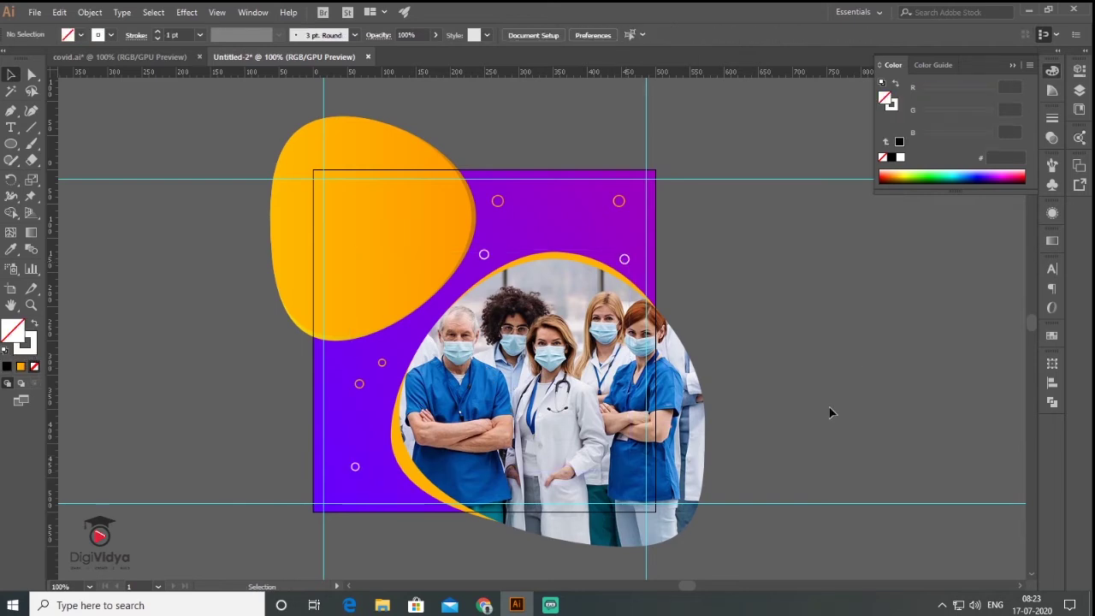
Type a two-line STAY SAFE heading and enlarge it.
{"action": "left_click", "coordinate": [10, 127]}
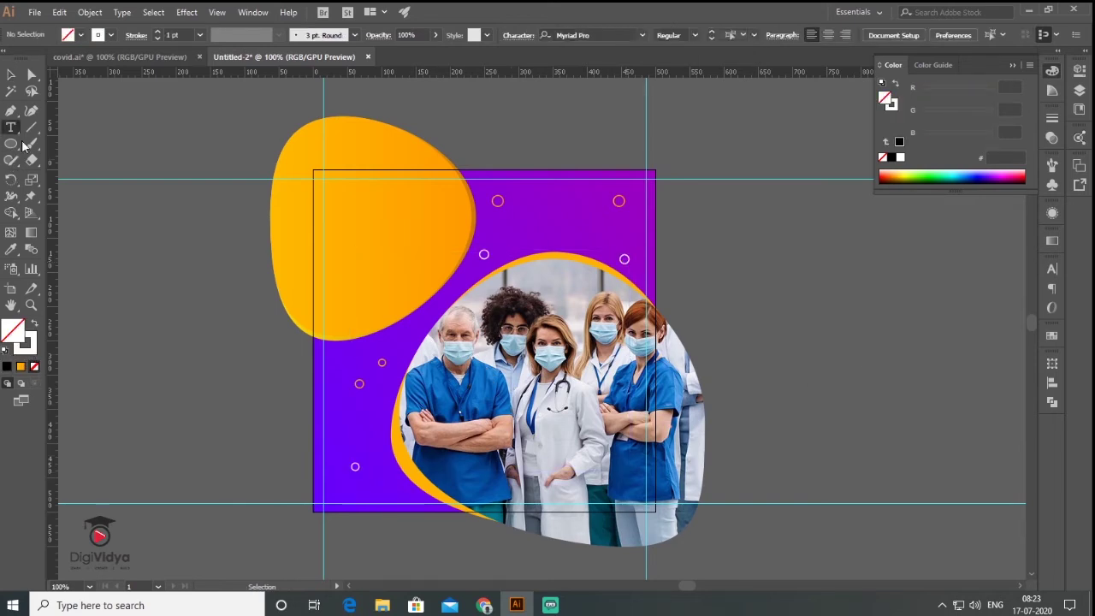
{"action": "left_click", "coordinate": [151, 291]}
{"action": "type", "text": "STAY"}
{"action": "key", "text": "Return"}
{"action": "type", "text": "SAFE"}
{"action": "left_click_drag", "start_coordinate": [192, 316], "coordinate": [230, 373]}
Set the heading to Barlow Condensed Bold and move it onto the orange blob.
{"action": "left_click", "coordinate": [1053, 269]}
{"action": "left_click", "coordinate": [1028, 283]}
{"action": "left_click", "coordinate": [847, 337]}
{"action": "left_click", "coordinate": [1027, 301]}
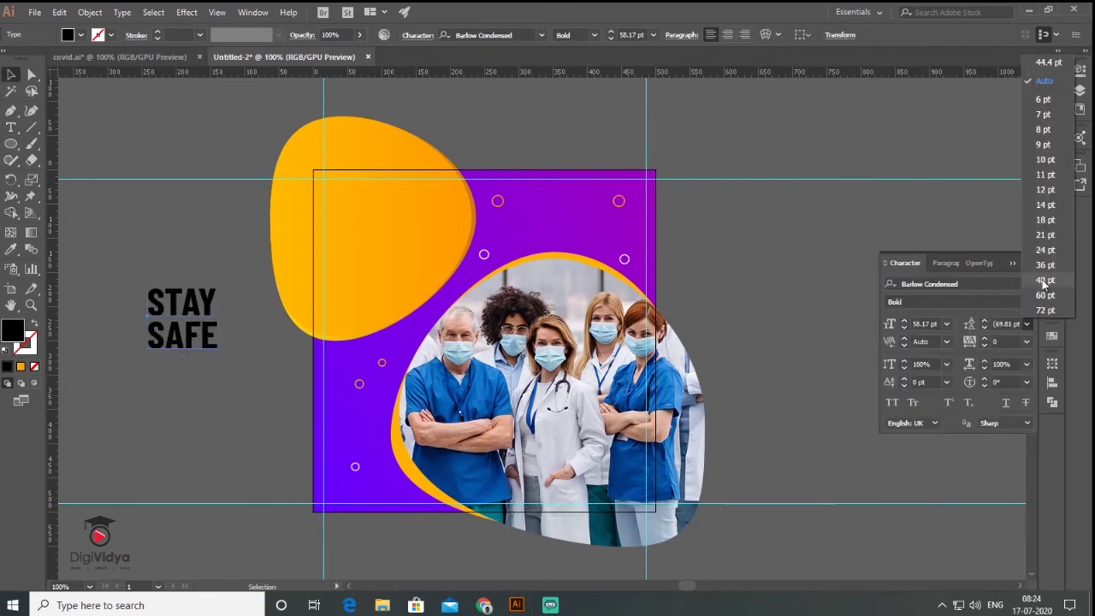
{"action": "left_click", "coordinate": [1048, 237]}
{"action": "left_click_drag", "start_coordinate": [179, 340], "coordinate": [356, 236]}
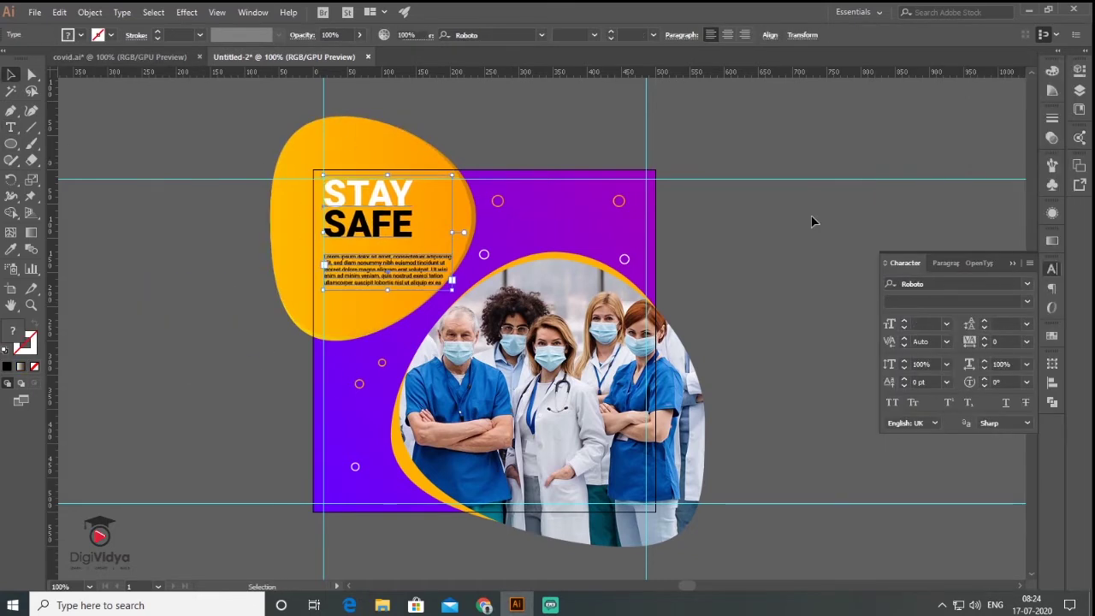
{"action": "left_click", "coordinate": [794, 279]}
Draw a rounded button below the body text and colour it the background purple.
{"action": "left_click", "coordinate": [11, 145]}
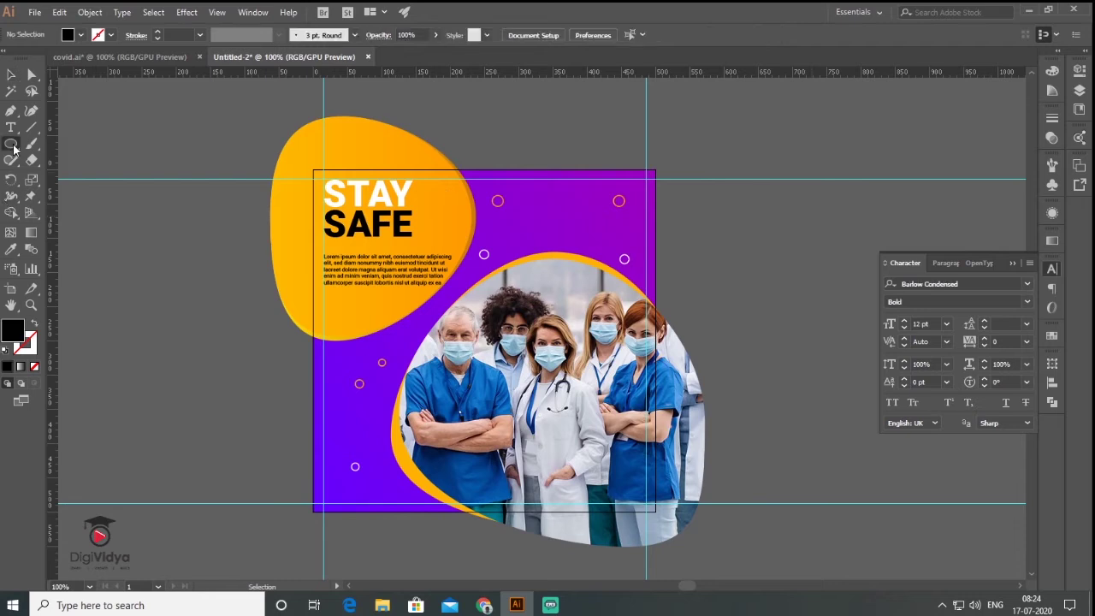
{"action": "left_click_drag", "start_coordinate": [323, 301], "coordinate": [395, 320]}
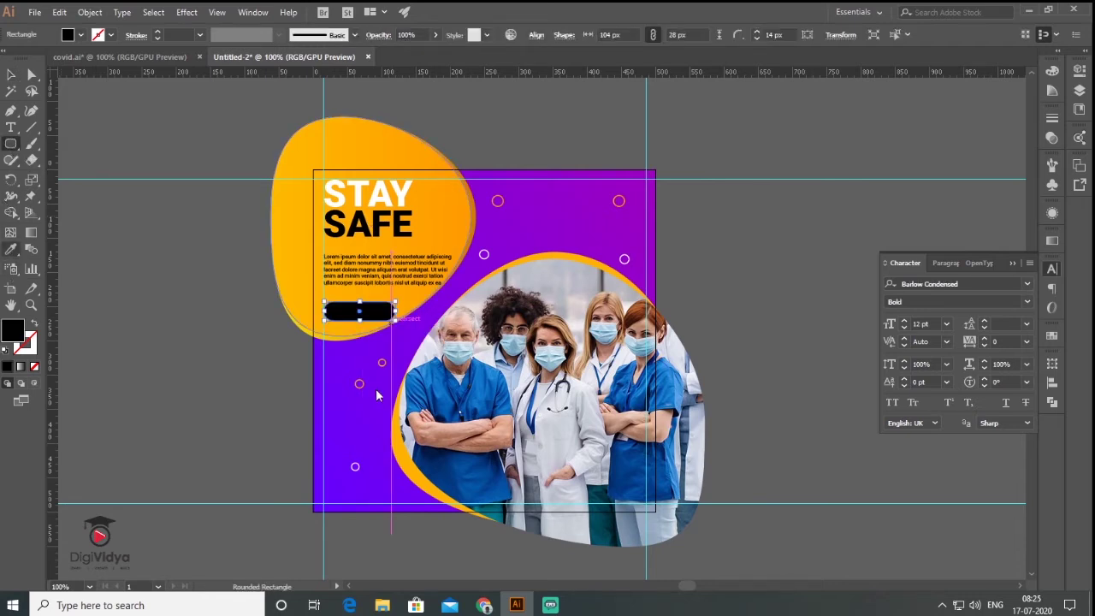
{"action": "key", "text": "i"}
{"action": "left_click", "coordinate": [359, 400]}
{"action": "left_click", "coordinate": [11, 76]}
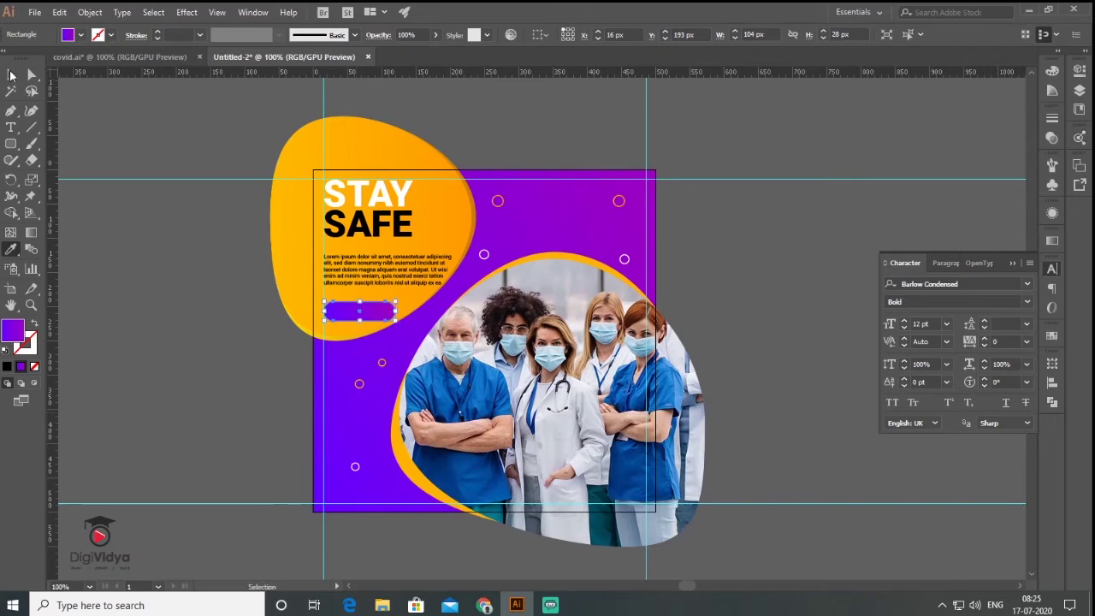
Paste the STAY SAFE label and place it on the purple button.
{"action": "left_click", "coordinate": [10, 126]}
{"action": "left_click", "coordinate": [170, 339]}
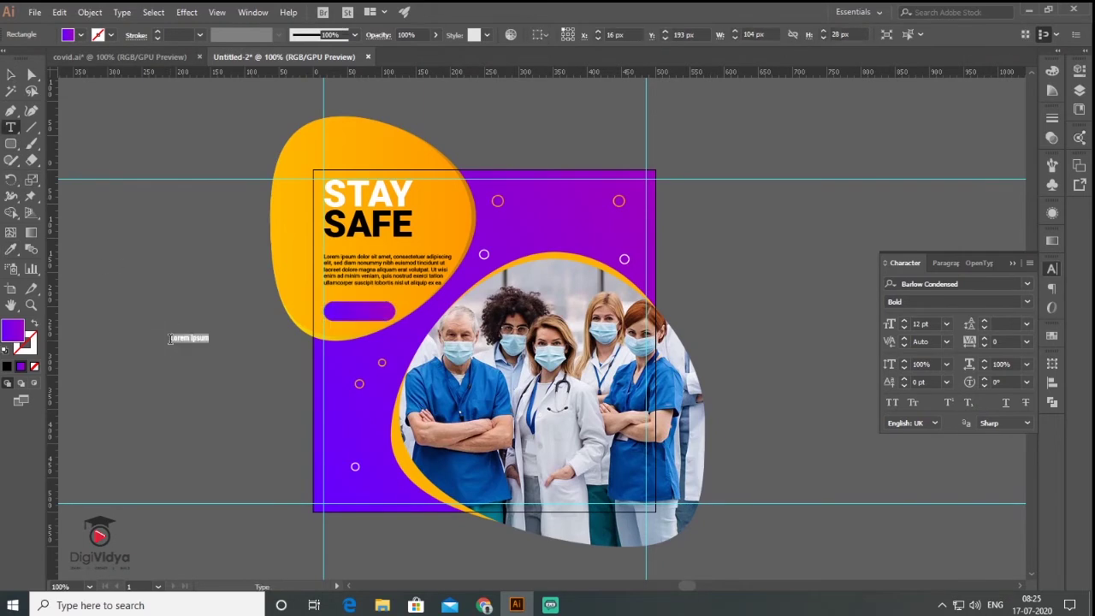
{"action": "key", "text": "Escape"}
{"action": "key", "text": "Delete"}
{"action": "key", "text": "ctrl+v"}
{"action": "left_click_drag", "start_coordinate": [524, 326], "coordinate": [344, 312]}
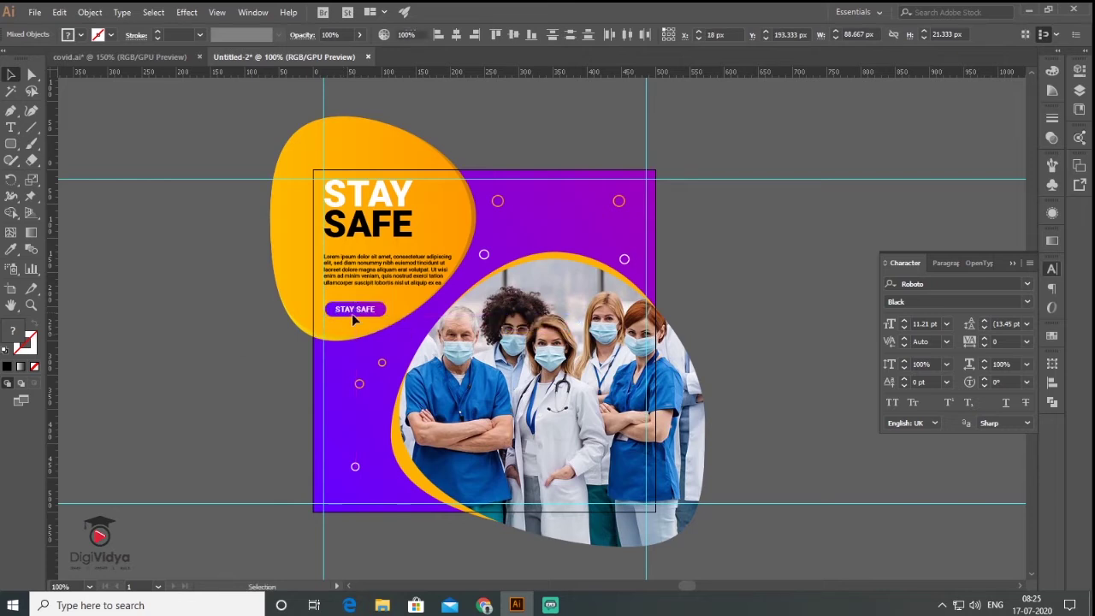
{"action": "left_click", "coordinate": [311, 312]}
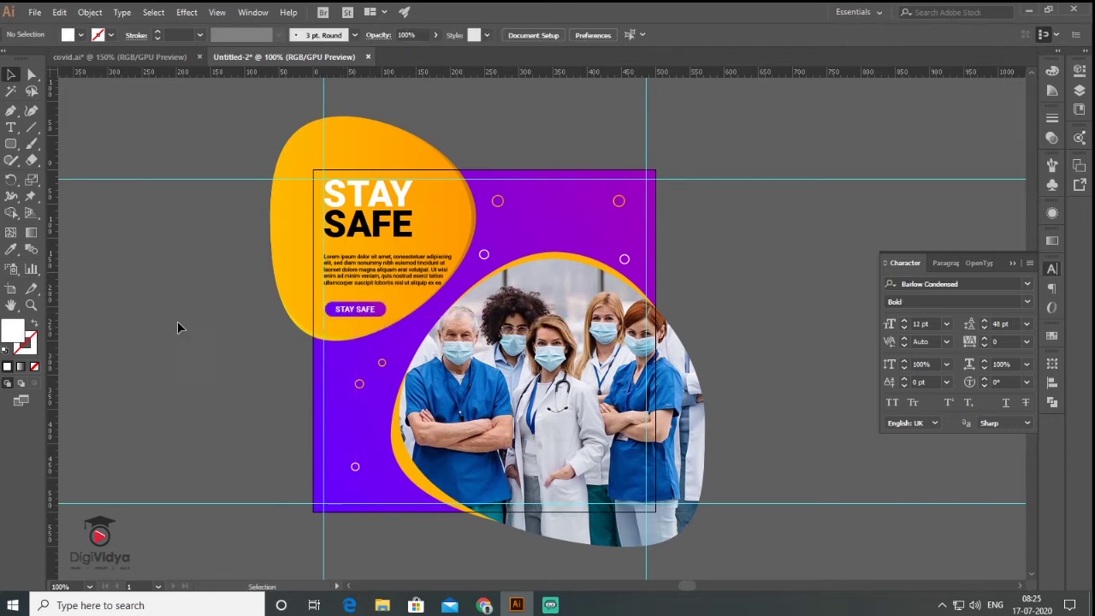
{"action": "left_click_drag", "start_coordinate": [695, 227], "coordinate": [662, 252]}
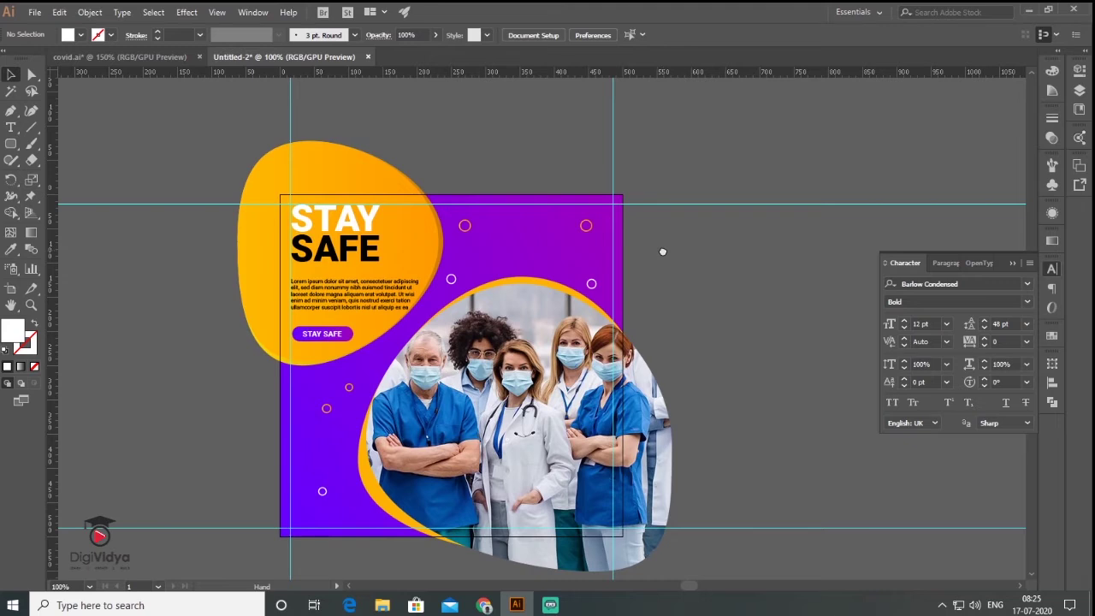
Paste the DIGIHEALTH text above the artboard and position it.
{"action": "left_click", "coordinate": [10, 126]}
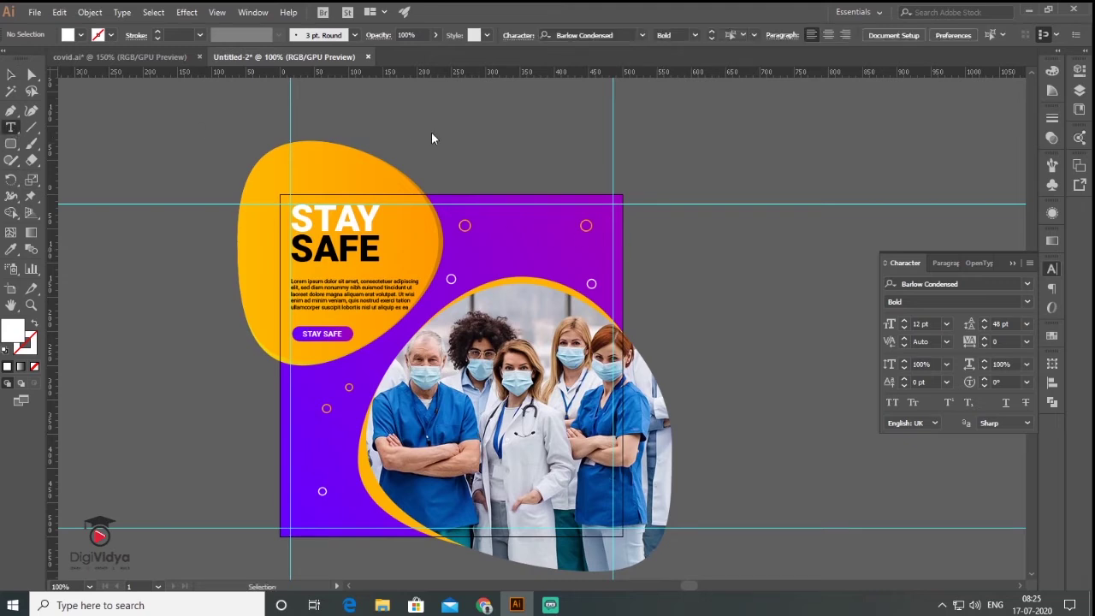
{"action": "left_click", "coordinate": [434, 141]}
{"action": "type", "text": "DIGIHEALTH"}
{"action": "key", "text": "Escape"}
{"action": "left_click_drag", "start_coordinate": [520, 147], "coordinate": [448, 140]}
Set DIGI to Regular weight and move the logo into the purple panel's top-right.
{"action": "left_click", "coordinate": [10, 126]}
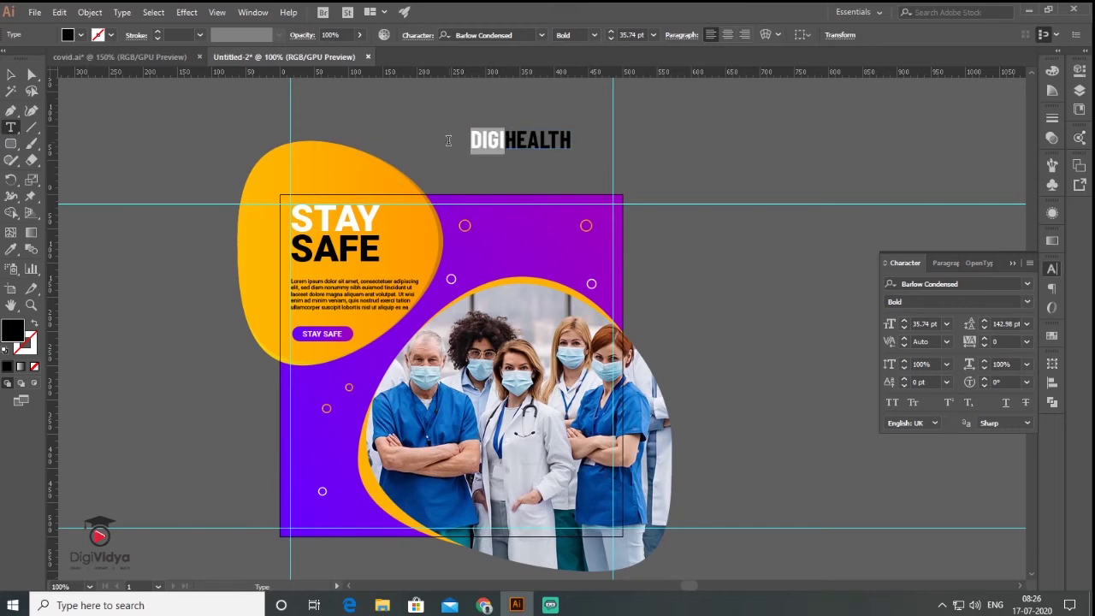
{"action": "left_click", "coordinate": [1028, 301]}
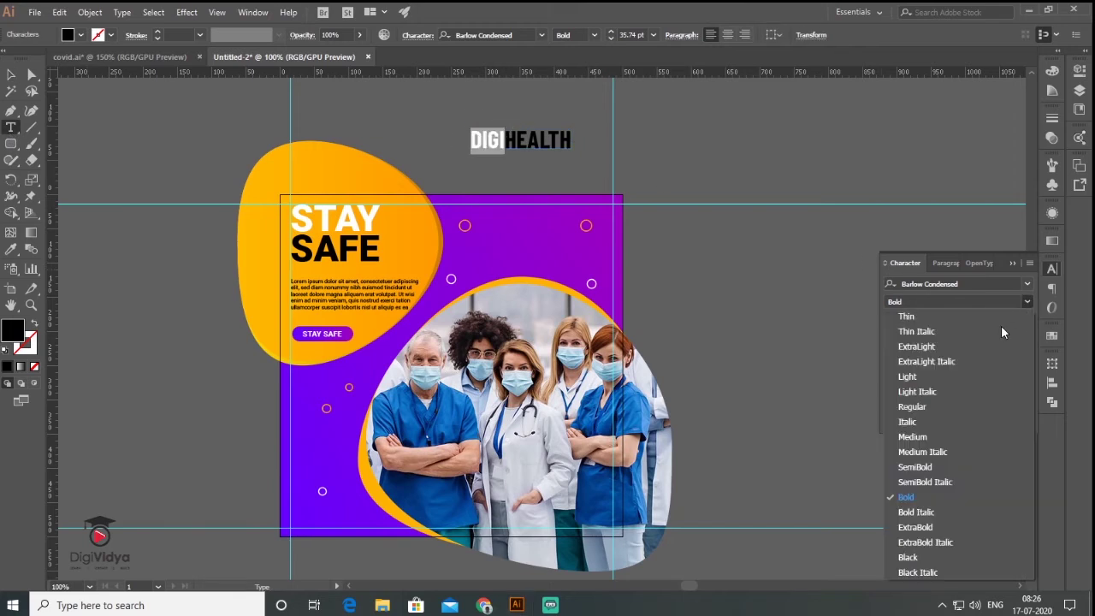
{"action": "left_click", "coordinate": [933, 409]}
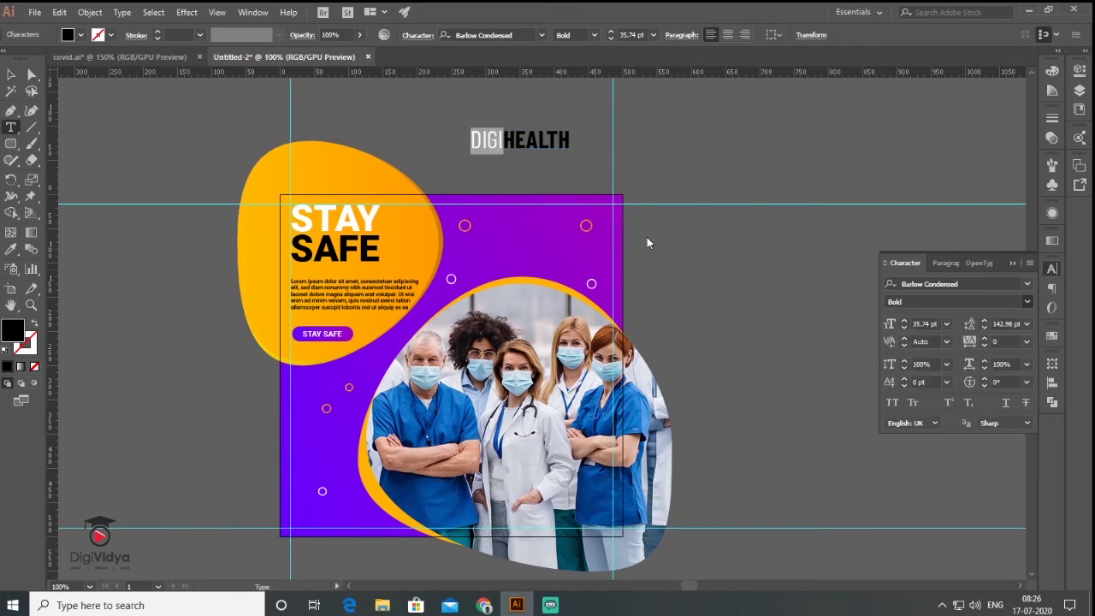
{"action": "left_click", "coordinate": [11, 75]}
{"action": "left_click_drag", "start_coordinate": [546, 354], "coordinate": [578, 205]}
{"action": "left_click", "coordinate": [519, 252]}
{"action": "left_click", "coordinate": [521, 265]}
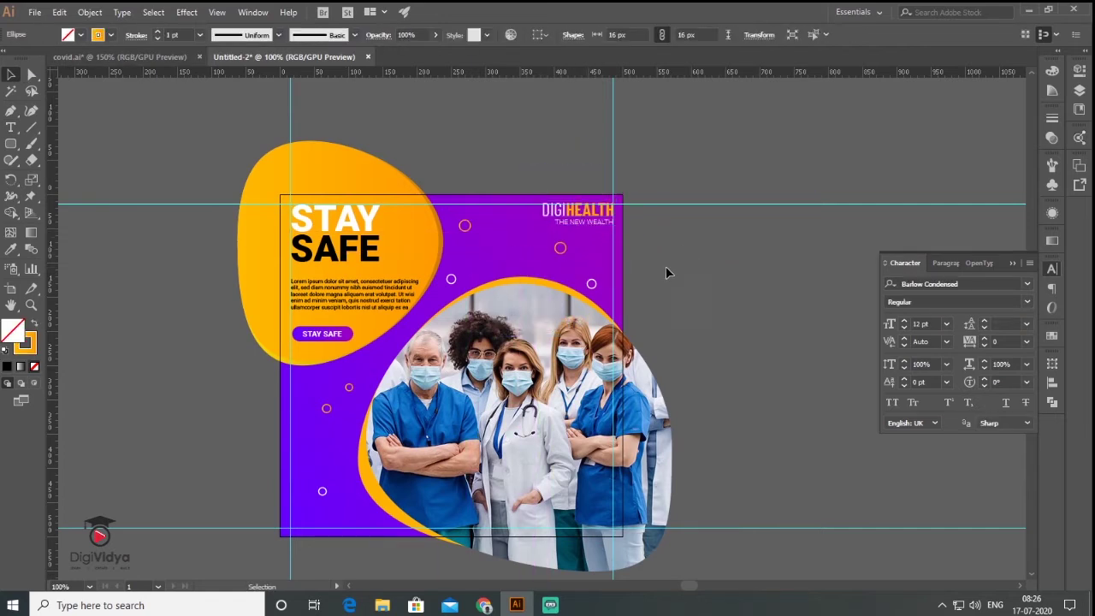
Draw a rectangle beside the flyer and round its corners to 22 px.
{"action": "scroll", "coordinate": [666, 267], "scroll_direction": "down", "scroll_amount": 2}
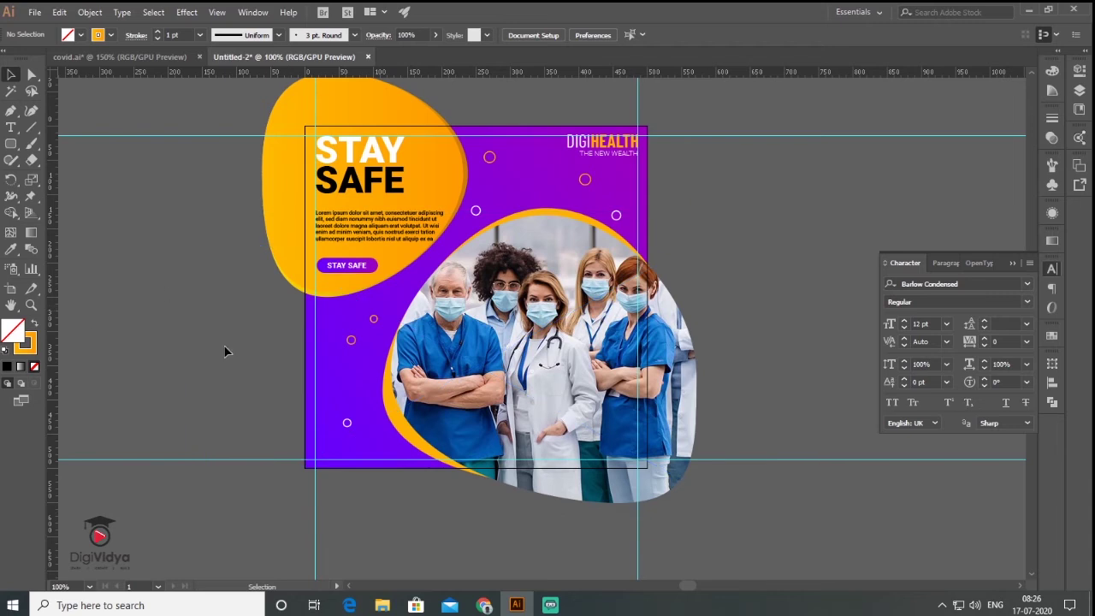
{"action": "left_click", "coordinate": [12, 144]}
{"action": "left_click_drag", "start_coordinate": [106, 315], "coordinate": [254, 391]}
{"action": "key", "text": "Delete"}
{"action": "left_click_drag", "start_coordinate": [11, 144], "coordinate": [65, 142]}
{"action": "left_click_drag", "start_coordinate": [118, 299], "coordinate": [270, 364]}
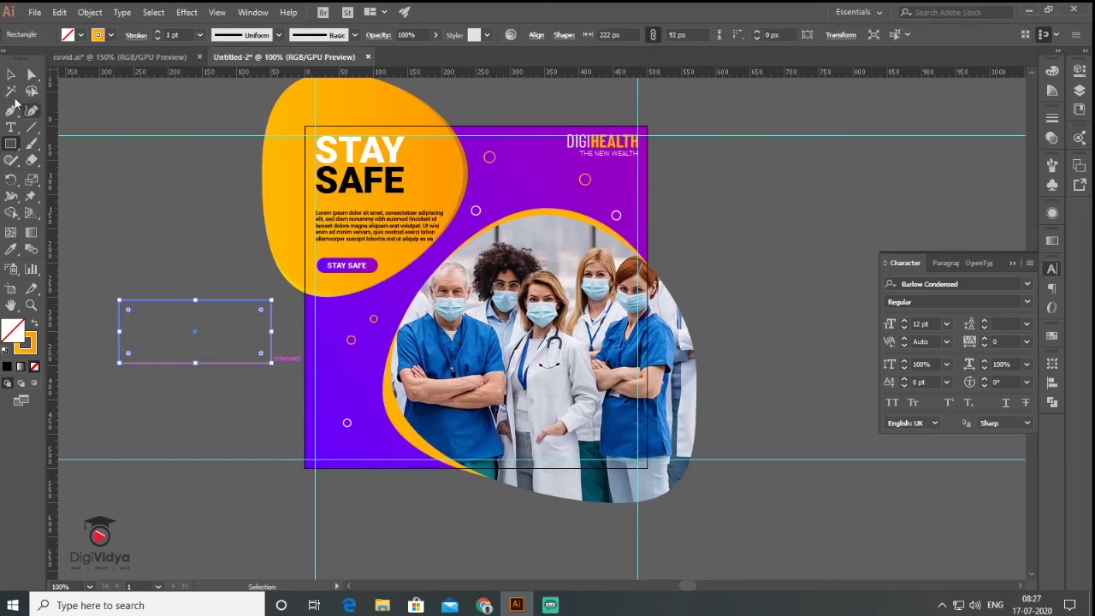
{"action": "key", "text": "v"}
{"action": "left_click_drag", "start_coordinate": [129, 317], "coordinate": [134, 321]}
Slant the rectangle's right side, move it to the flyer's lower left, and fill it orange with no outline.
{"action": "key", "text": "a"}
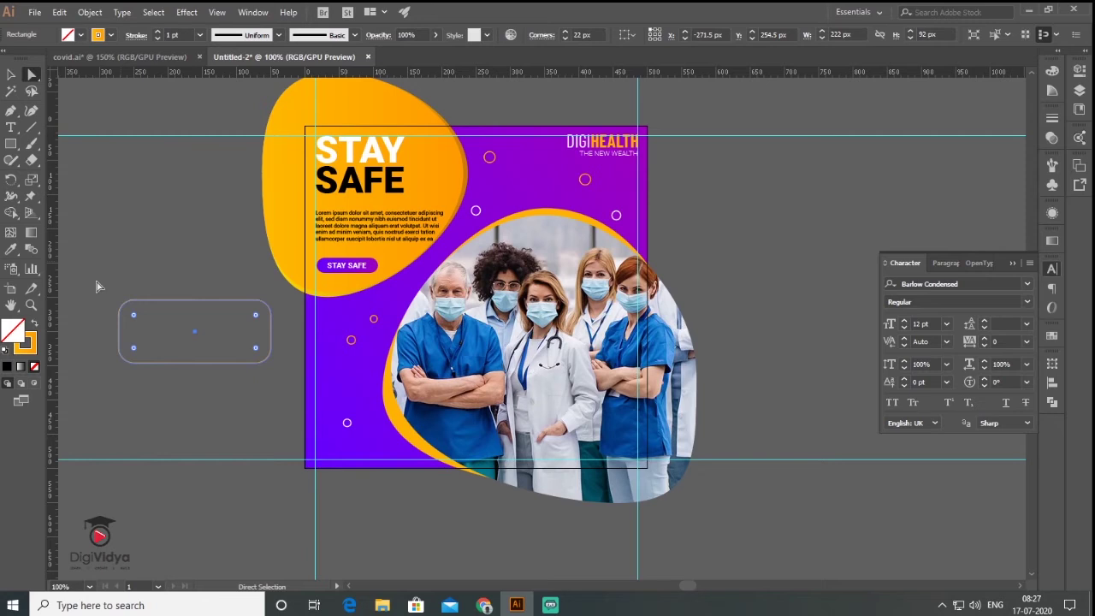
{"action": "left_click", "coordinate": [272, 318]}
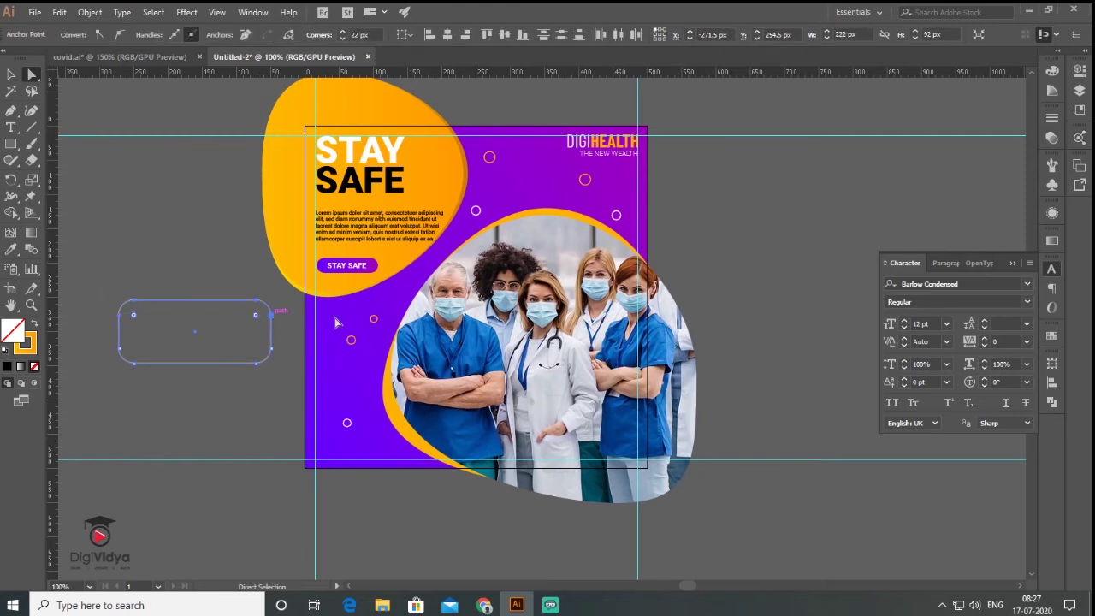
{"action": "key", "text": "Right"}
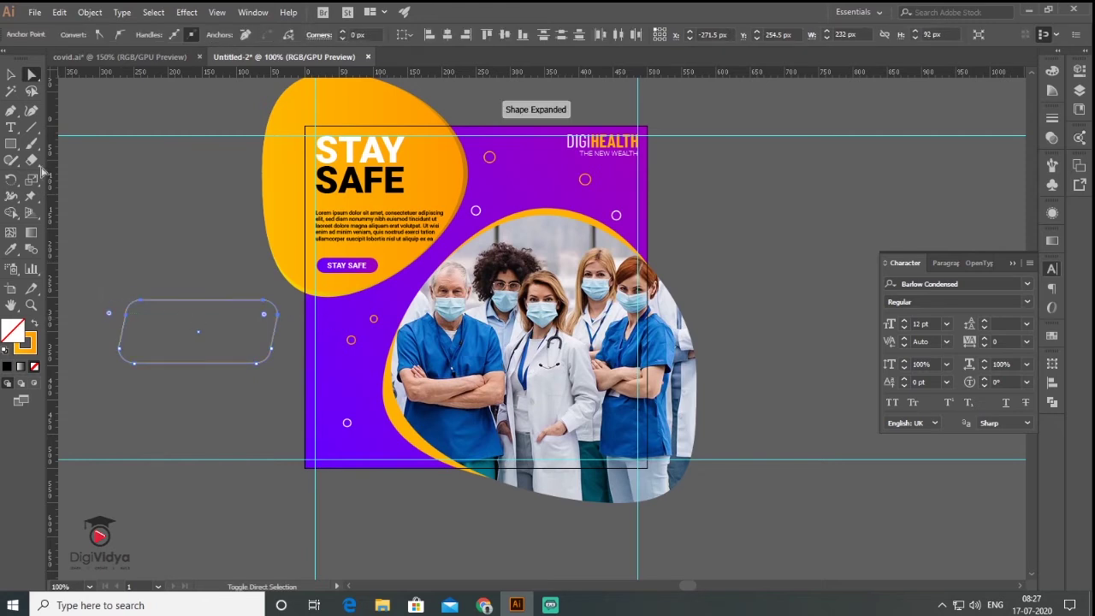
{"action": "left_click", "coordinate": [10, 75]}
{"action": "left_click_drag", "start_coordinate": [210, 363], "coordinate": [404, 419]}
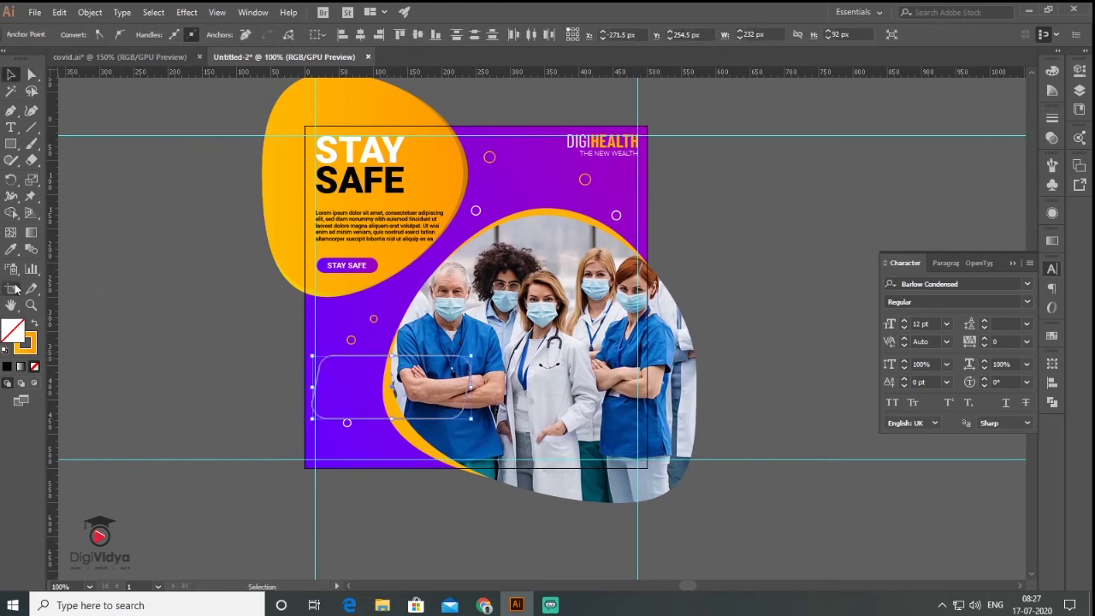
{"action": "left_click", "coordinate": [34, 325]}
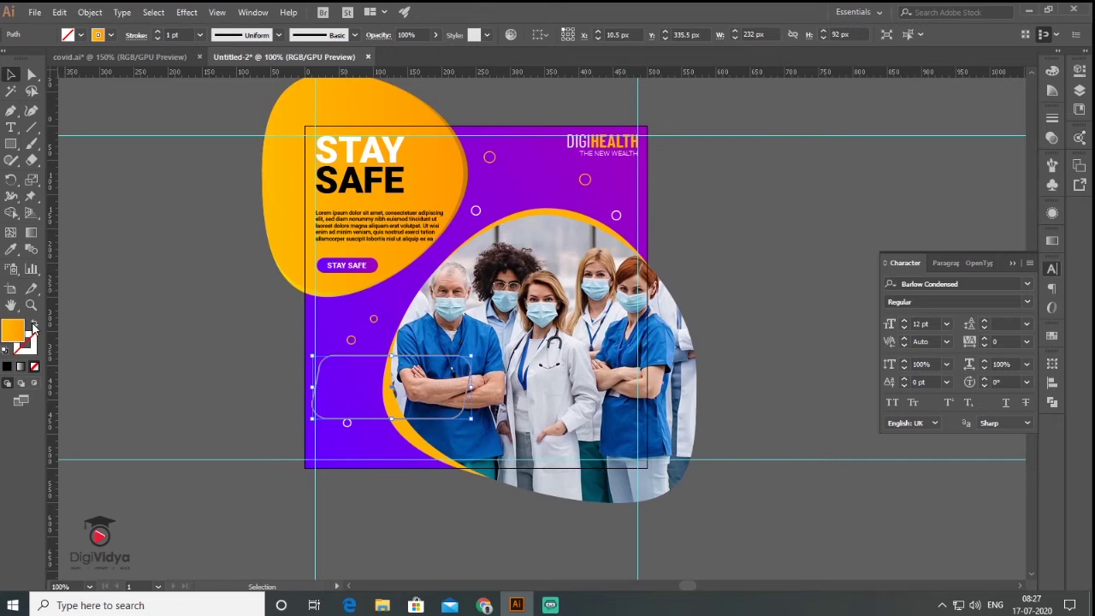
{"action": "left_click", "coordinate": [108, 333]}
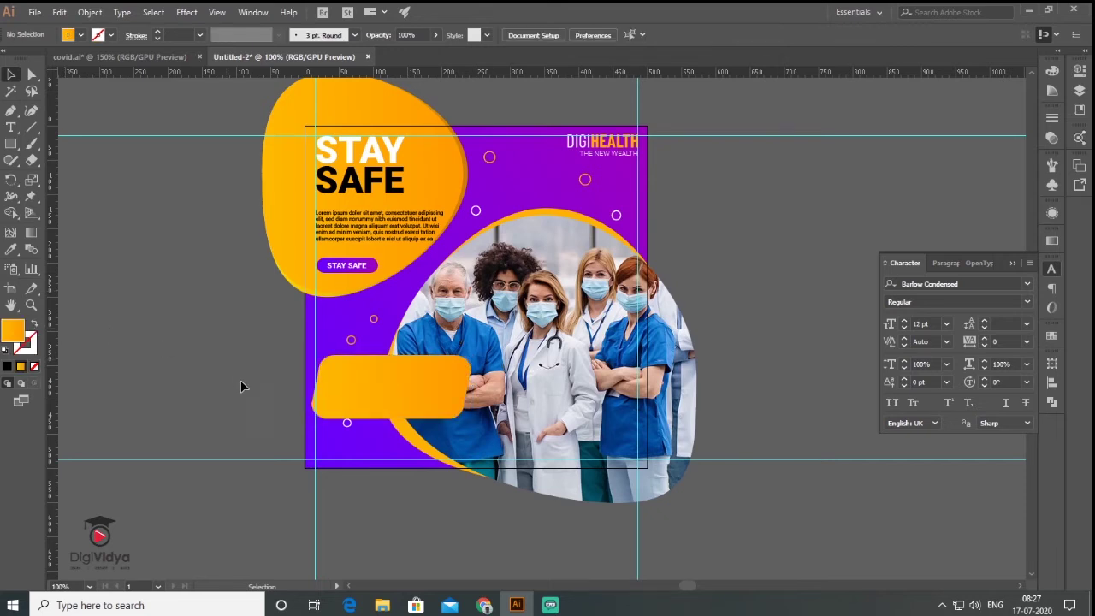
Make the orange shape slightly shorter and give it an orange gradient fill.
{"action": "scroll", "coordinate": [356, 404], "scroll_direction": "up", "scroll_amount": 1}
{"action": "key", "text": "a"}
{"action": "left_click", "coordinate": [318, 404]}
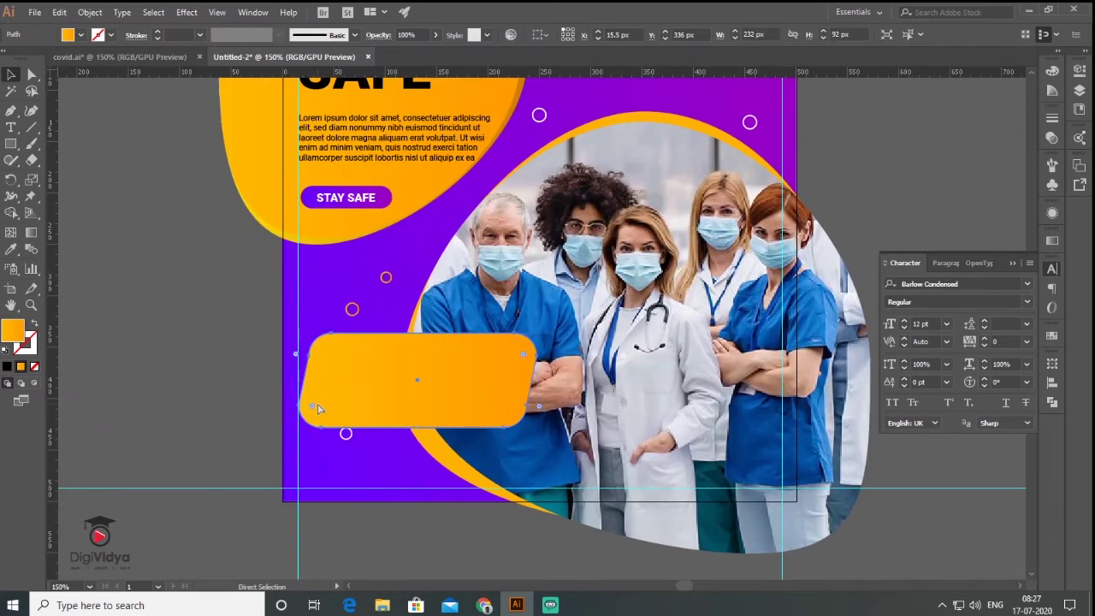
{"action": "key", "text": "v"}
{"action": "left_click_drag", "start_coordinate": [419, 334], "coordinate": [422, 338]}
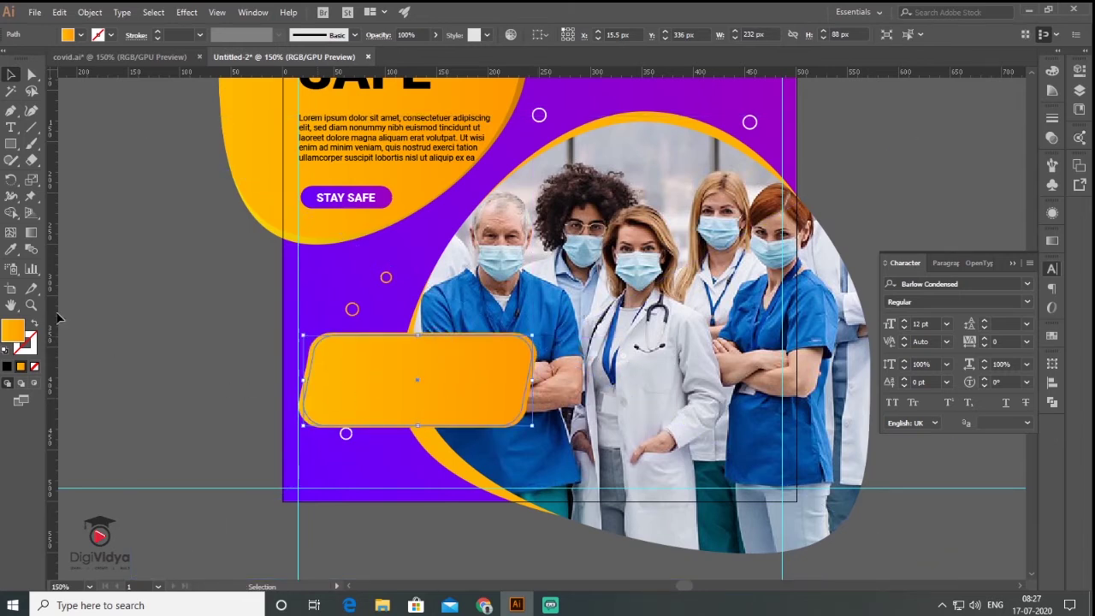
{"action": "left_click", "coordinate": [1052, 241]}
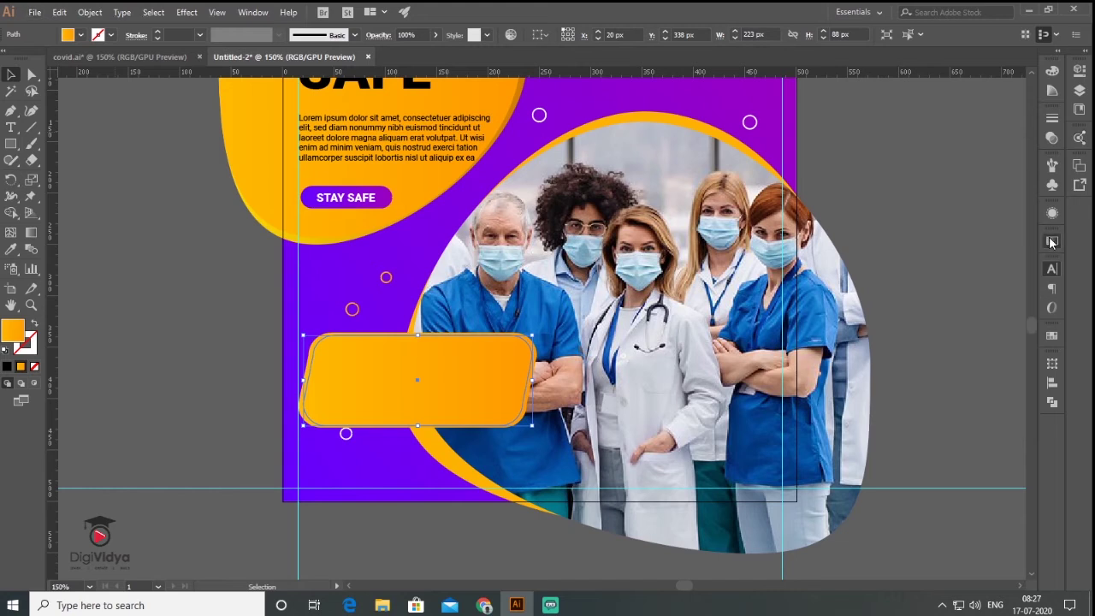
Paste the CORONAVIRUS COVID-19 text onto the orange label.
{"action": "key", "text": "ctrl+shift+a"}
{"action": "key", "text": "ctrl+1"}
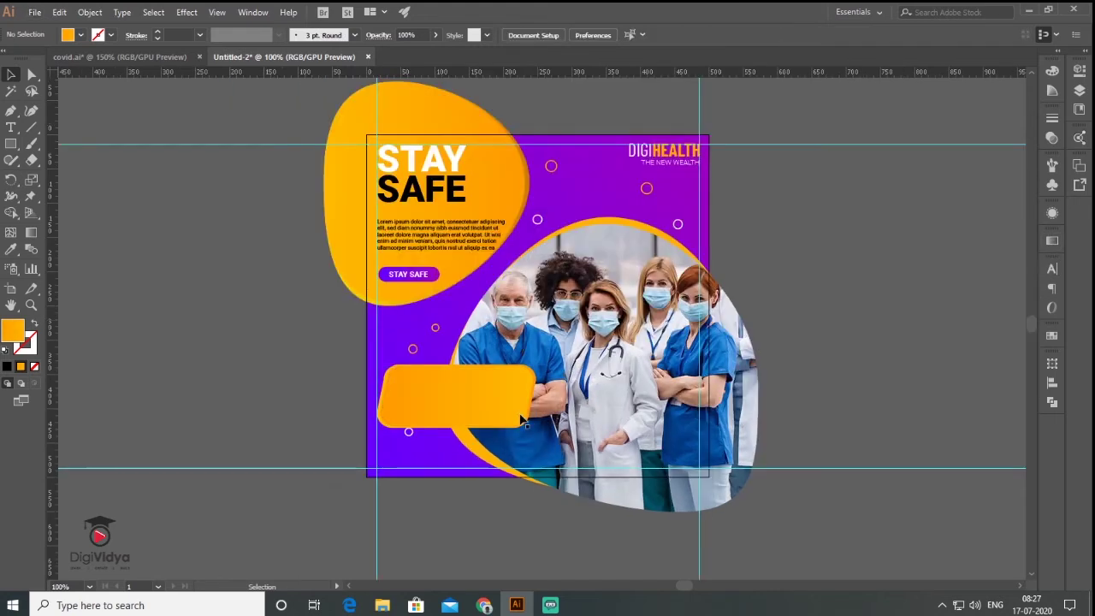
{"action": "key", "text": "ctrl+v"}
{"action": "left_click_drag", "start_coordinate": [548, 363], "coordinate": [471, 403]}
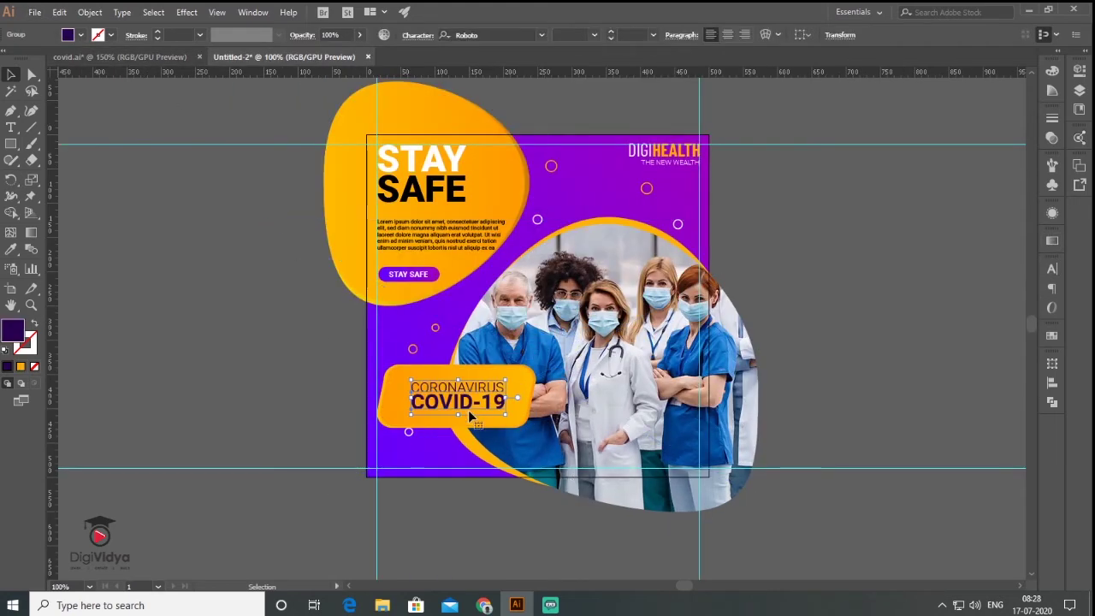
Type a 'Call:' line with the helpline number at the flyer's bottom and enlarge it.
{"action": "left_click", "coordinate": [11, 126]}
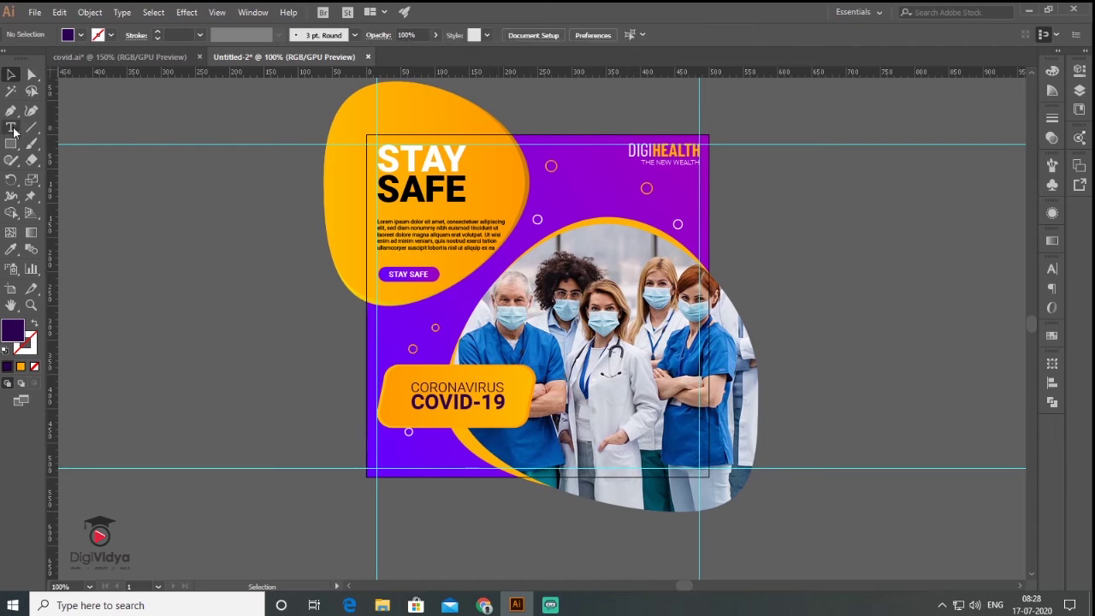
{"action": "left_click", "coordinate": [244, 344]}
{"action": "key", "text": "Escape"}
{"action": "left_click_drag", "start_coordinate": [292, 343], "coordinate": [354, 345]}
Make the call text white and move it to the flyer's bottom edge.
{"action": "key", "text": "F6"}
{"action": "left_click", "coordinate": [900, 156]}
{"action": "left_click_drag", "start_coordinate": [297, 364], "coordinate": [431, 485]}
{"action": "left_click", "coordinate": [431, 484]}
{"action": "key", "text": "ctrl+plus"}
{"action": "key", "text": "ctrl+plus"}
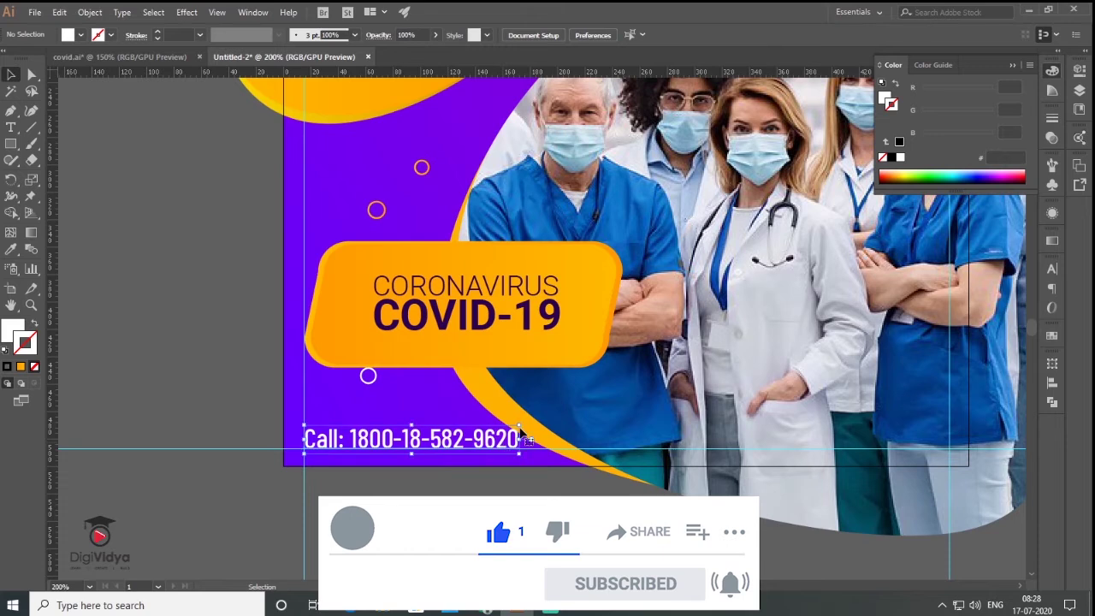
{"action": "key", "text": "ctrl+minus"}
{"action": "key", "text": "ctrl+minus"}
{"action": "key", "text": "ctrl+minus"}
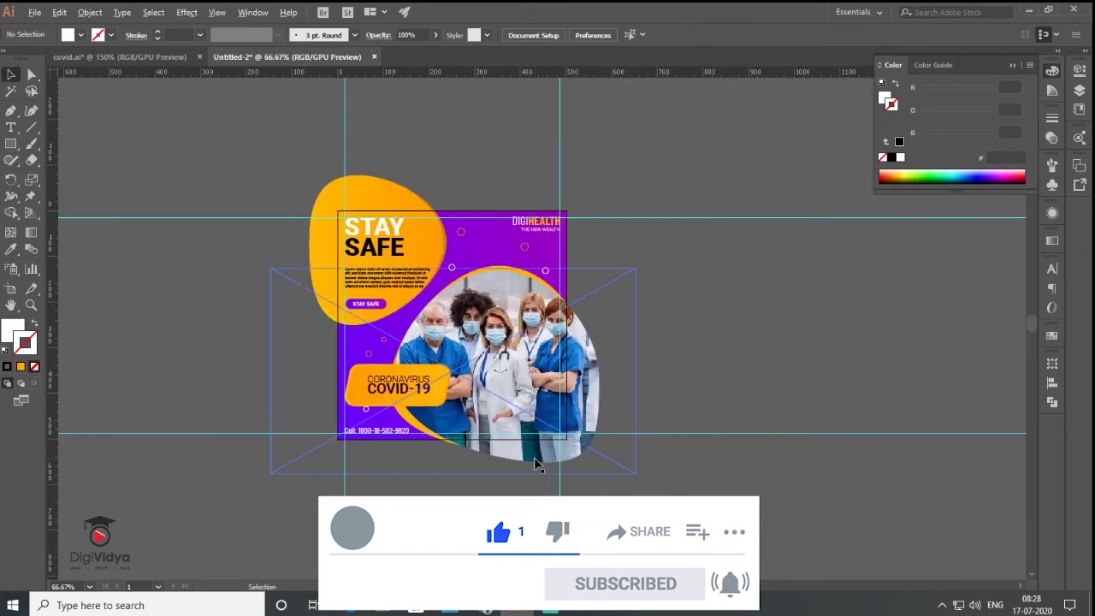
{"action": "left_click", "coordinate": [534, 457], "text": "ctrl"}
{"action": "left_click_drag", "start_coordinate": [646, 242], "coordinate": [647, 300]}
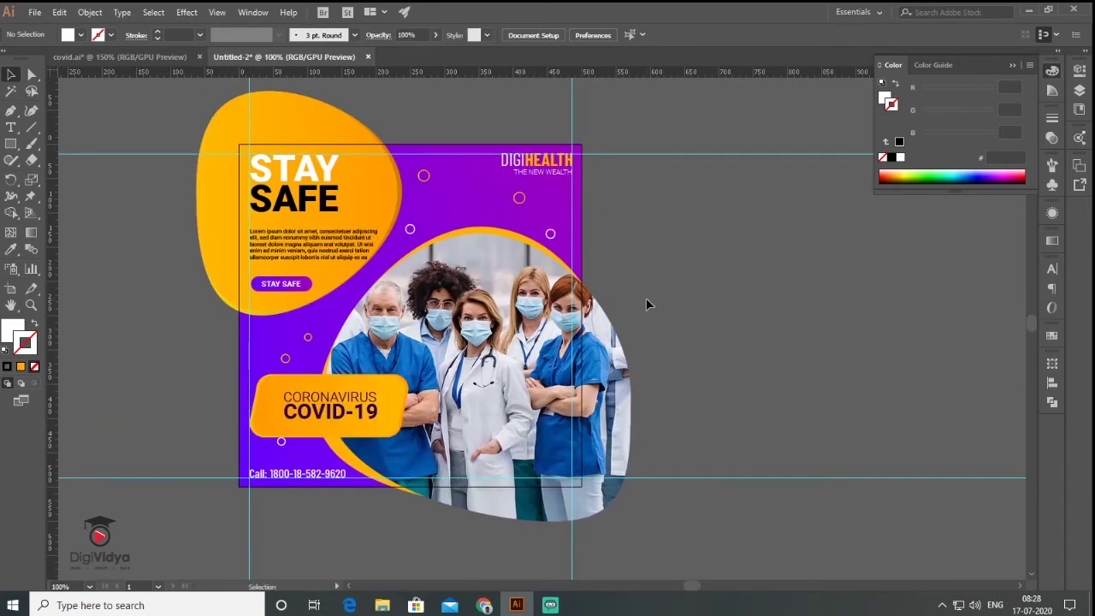
{"action": "left_click_drag", "start_coordinate": [646, 304], "coordinate": [628, 281]}
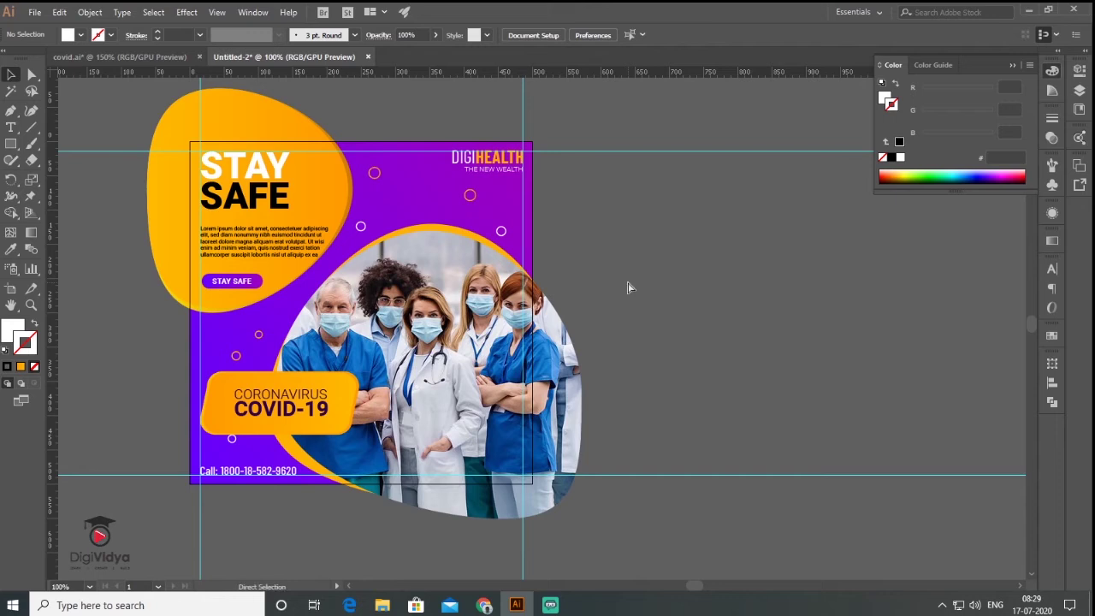
Select all of the first post's artwork and lock it.
{"action": "key", "text": "ctrl+a"}
{"action": "key", "text": "v"}
{"action": "left_click", "coordinate": [90, 12]}
{"action": "mouse_move", "coordinate": [127, 92]}
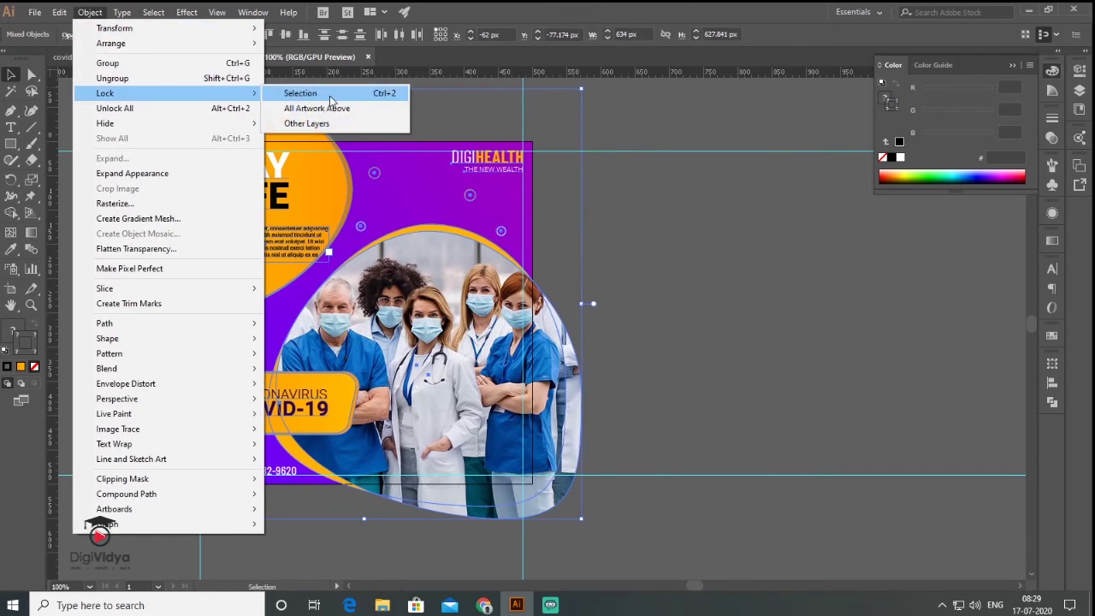
{"action": "left_click", "coordinate": [298, 92]}
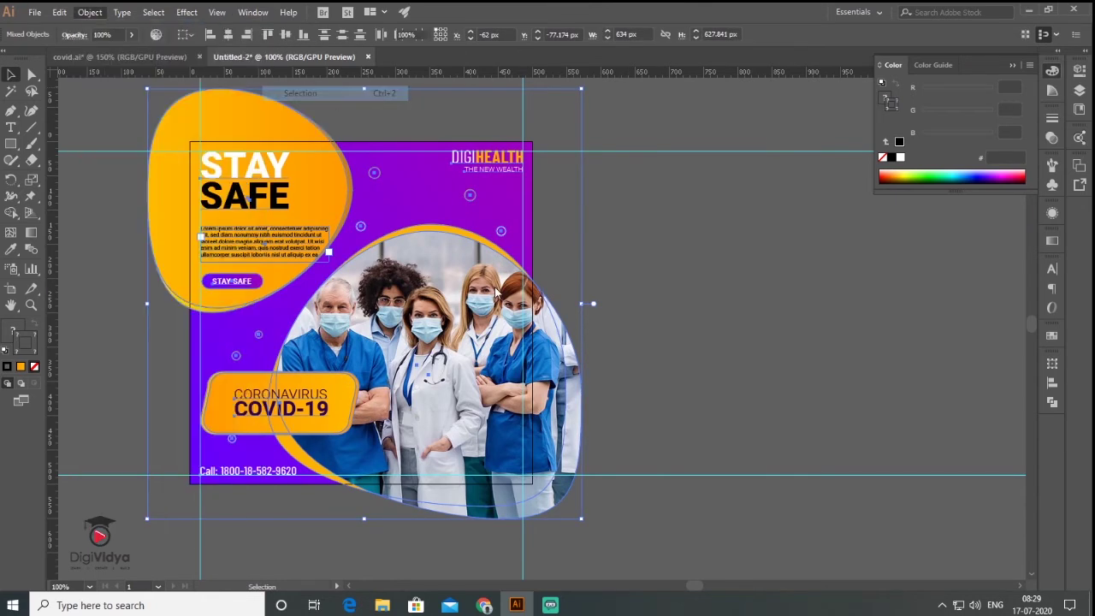
Add Artboard 2 and move it to the right of the first post.
{"action": "left_click", "coordinate": [1080, 166]}
{"action": "left_click", "coordinate": [1023, 288]}
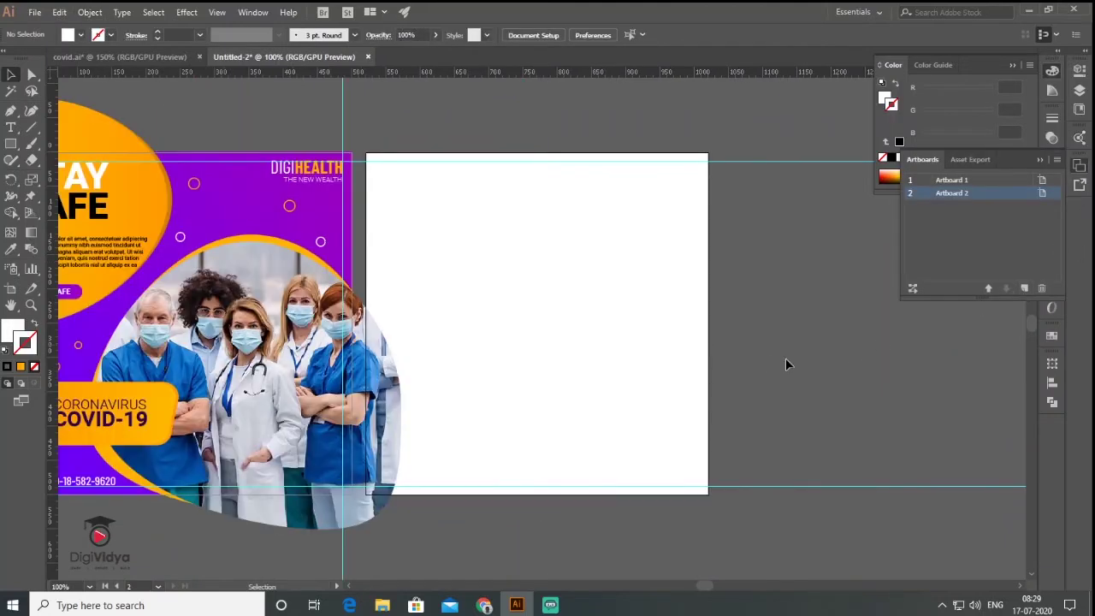
{"action": "left_click", "coordinate": [11, 289]}
{"action": "left_click_drag", "start_coordinate": [483, 318], "coordinate": [581, 322]}
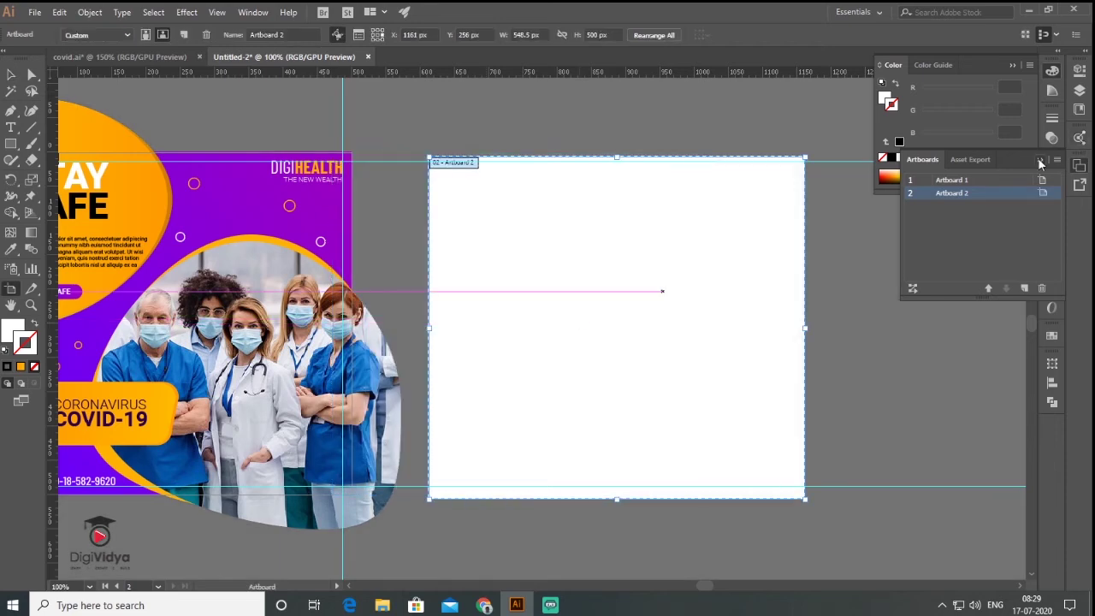
{"action": "left_click", "coordinate": [1080, 166]}
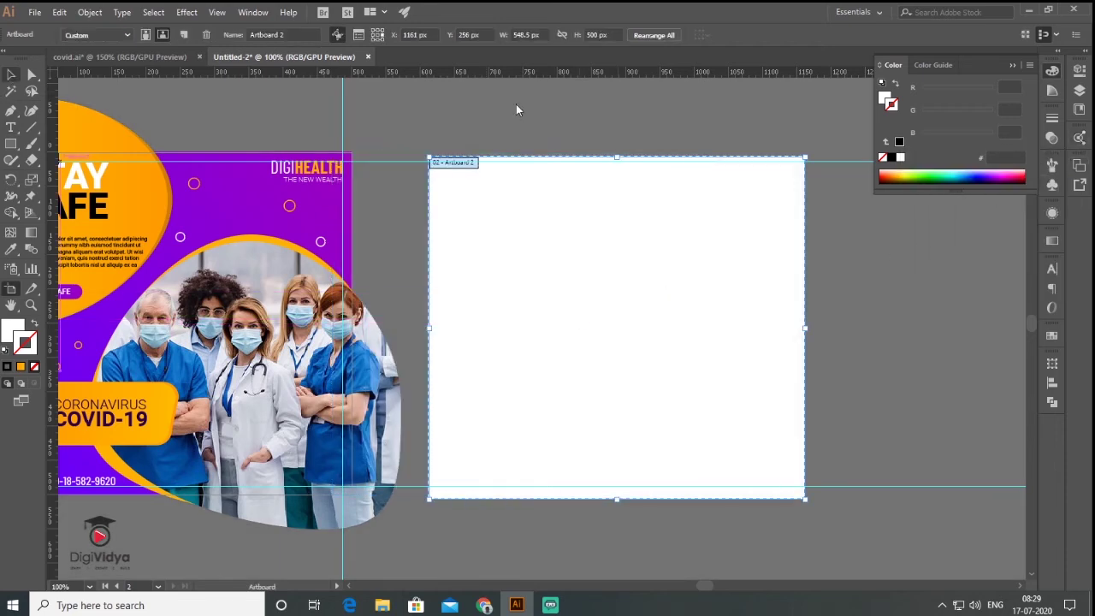
{"action": "key", "text": "v"}
{"action": "key", "text": "space"}
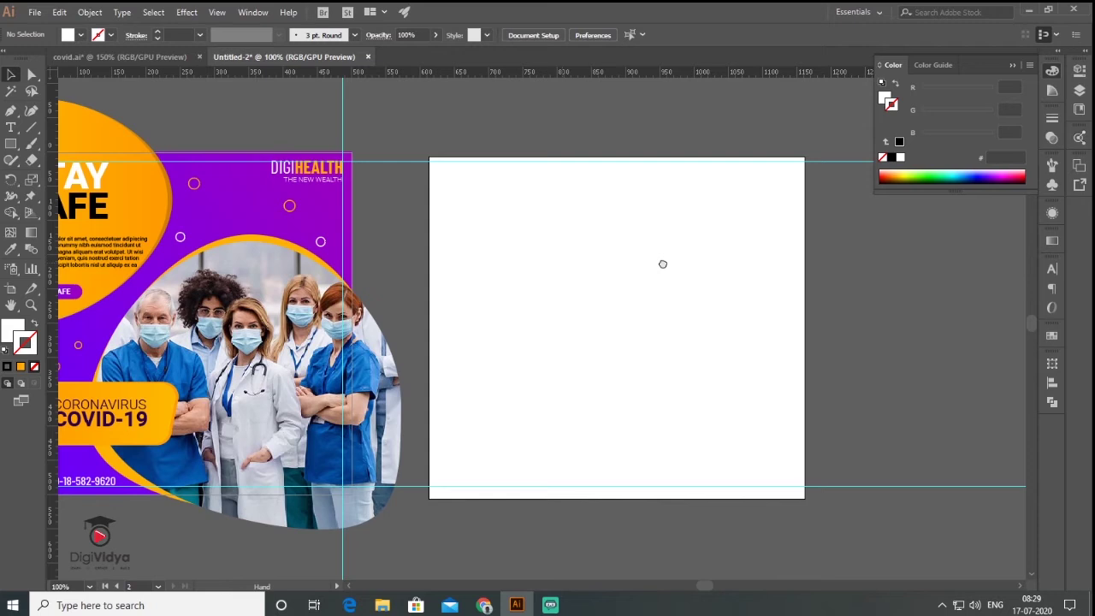
{"action": "left_click_drag", "start_coordinate": [564, 265], "coordinate": [663, 268]}
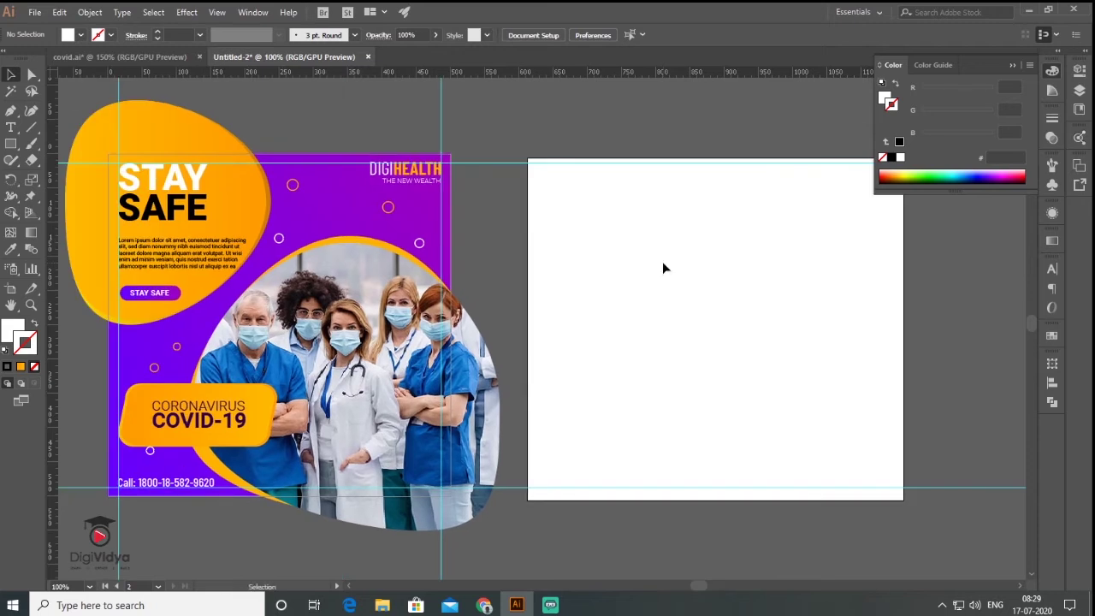
{"action": "key", "text": "space"}
{"action": "left_click_drag", "start_coordinate": [728, 265], "coordinate": [552, 237]}
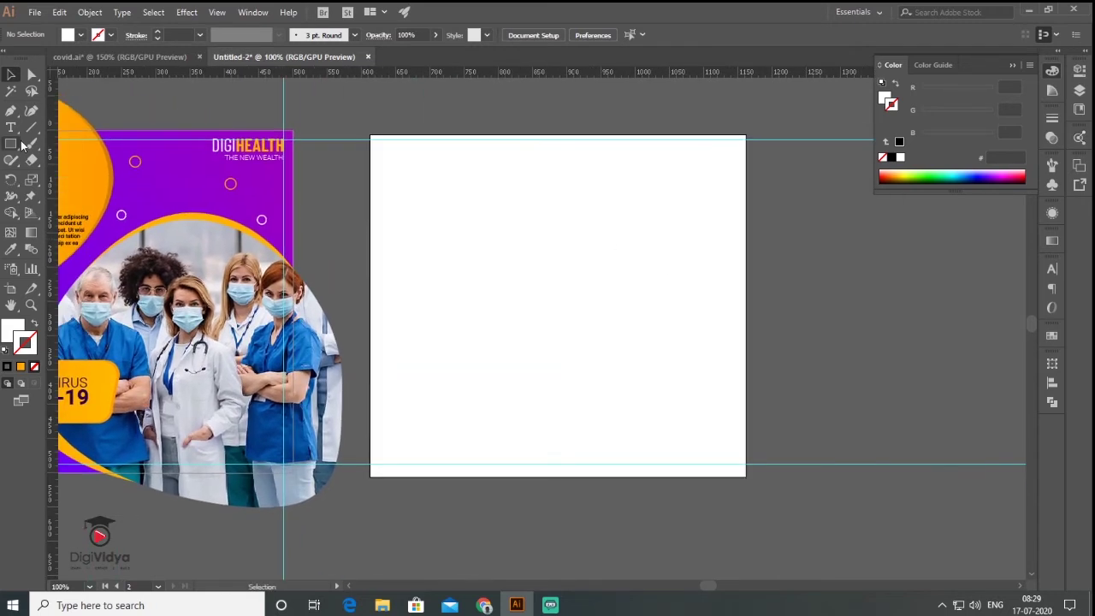
Draw a rectangle over Artboard 2, sample the flyer's purple gradient into it, and give it a yellow stroke.
{"action": "left_click", "coordinate": [14, 146]}
{"action": "mouse_move", "coordinate": [371, 135]}
{"action": "left_mouse_down"}
{"action": "mouse_move", "coordinate": [745, 147]}
{"action": "mouse_move", "coordinate": [745, 477]}
{"action": "left_mouse_up"}
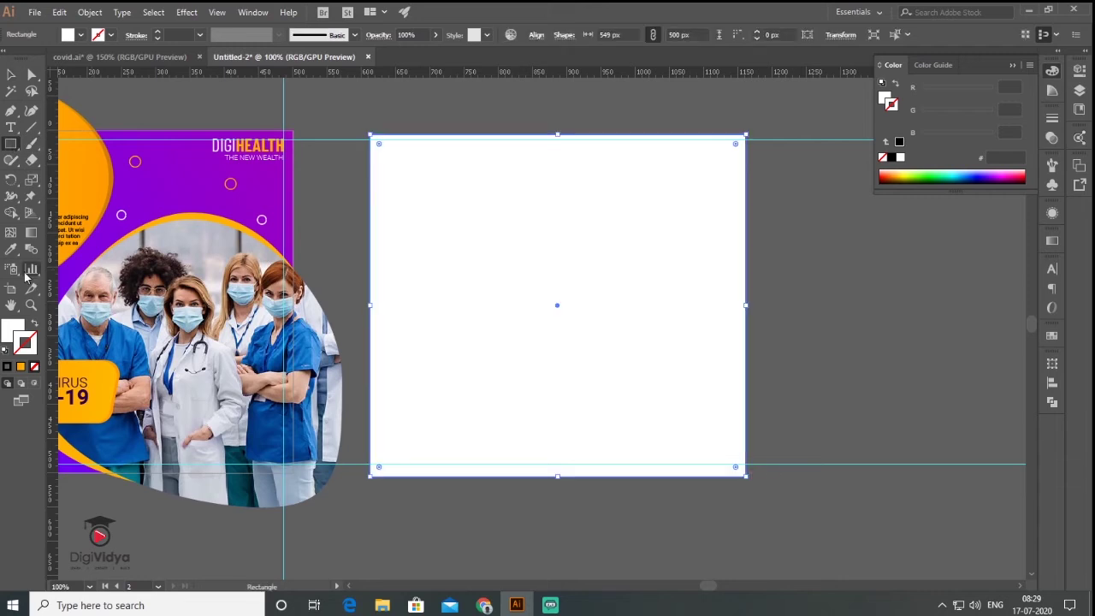
{"action": "left_click", "coordinate": [12, 250]}
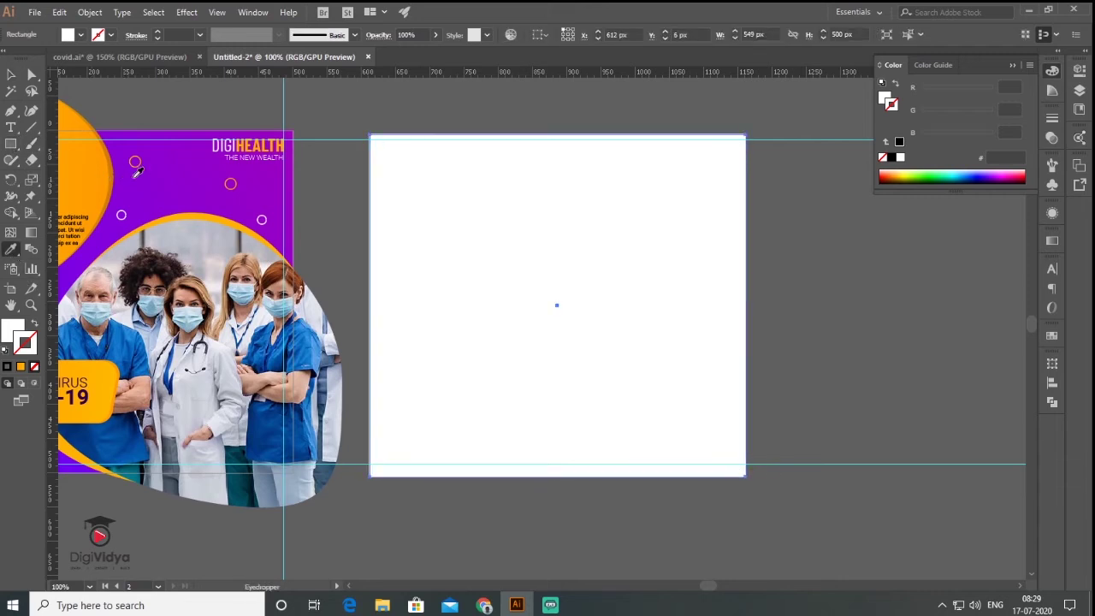
{"action": "left_click", "coordinate": [216, 175]}
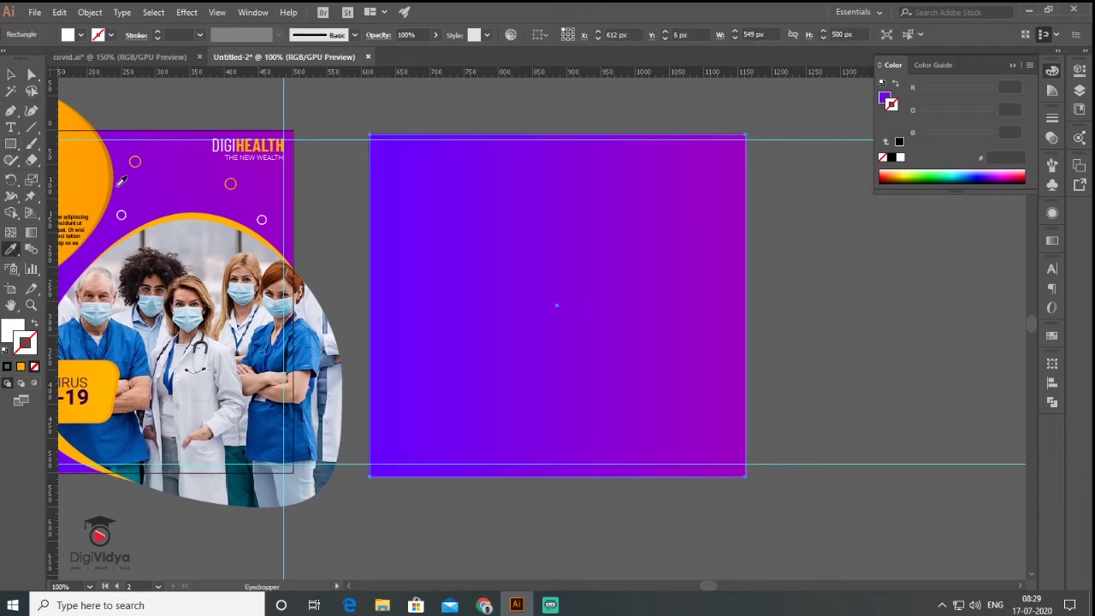
{"action": "left_click", "coordinate": [896, 173]}
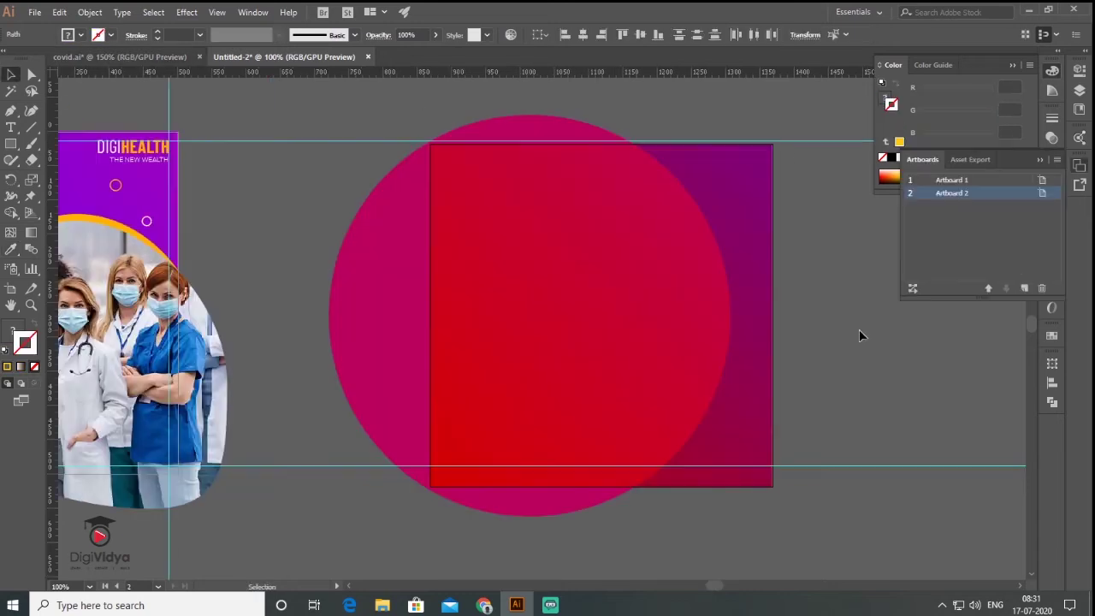
Paste an orange gradient circle in front, inside the pink circle.
{"action": "scroll", "coordinate": [663, 323], "scroll_direction": "right", "scroll_amount": 3}
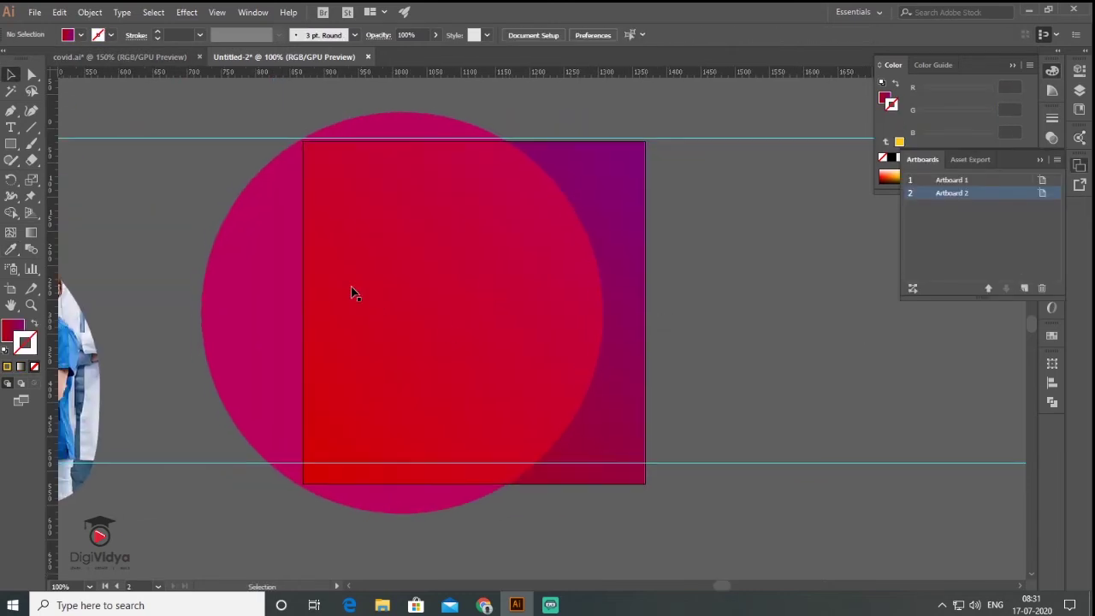
{"action": "key", "text": "ctrl+f"}
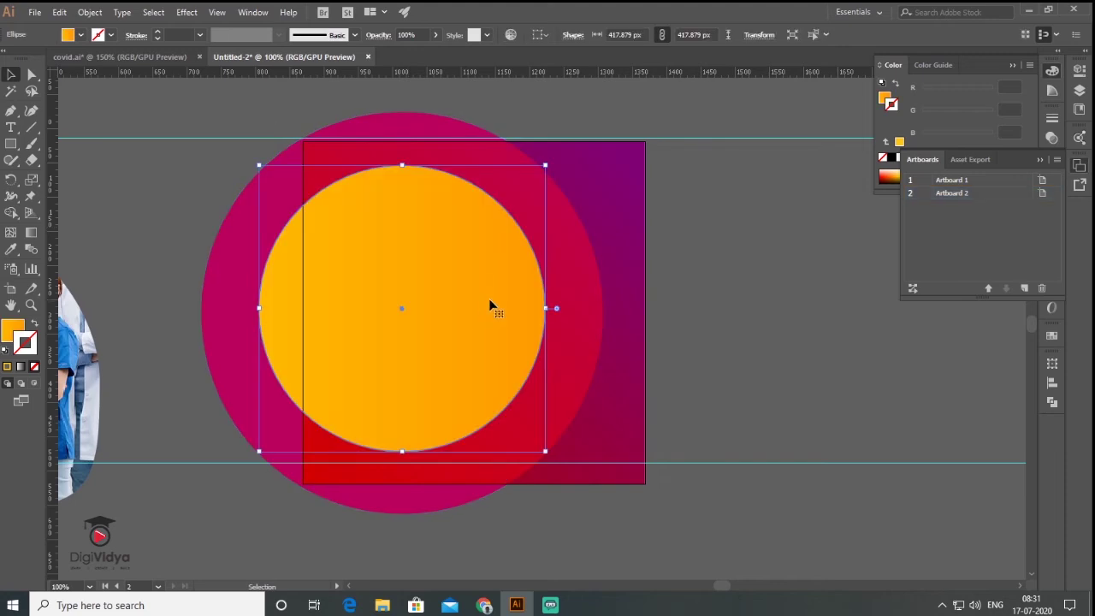
{"action": "left_click", "coordinate": [795, 315]}
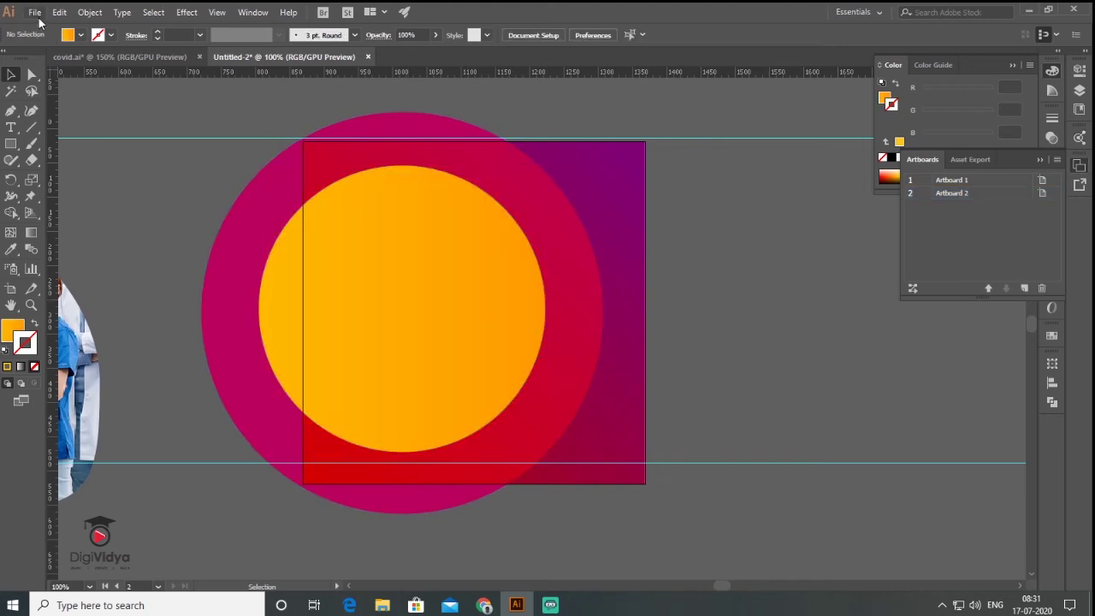
{"action": "left_click", "coordinate": [35, 12]}
Place the masked-man photo onto the canvas beside Artboard 2.
{"action": "left_click", "coordinate": [93, 234]}
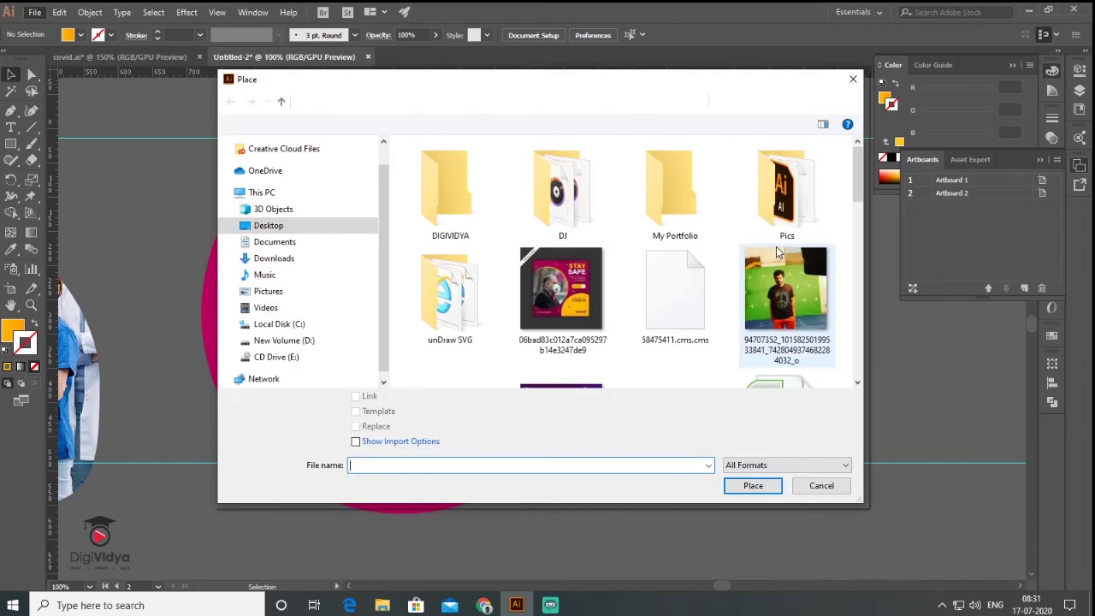
{"action": "left_click_drag", "start_coordinate": [859, 187], "coordinate": [862, 265]}
{"action": "double_click", "coordinate": [684, 182]}
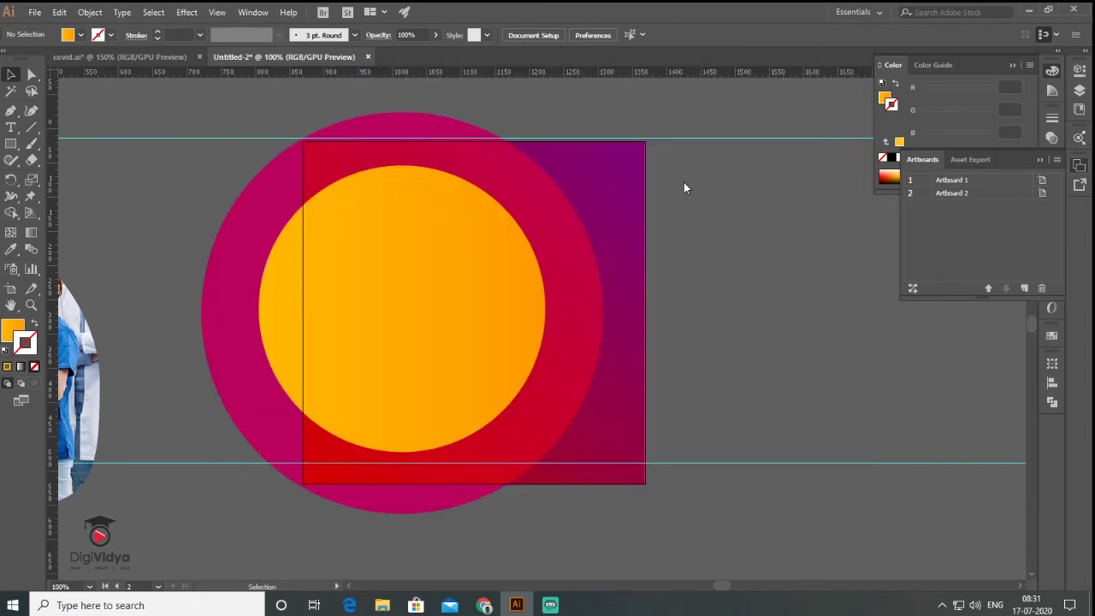
{"action": "left_click", "coordinate": [732, 335]}
{"action": "left_click_drag", "start_coordinate": [509, 342], "coordinate": [373, 436]}
Copy the orange circle, bring it to the front, and move it over the man's face.
{"action": "left_click", "coordinate": [264, 219]}
{"action": "key", "text": "ctrl+z"}
{"action": "left_click_drag", "start_coordinate": [215, 242], "coordinate": [338, 469]}
{"action": "right_click", "coordinate": [338, 467]}
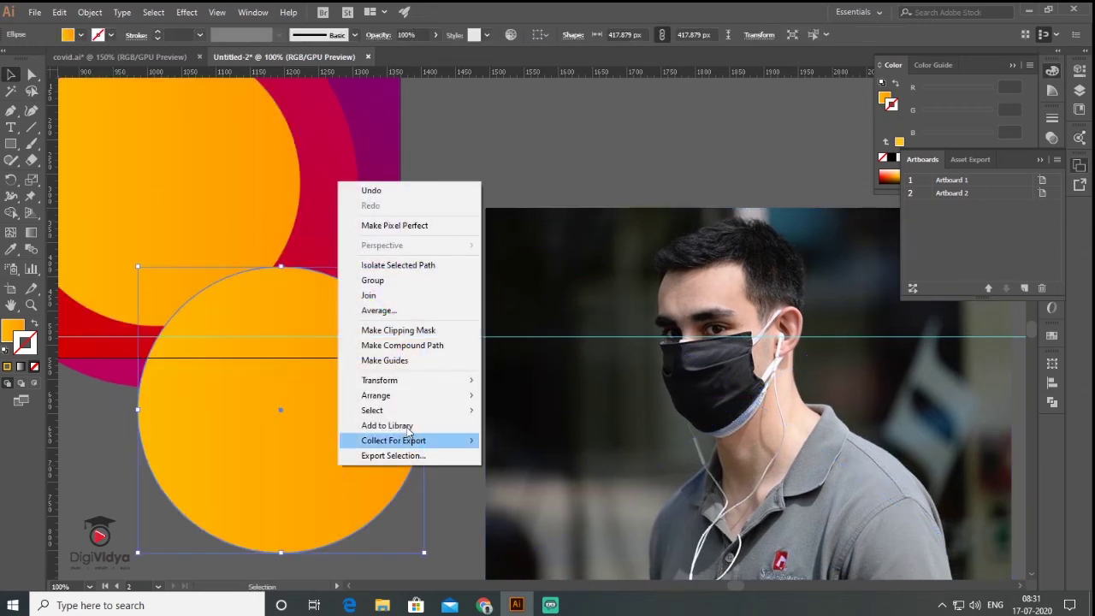
{"action": "mouse_move", "coordinate": [420, 403]}
{"action": "left_click", "coordinate": [511, 396]}
{"action": "left_click_drag", "start_coordinate": [328, 428], "coordinate": [793, 375]}
Clip the masked-man photo to the circle and move it onto Artboard 2's orange circle.
{"action": "key", "text": "ctrl+a"}
{"action": "left_click", "coordinate": [89, 12]}
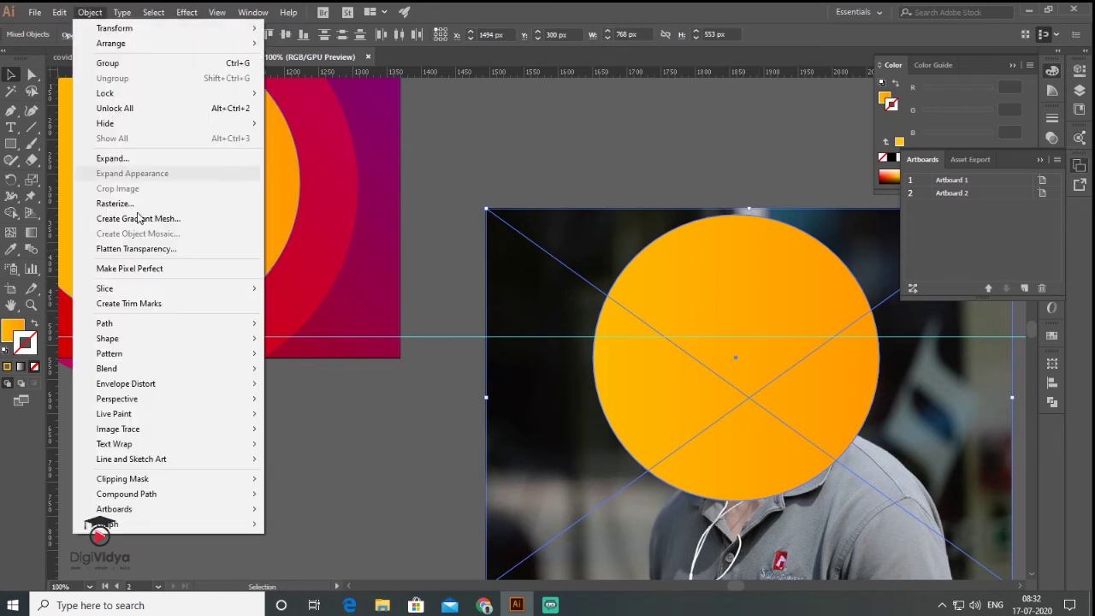
{"action": "mouse_move", "coordinate": [183, 479]}
{"action": "left_click", "coordinate": [318, 480]}
{"action": "left_click_drag", "start_coordinate": [555, 416], "coordinate": [976, 595]}
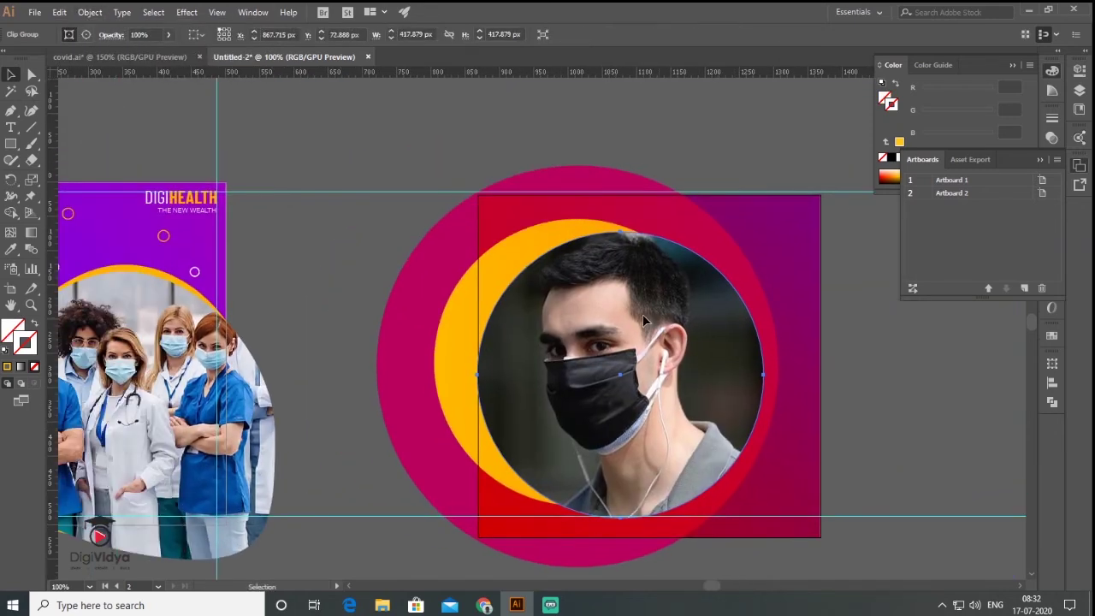
{"action": "left_click_drag", "start_coordinate": [643, 314], "coordinate": [597, 306]}
{"action": "key", "text": "ctrl+minus"}
{"action": "key", "text": "ctrl+shift+a"}
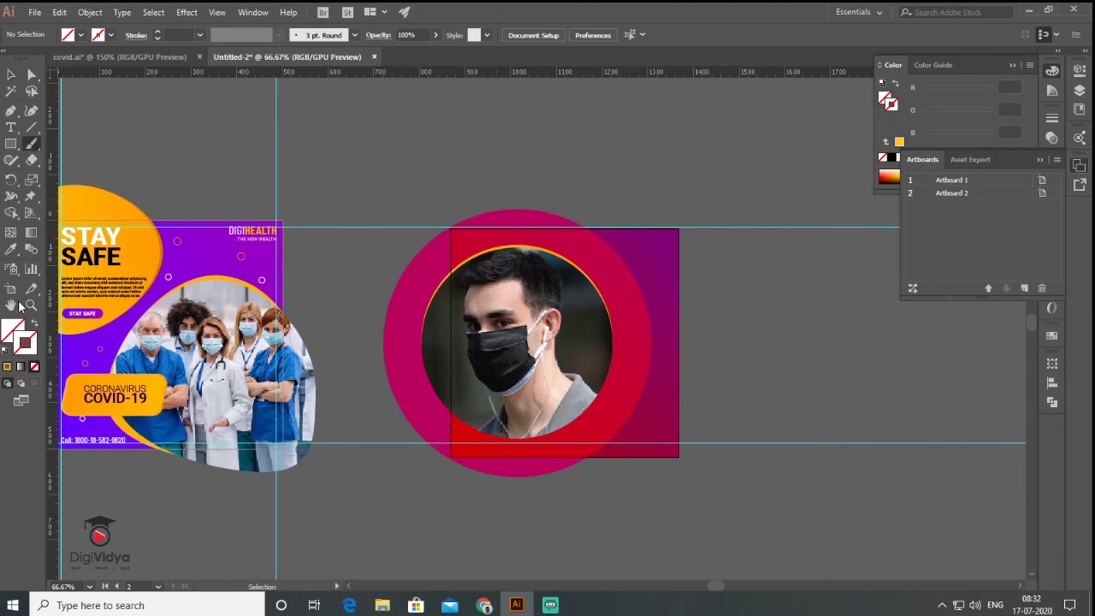
Create small yellow dots and move them across the second poster.
{"action": "left_click", "coordinate": [9, 366]}
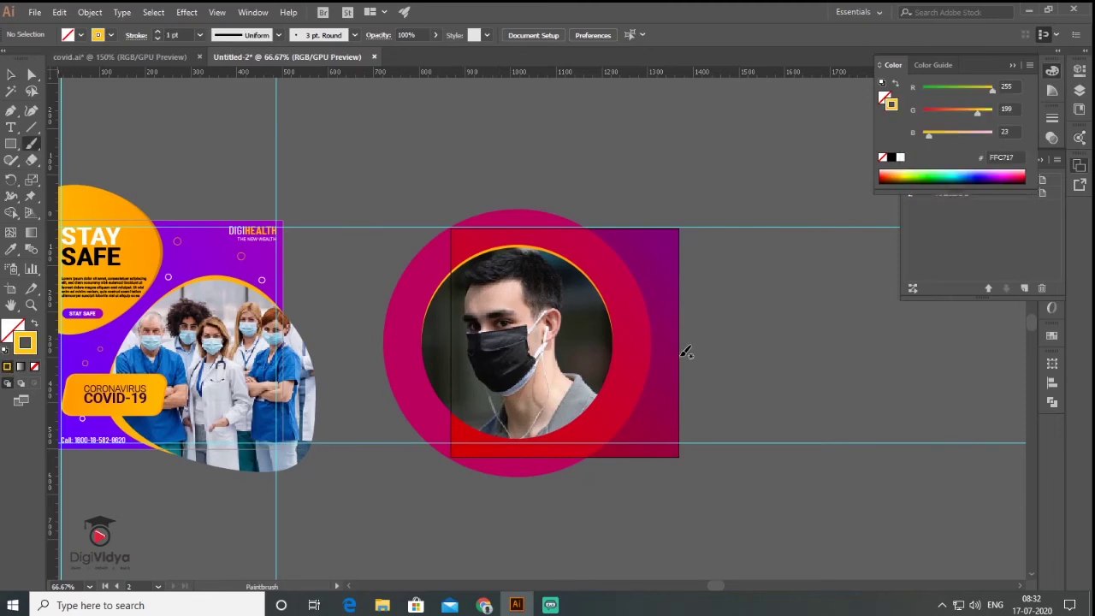
{"action": "scroll", "coordinate": [731, 320], "scroll_direction": "right", "scroll_amount": 5}
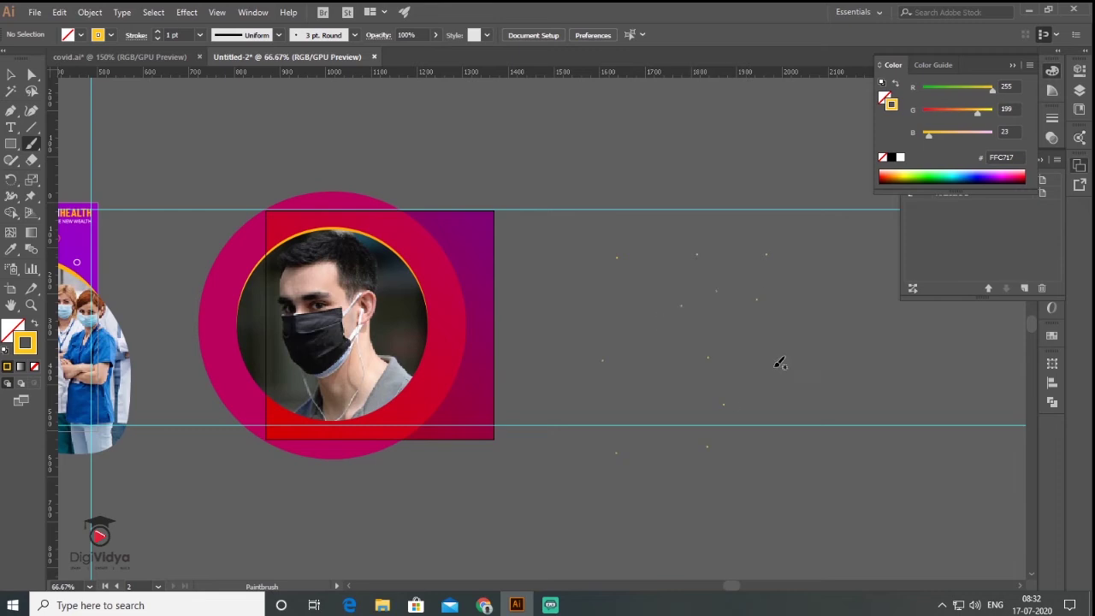
{"action": "left_click", "coordinate": [19, 78]}
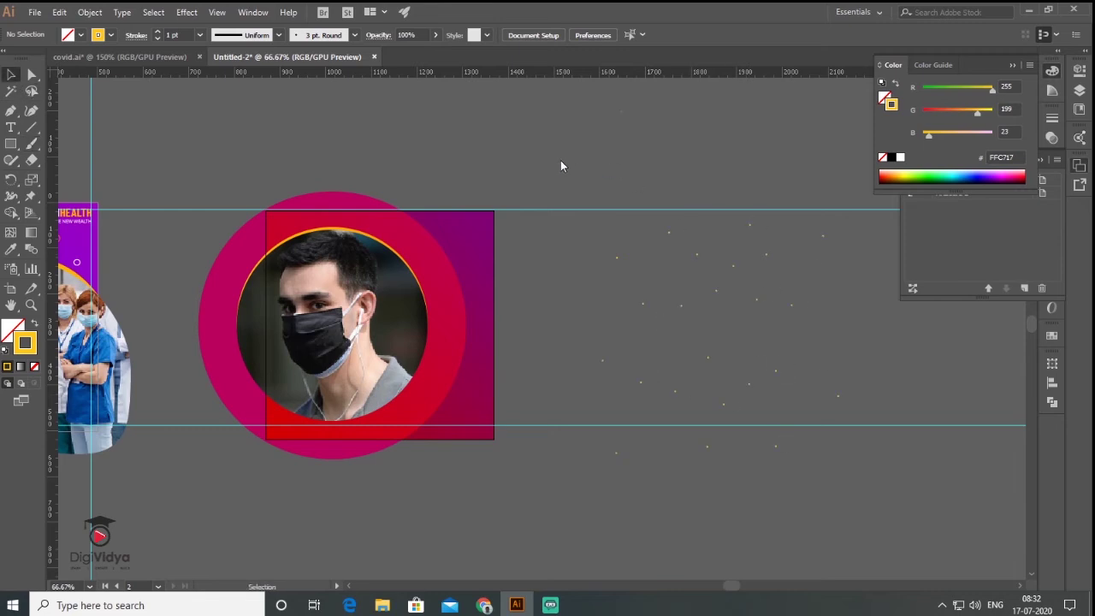
{"action": "left_click_drag", "start_coordinate": [572, 195], "coordinate": [874, 490]}
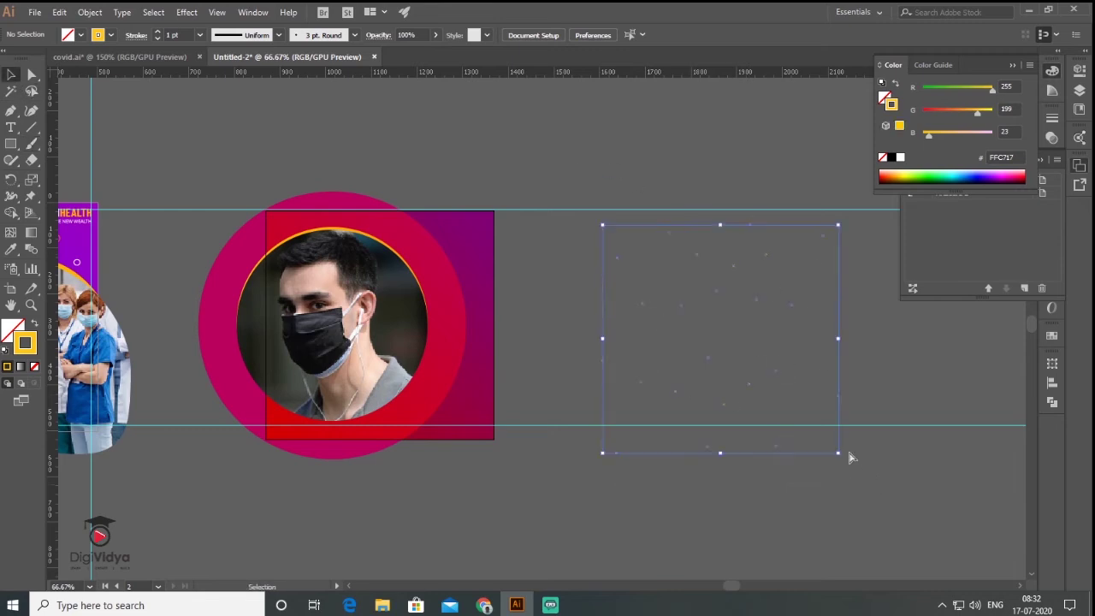
{"action": "left_click_drag", "start_coordinate": [751, 387], "coordinate": [419, 367]}
{"action": "left_click", "coordinate": [636, 311]}
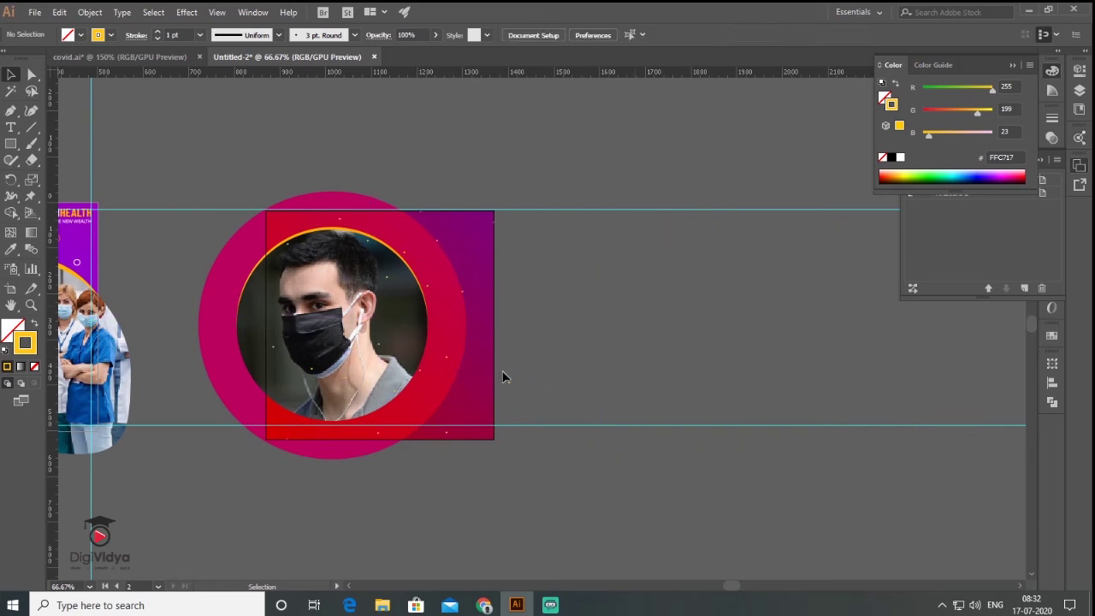
Bring the circular photo in front of the yellow dots.
{"action": "left_click", "coordinate": [253, 326]}
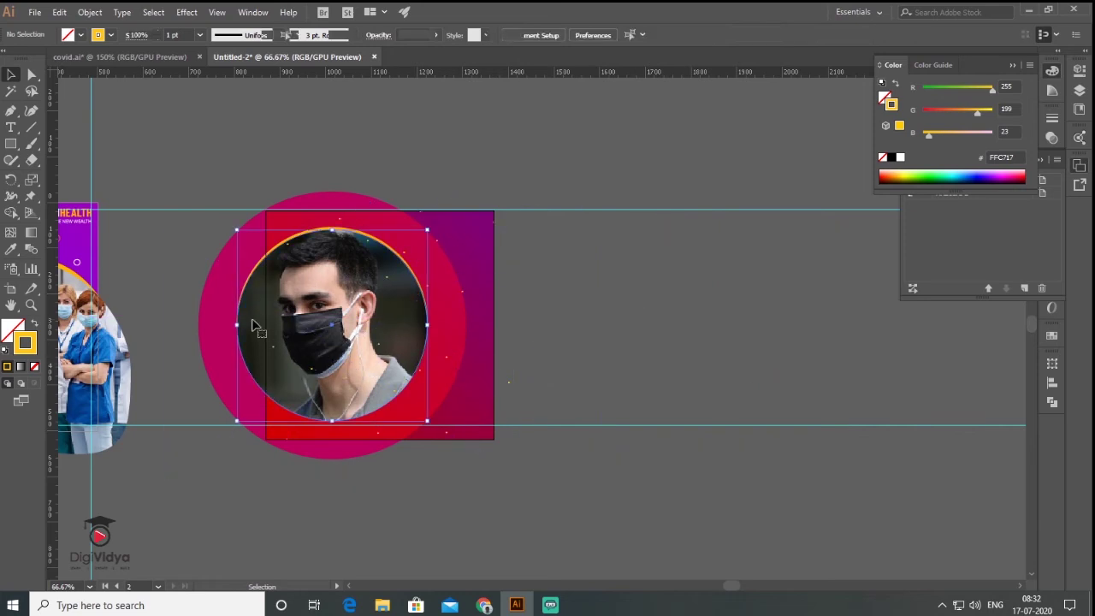
{"action": "right_click", "coordinate": [253, 326]}
{"action": "mouse_move", "coordinate": [276, 467]}
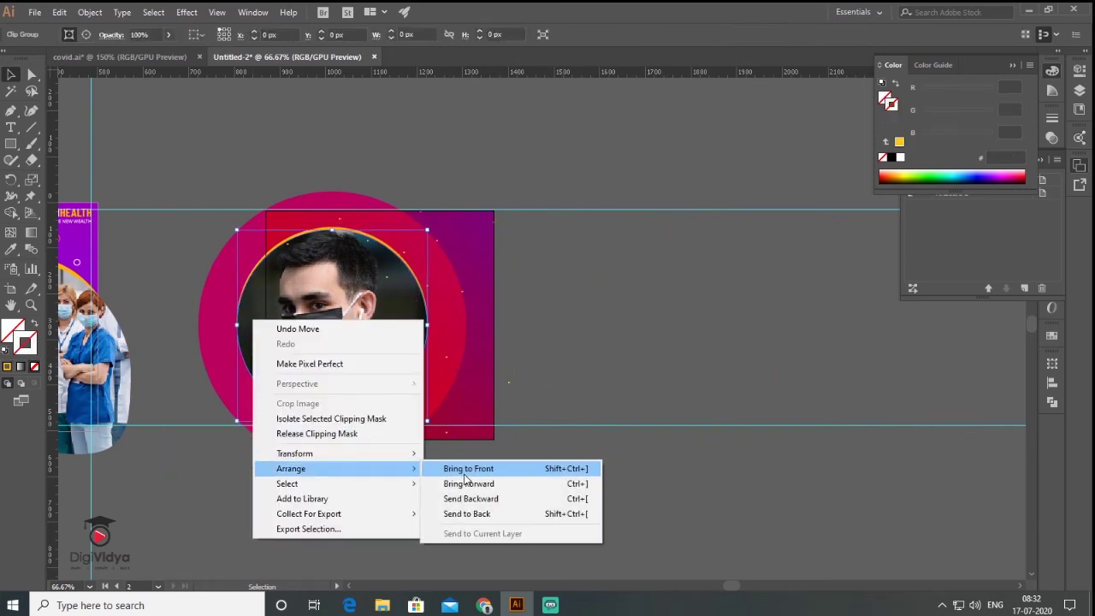
{"action": "left_click", "coordinate": [462, 466]}
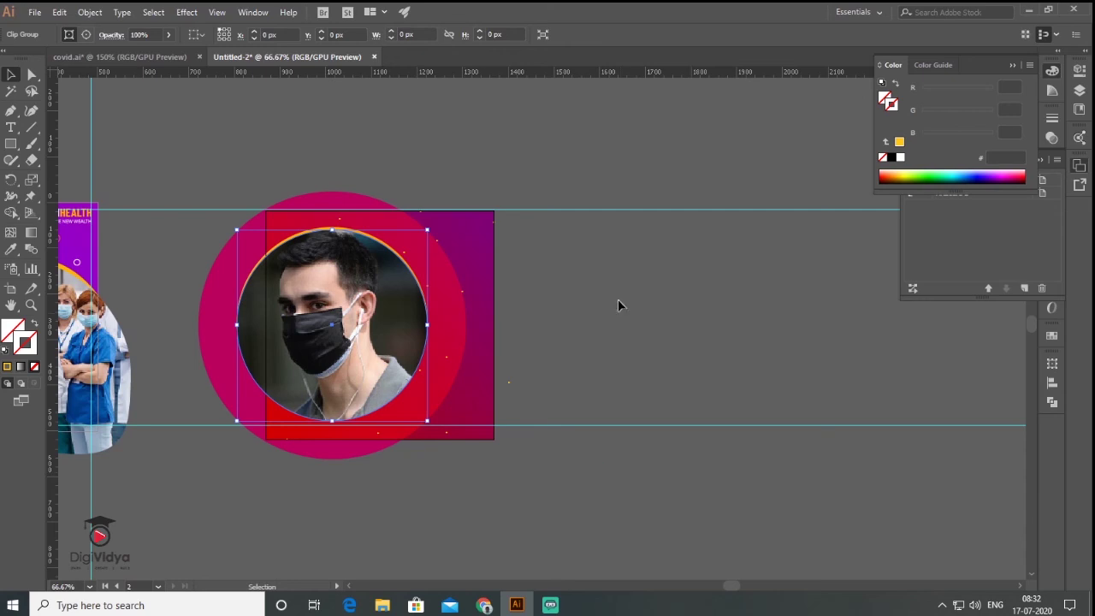
{"action": "left_click", "coordinate": [490, 334], "text": "ctrl"}
{"action": "left_click_drag", "start_coordinate": [506, 298], "coordinate": [709, 304]}
{"action": "left_click", "coordinate": [659, 333], "text": "ctrl+alt"}
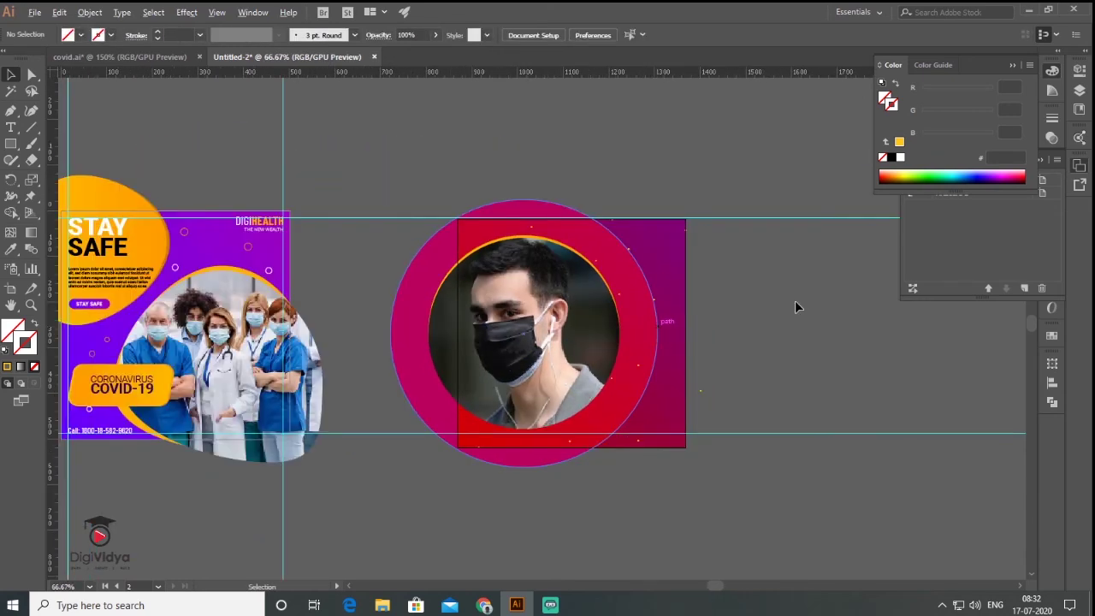
Copy the DIGIHEALTH logo to the second poster's lower right and bring it to the front.
{"action": "left_click", "coordinate": [265, 227]}
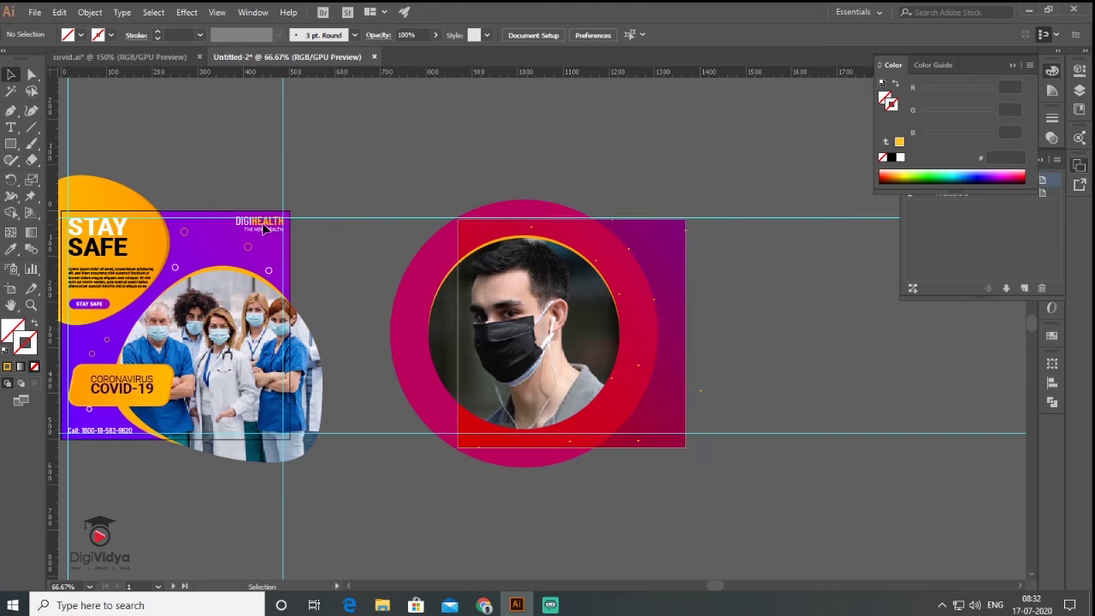
{"action": "left_click_drag", "start_coordinate": [267, 229], "coordinate": [651, 426]}
{"action": "left_click", "coordinate": [679, 415]}
{"action": "right_click", "coordinate": [547, 501]}
{"action": "left_click", "coordinate": [727, 430]}
{"action": "scroll", "coordinate": [661, 432], "scroll_direction": "up", "scroll_amount": 3}
{"action": "left_click", "coordinate": [779, 414]}
Copy the STAY SAFE heading from the first poster to above the second poster.
{"action": "scroll", "coordinate": [778, 415], "scroll_direction": "down", "scroll_amount": 4}
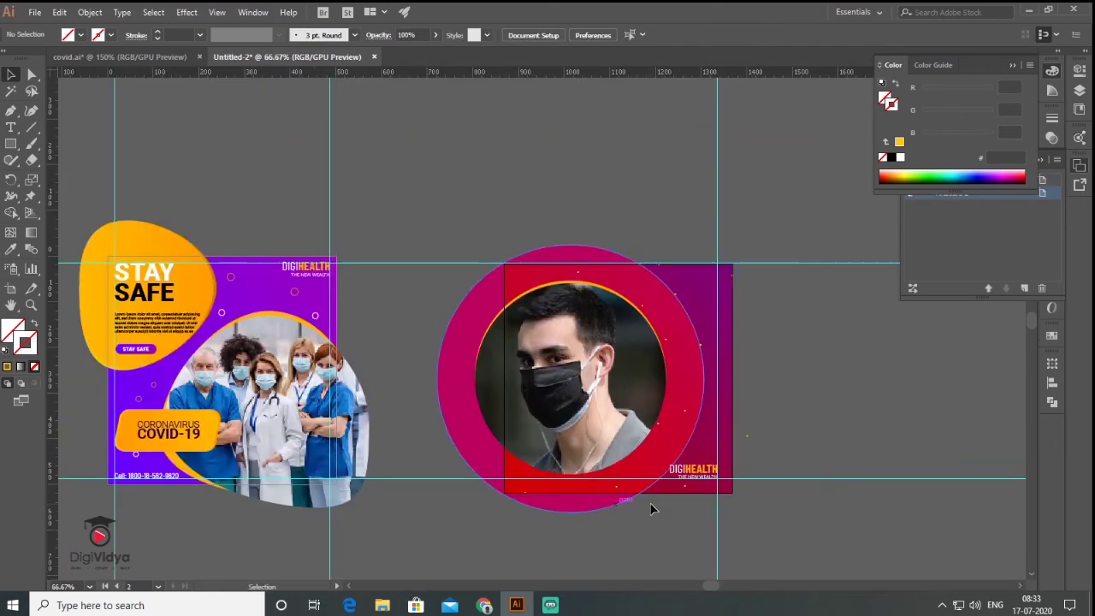
{"action": "scroll", "coordinate": [158, 263], "scroll_direction": "up", "scroll_amount": 1}
{"action": "left_click", "coordinate": [151, 269]}
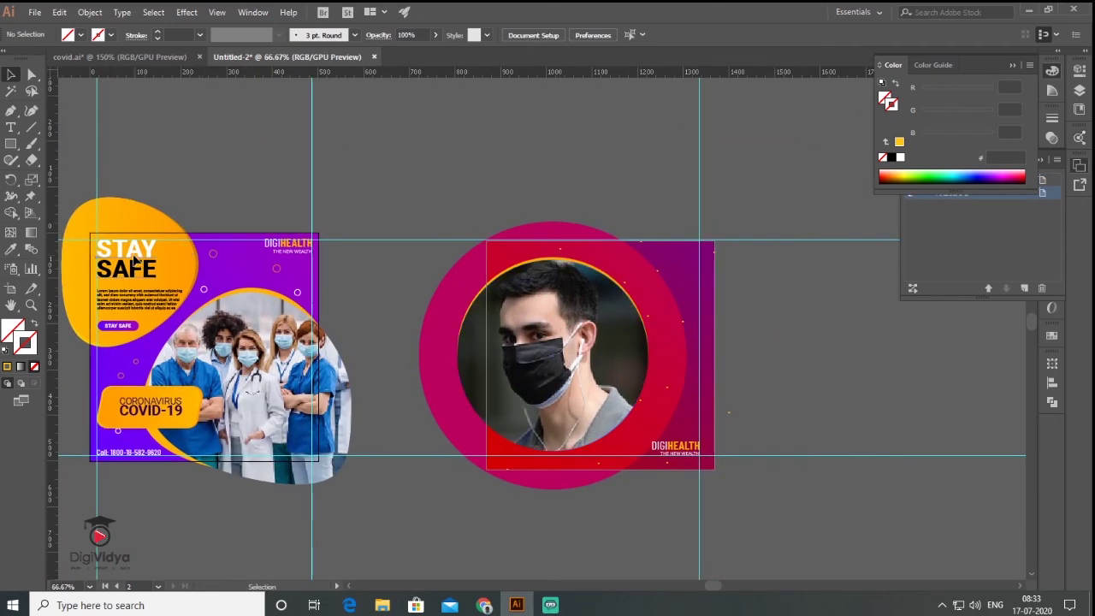
{"action": "left_click_drag", "start_coordinate": [150, 270], "coordinate": [677, 231]}
Bring the STAY SAFE heading copy to the front and select it.
{"action": "right_click", "coordinate": [677, 231]}
{"action": "left_click", "coordinate": [907, 423]}
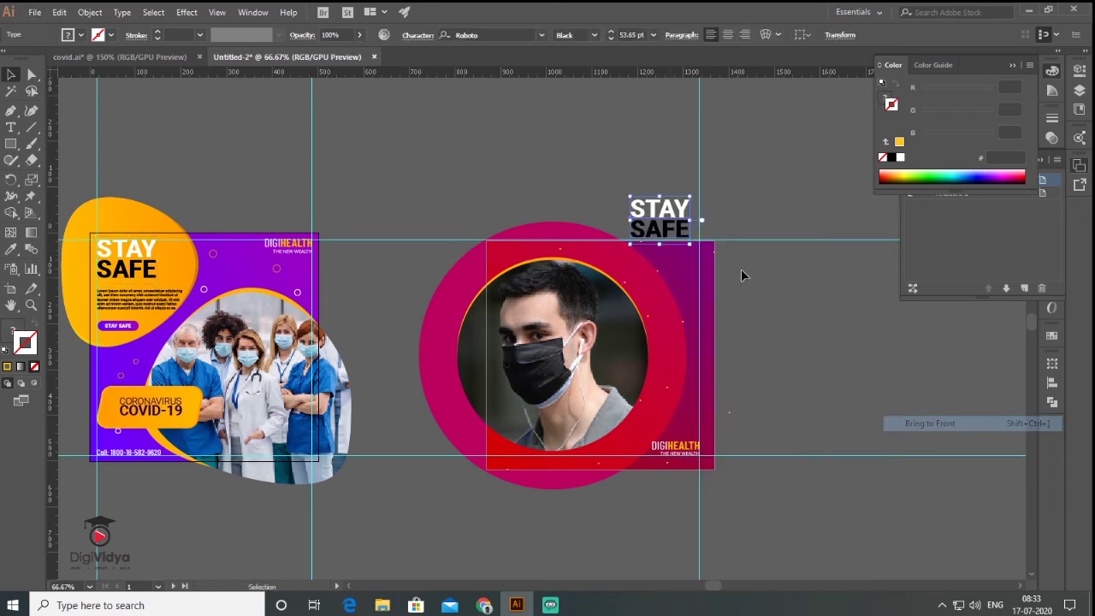
{"action": "scroll", "coordinate": [672, 231], "scroll_direction": "up", "scroll_amount": 3}
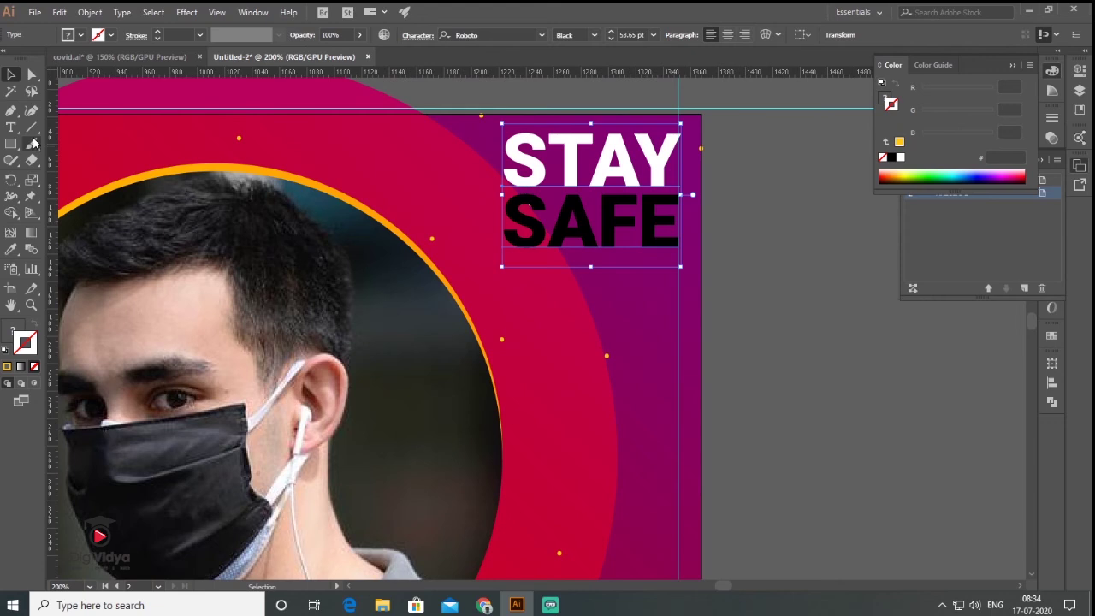
{"action": "left_click", "coordinate": [10, 127]}
{"action": "left_click", "coordinate": [11, 74]}
{"action": "left_click", "coordinate": [648, 227]}
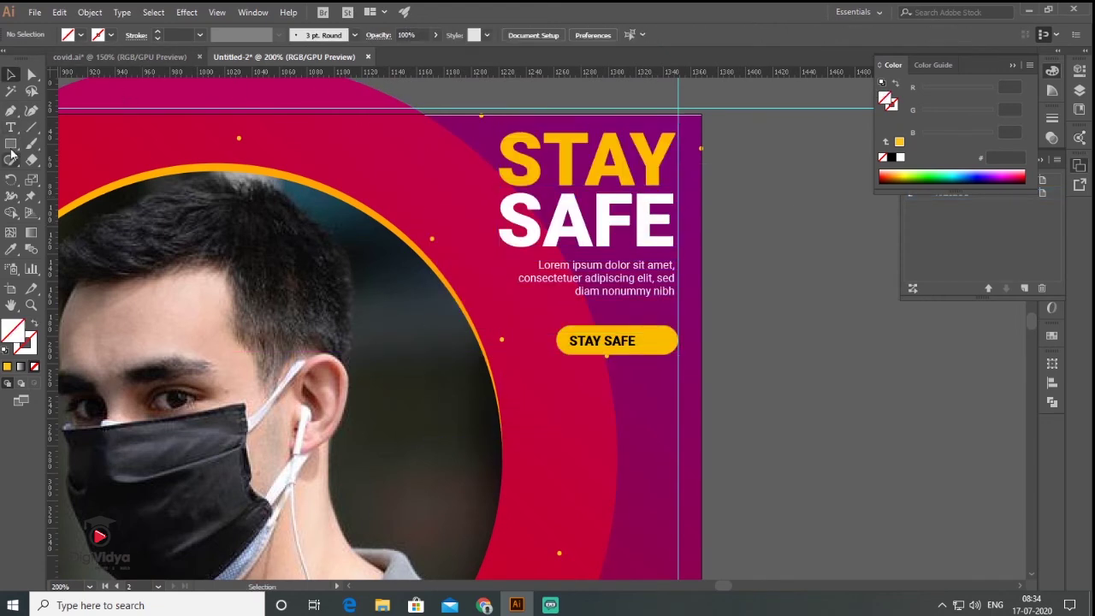
Draw a small circle at the right end of the STAY SAFE button.
{"action": "key", "text": "l"}
{"action": "scroll", "coordinate": [659, 338], "scroll_direction": "up", "scroll_amount": 4}
{"action": "left_click_drag", "start_coordinate": [651, 300], "coordinate": [695, 354]}
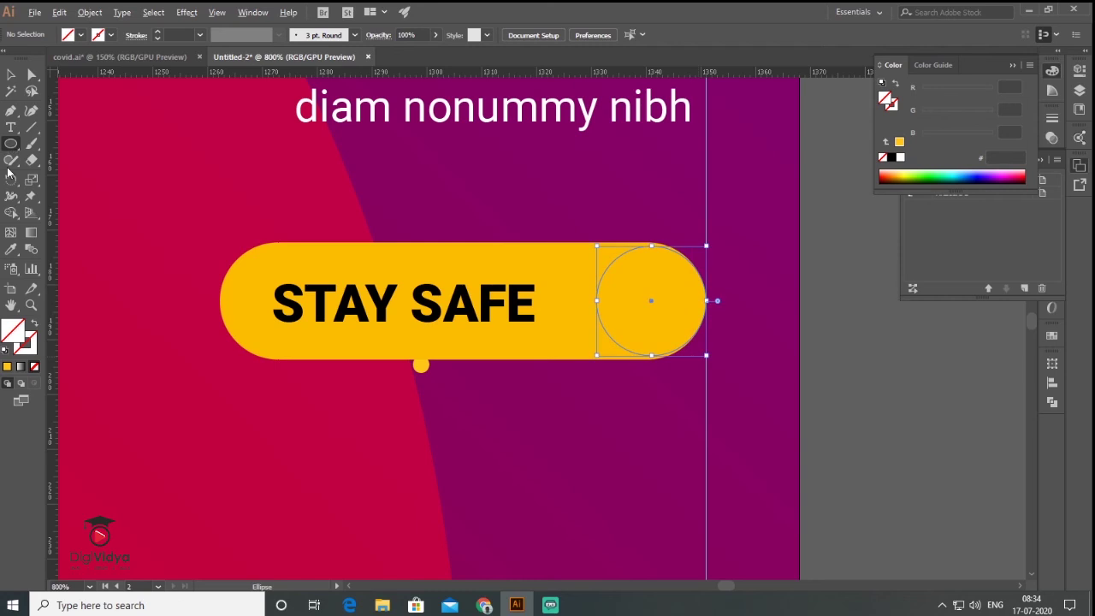
Fill the circle black with no outline.
{"action": "left_click", "coordinate": [6, 350]}
{"action": "left_click", "coordinate": [34, 324]}
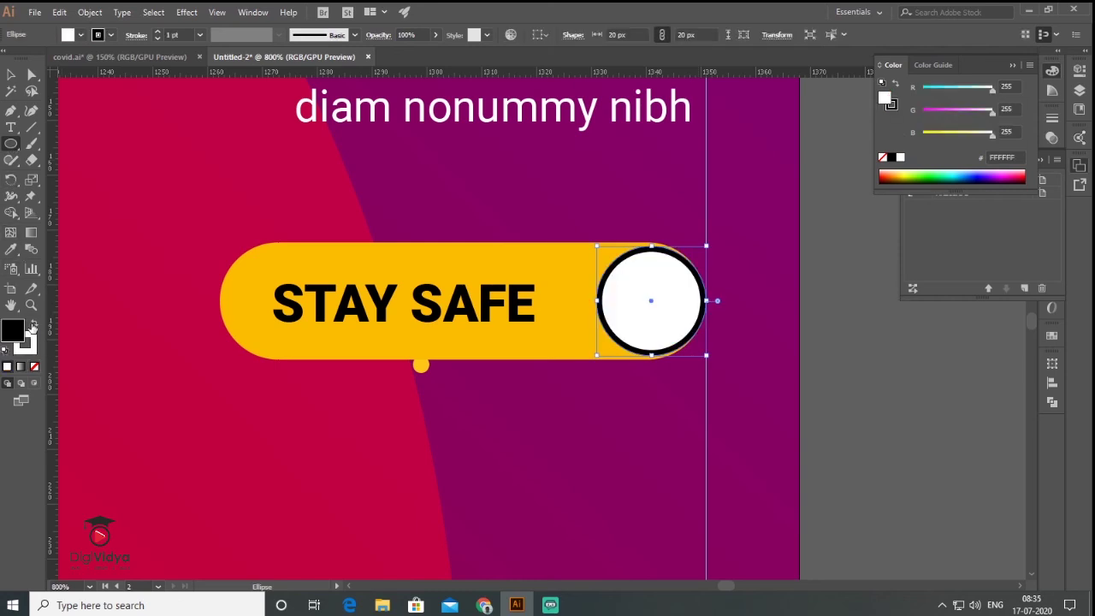
{"action": "left_click", "coordinate": [35, 367]}
Draw a short horizontal white line across the black circle.
{"action": "left_click", "coordinate": [32, 127]}
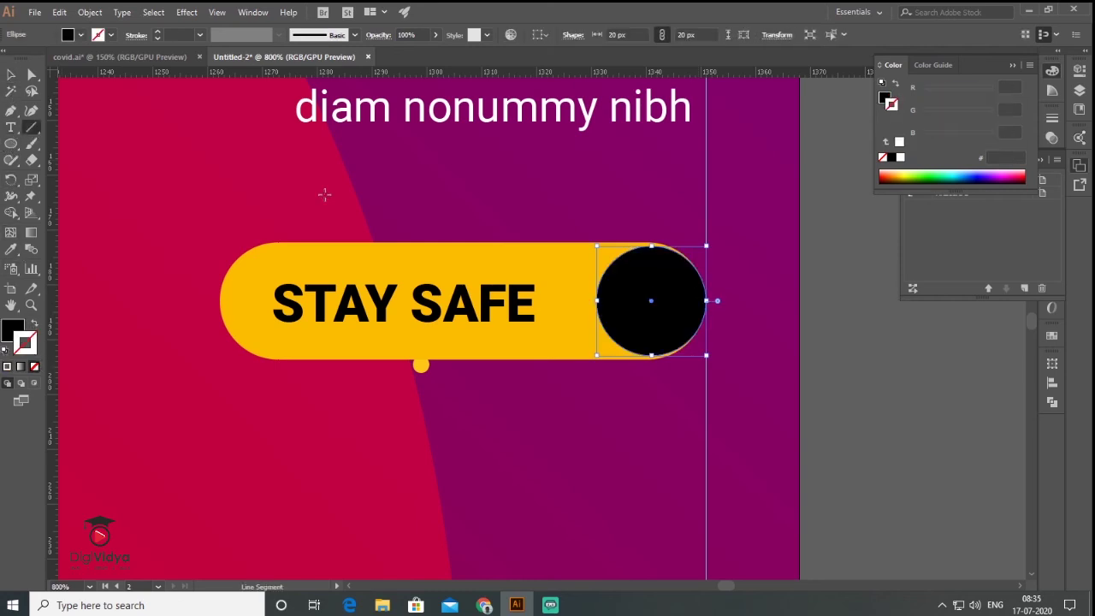
{"action": "left_click_drag", "start_coordinate": [620, 301], "coordinate": [665, 305]}
{"action": "left_click", "coordinate": [34, 367]}
{"action": "key", "text": "d"}
{"action": "left_click", "coordinate": [35, 324]}
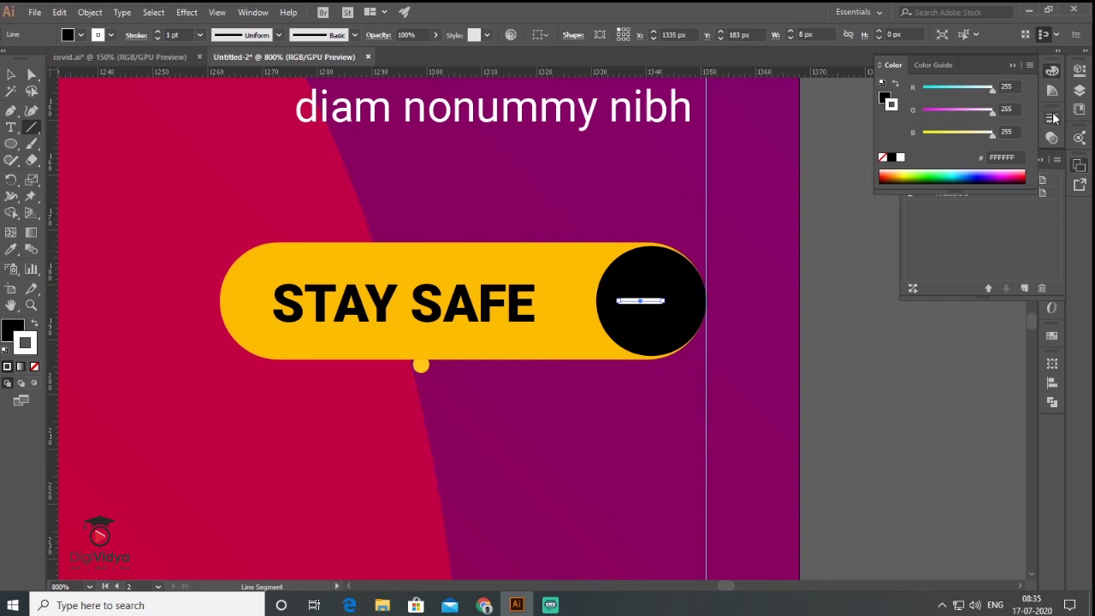
Add an end arrowhead to the line at 49% scale.
{"action": "left_click", "coordinate": [1054, 118]}
{"action": "left_click", "coordinate": [999, 262]}
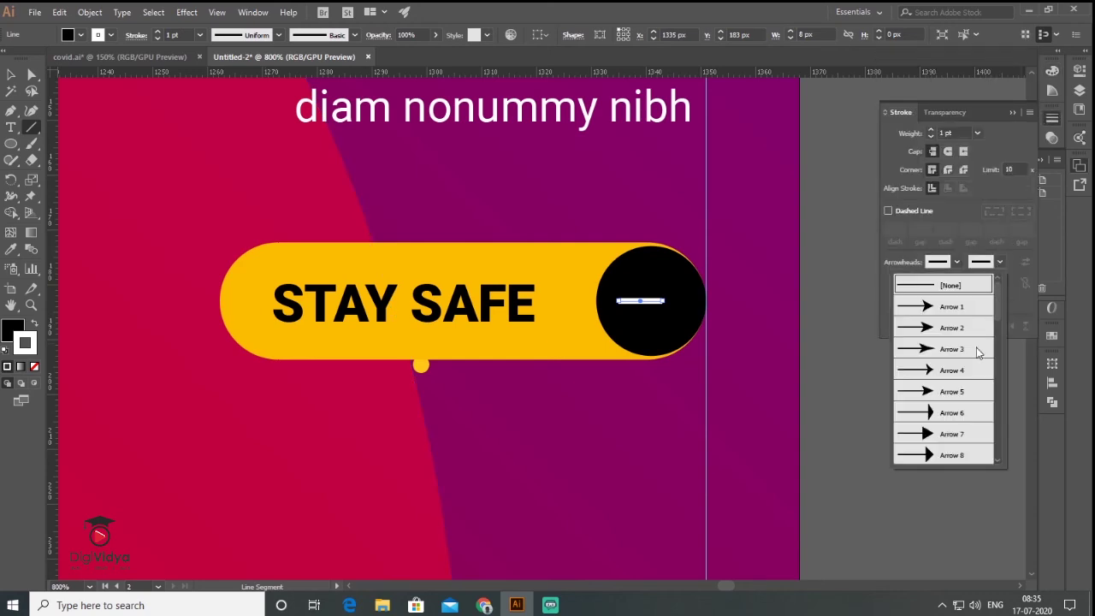
{"action": "left_click", "coordinate": [948, 435]}
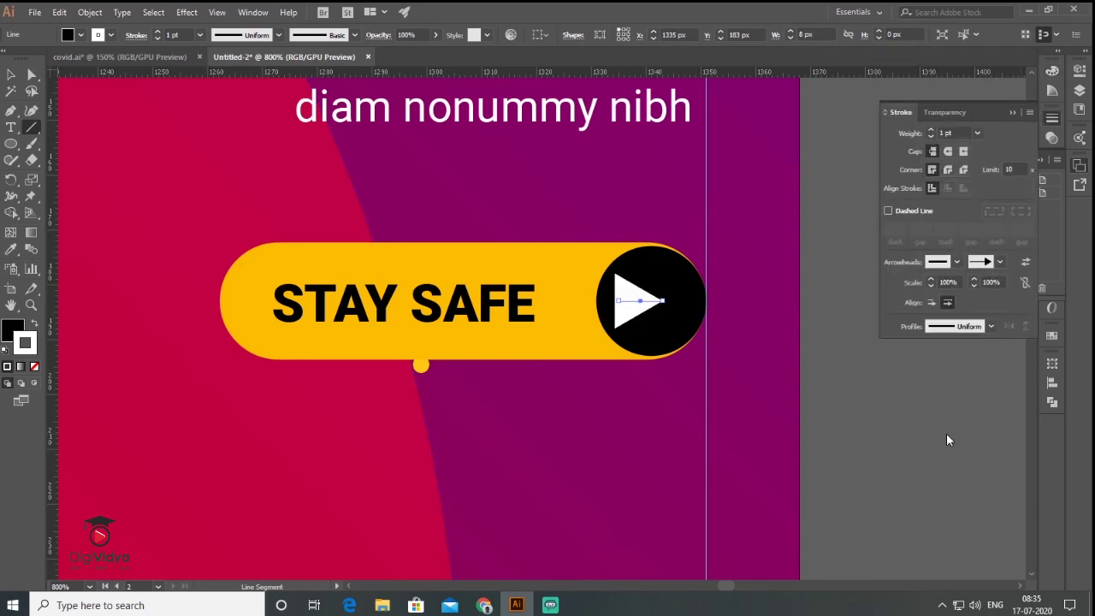
{"action": "left_click", "coordinate": [974, 285]}
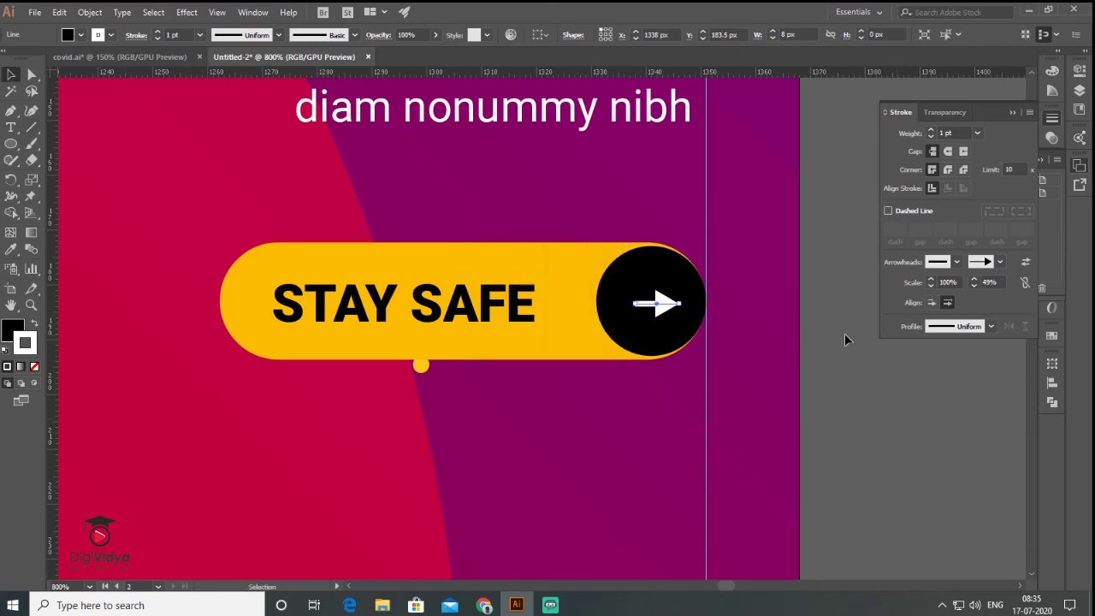
{"action": "key", "text": "v"}
{"action": "key", "text": "ctrl+0"}
{"action": "left_click", "coordinate": [786, 367]}
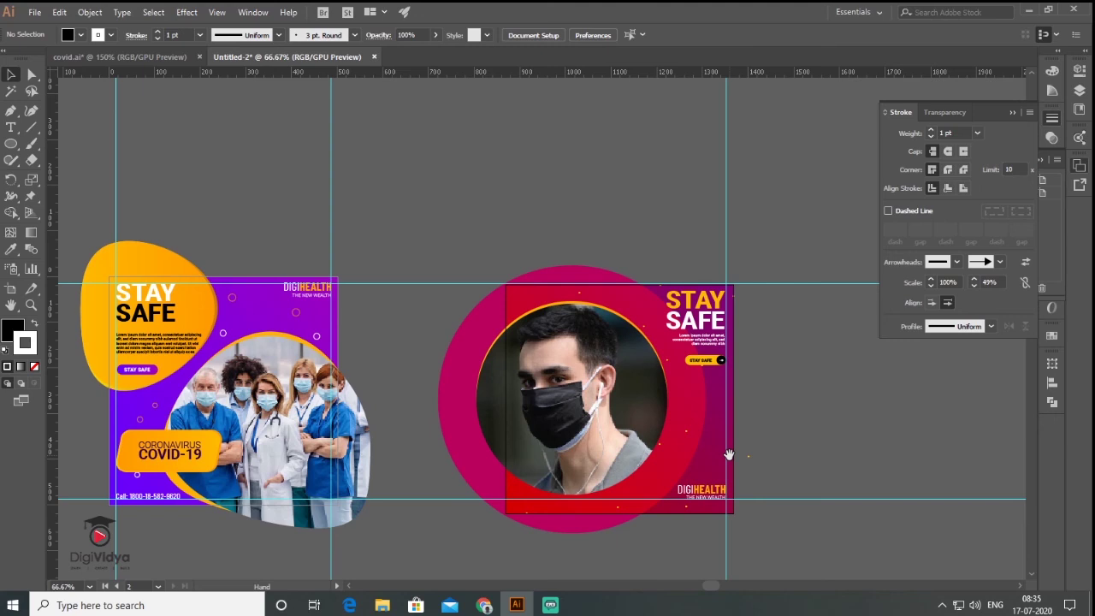
Paste the large orange circle at the post's lower right and send it behind the DIGIHEALTH text.
{"action": "left_click_drag", "start_coordinate": [704, 424], "coordinate": [703, 442]}
{"action": "left_click_drag", "start_coordinate": [628, 404], "coordinate": [593, 330]}
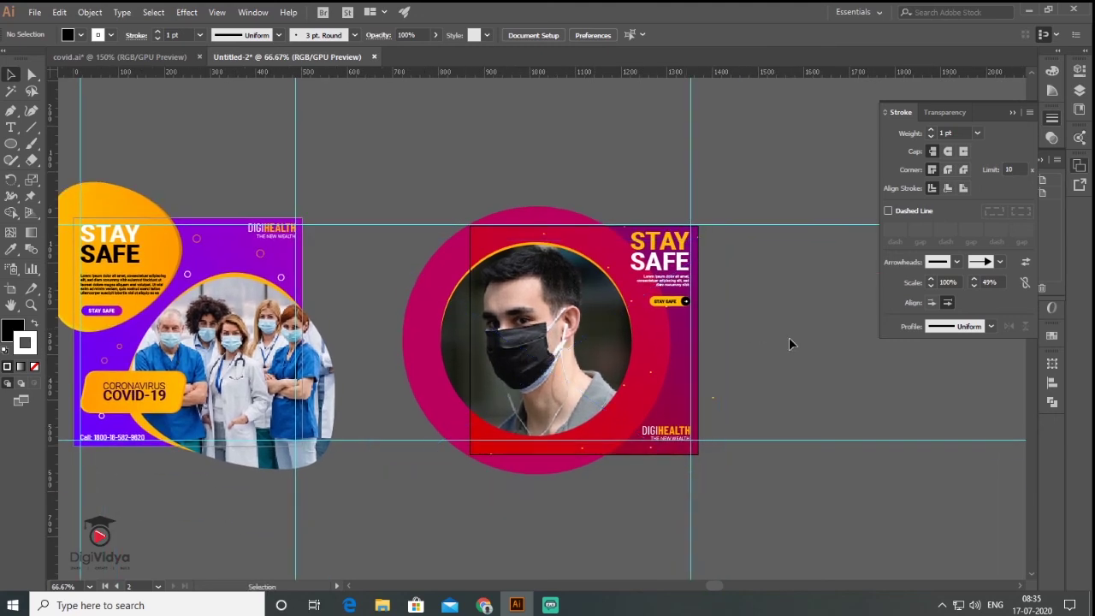
{"action": "left_click", "coordinate": [140, 403]}
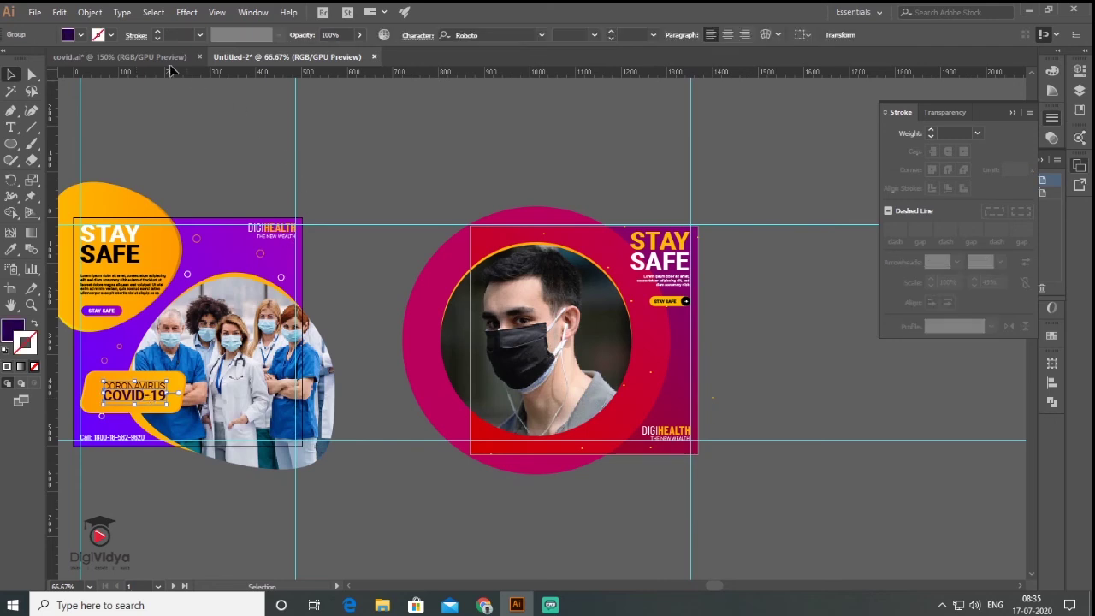
{"action": "key", "text": "ctrl+v"}
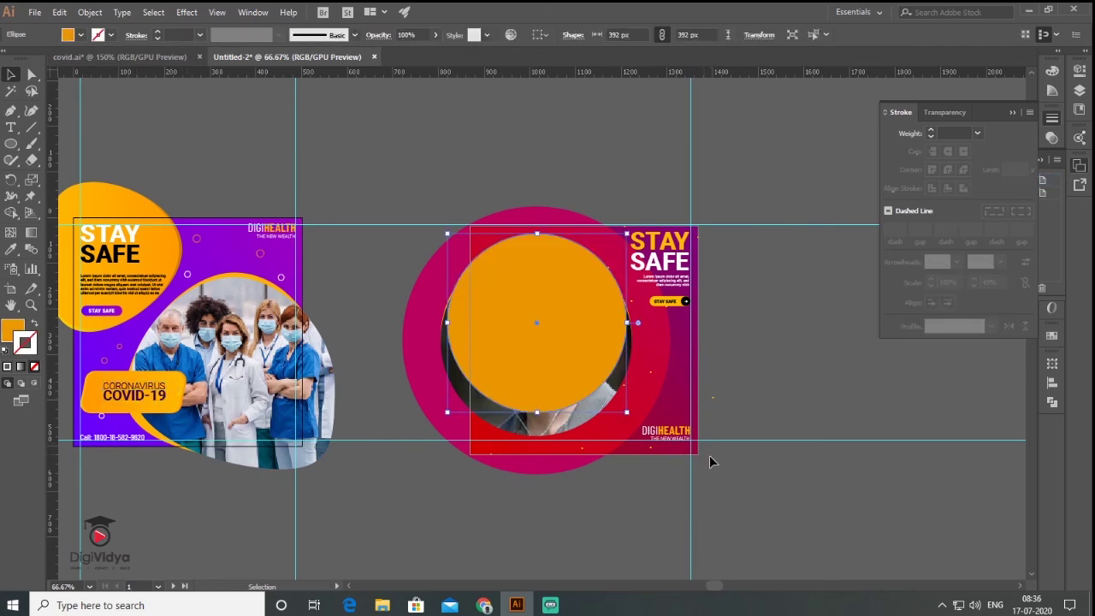
{"action": "left_click_drag", "start_coordinate": [561, 276], "coordinate": [721, 413]}
{"action": "key", "text": "ctrl+bracketleft"}
{"action": "key", "text": "ctrl+shift+a"}
Snap the orange circle to the bottom edge and add a smaller 282 px concentric copy.
{"action": "key", "text": "ctrl+plus"}
{"action": "left_click_drag", "start_coordinate": [753, 469], "coordinate": [764, 457]}
{"action": "key", "text": "a"}
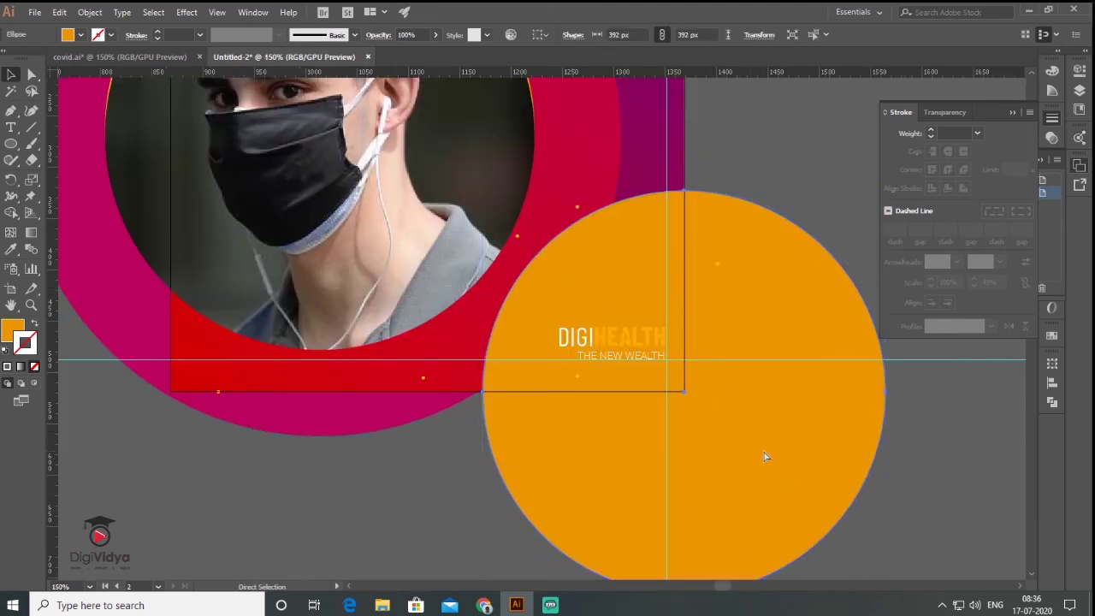
{"action": "key", "text": "v"}
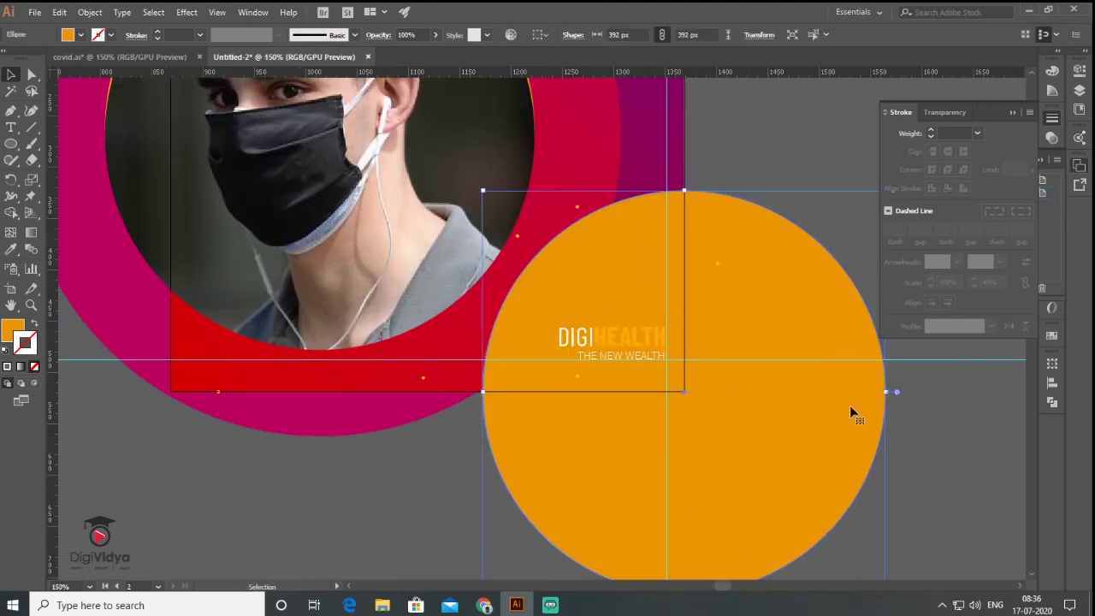
{"action": "left_click_drag", "start_coordinate": [483, 191], "coordinate": [533, 248]}
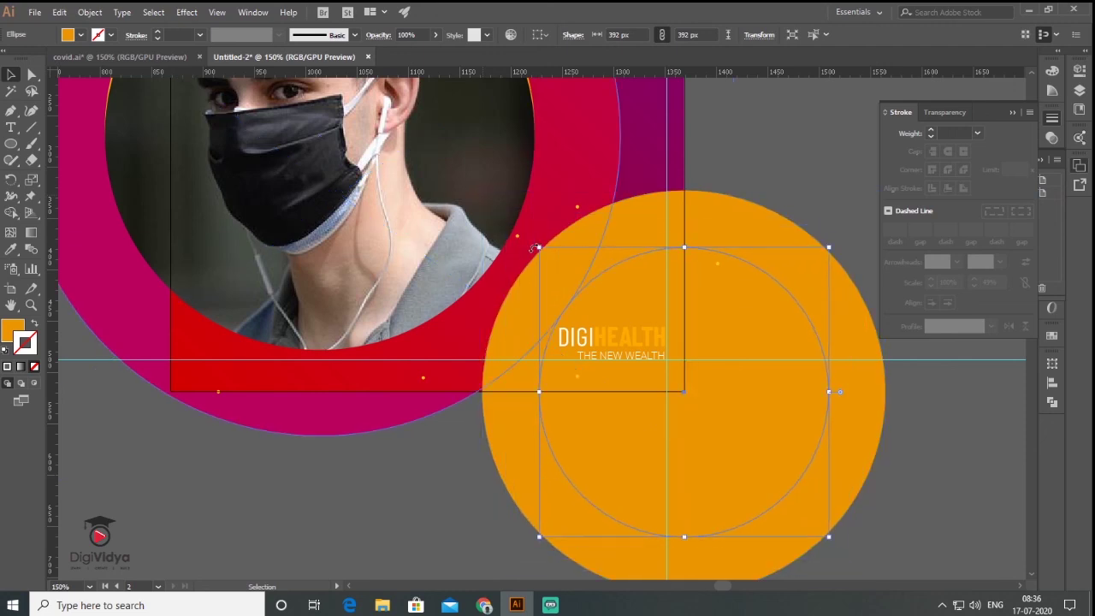
{"action": "left_click", "coordinate": [12, 331]}
Fill the inner circle with bright yellow FFBC00.
{"action": "double_click", "coordinate": [12, 331]}
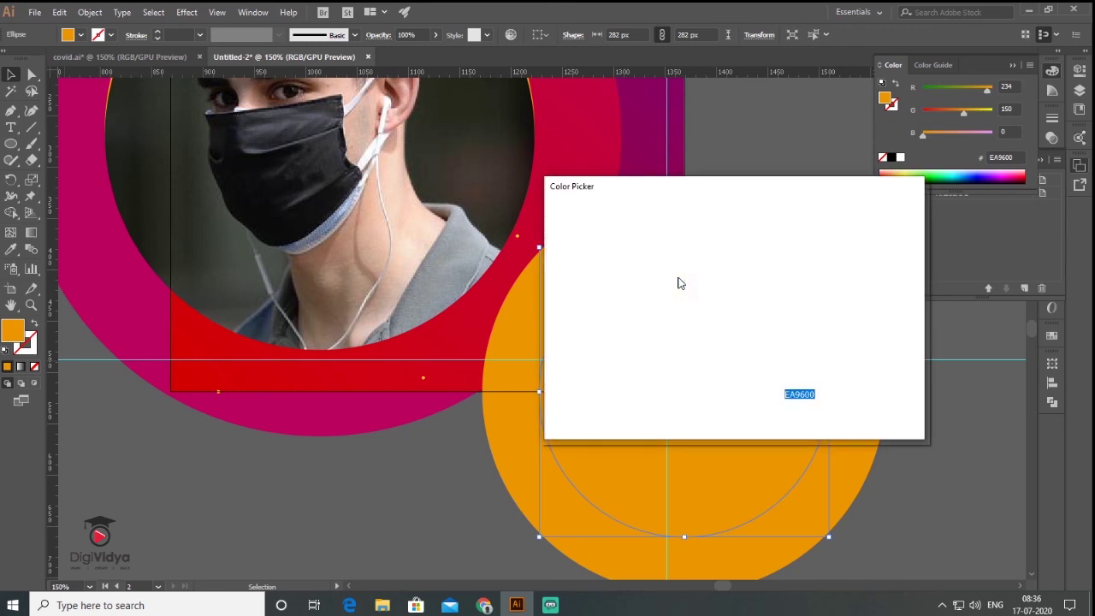
{"action": "left_click", "coordinate": [725, 266]}
{"action": "left_click", "coordinate": [730, 218]}
{"action": "left_click_drag", "start_coordinate": [752, 385], "coordinate": [761, 380]}
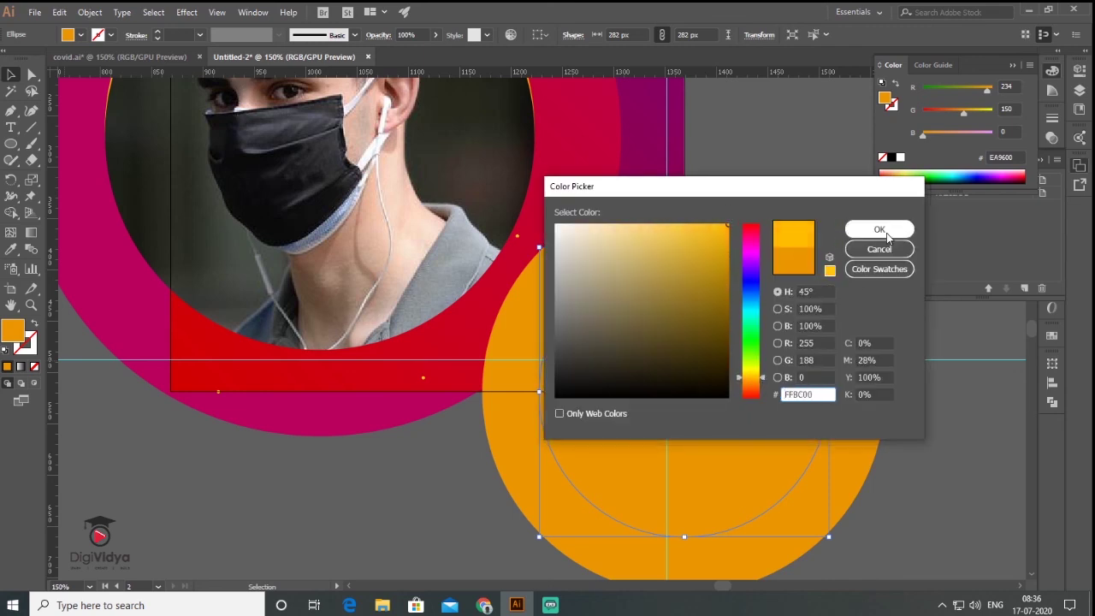
{"action": "left_click", "coordinate": [879, 231]}
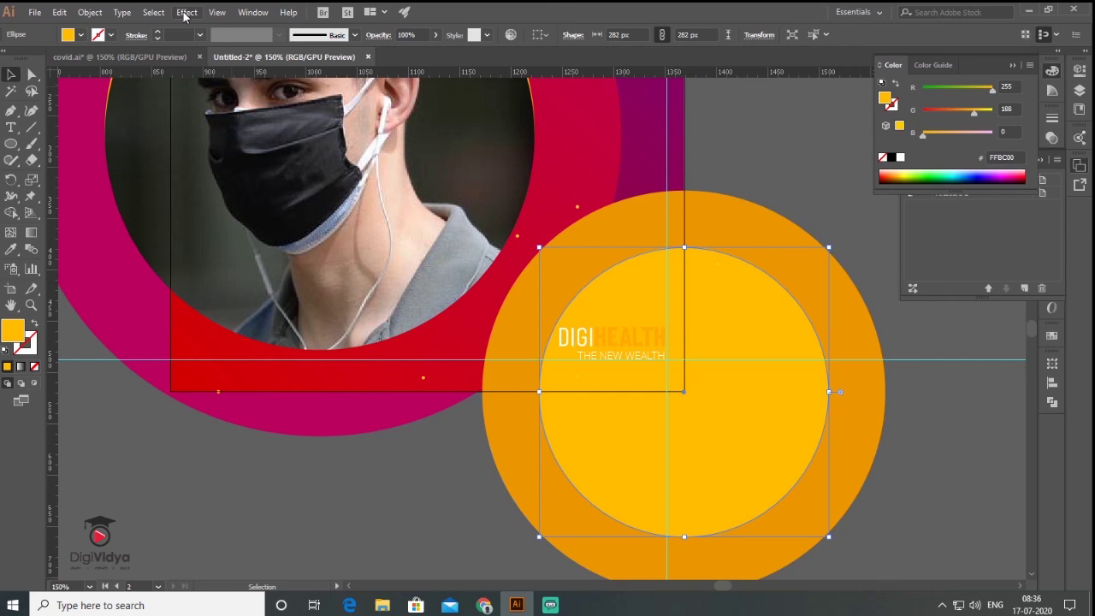
Apply a default Stylize Drop Shadow to the yellow inner circle.
{"action": "left_click", "coordinate": [185, 15]}
{"action": "mouse_move", "coordinate": [256, 168]}
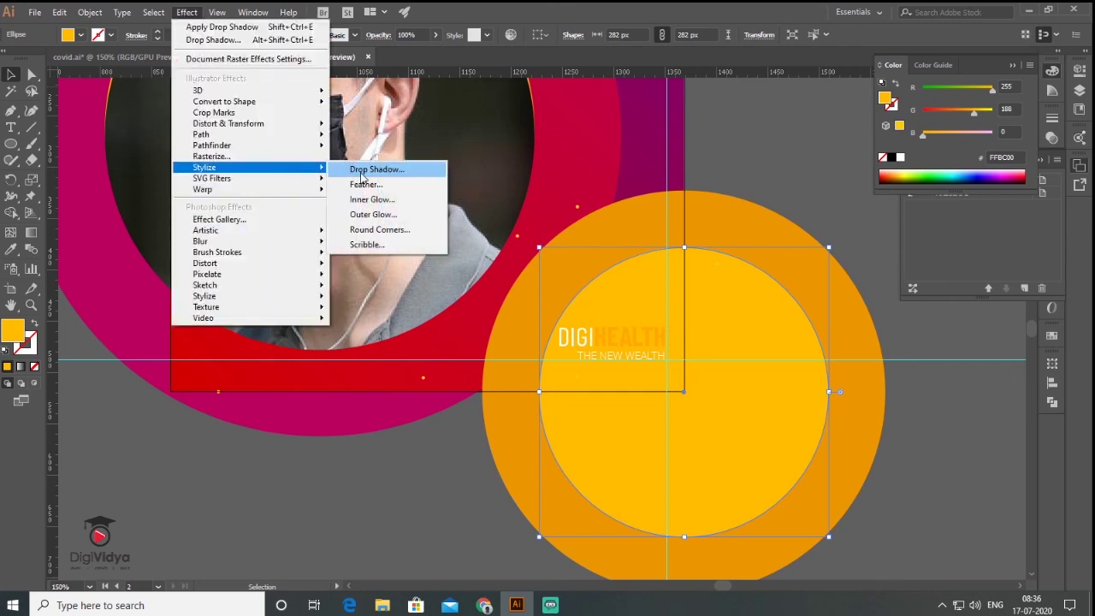
{"action": "left_click", "coordinate": [360, 176]}
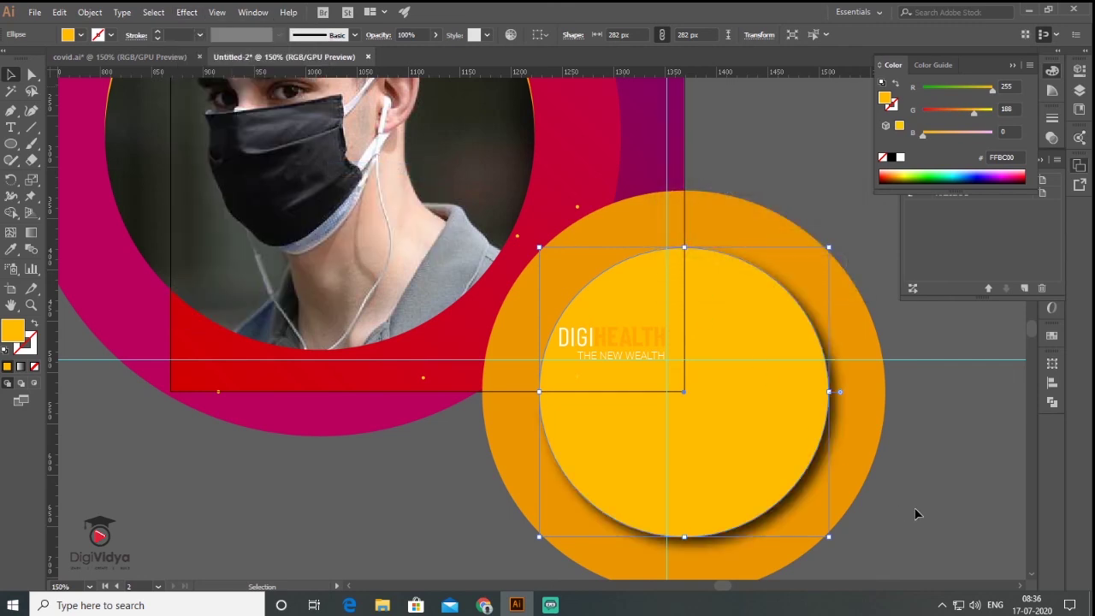
{"action": "left_click", "coordinate": [912, 503]}
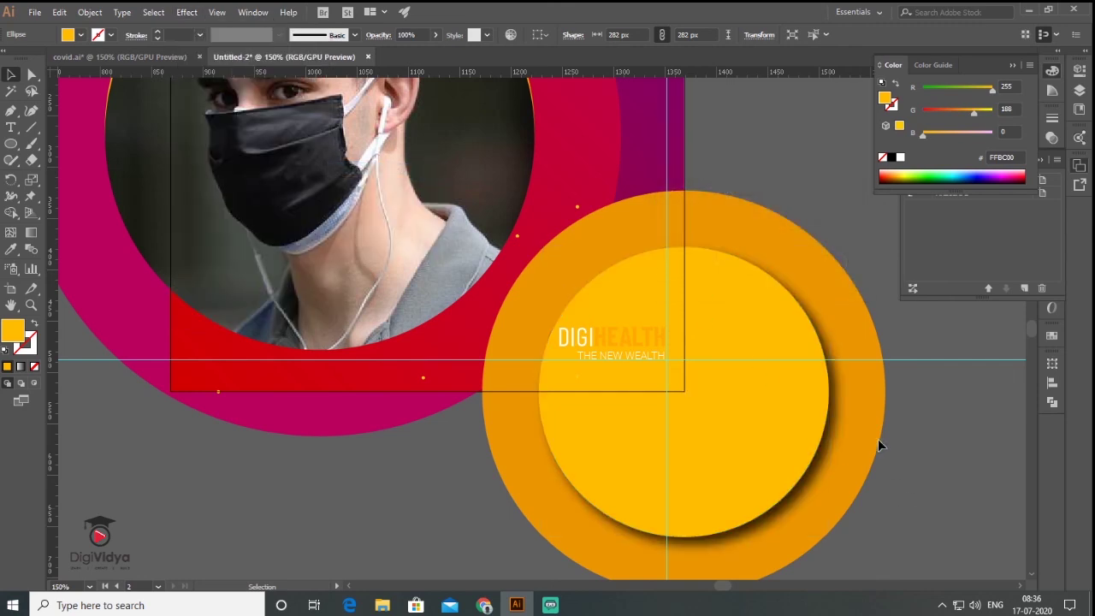
{"action": "scroll", "coordinate": [882, 445], "scroll_direction": "down", "scroll_amount": 2}
Paste the CORONAVIRUS COVID-19 and DIGIHEALTH text group above the circles.
{"action": "key", "text": "ctrl+v"}
{"action": "left_click_drag", "start_coordinate": [548, 283], "coordinate": [588, 317]}
{"action": "left_click", "coordinate": [406, 518]}
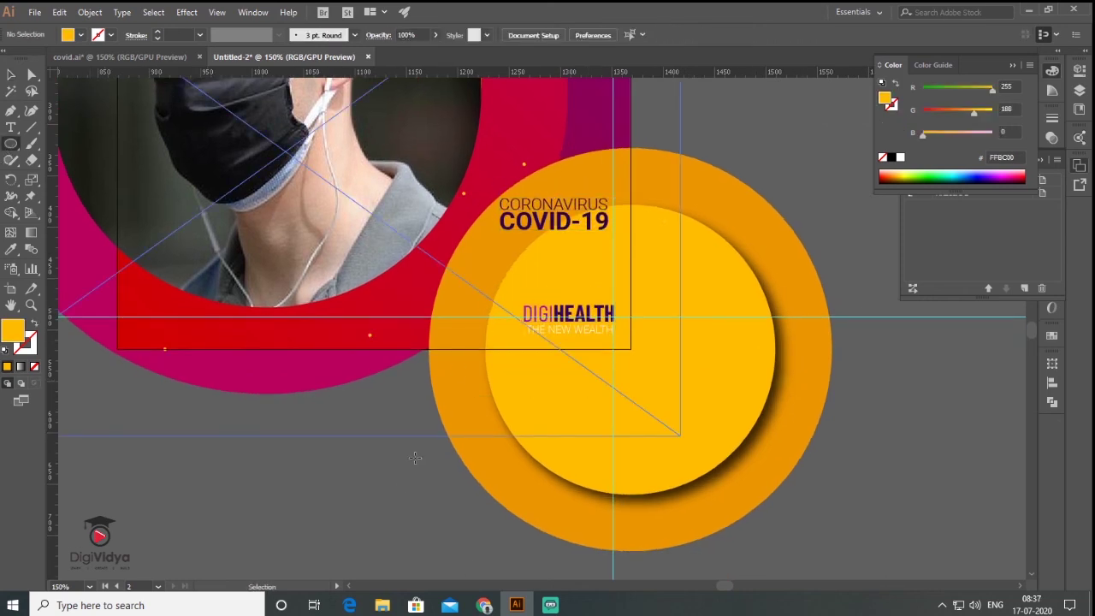
Draw a small hollow ring and scatter copies around the heading and circles.
{"action": "left_click_drag", "start_coordinate": [398, 474], "coordinate": [417, 493]}
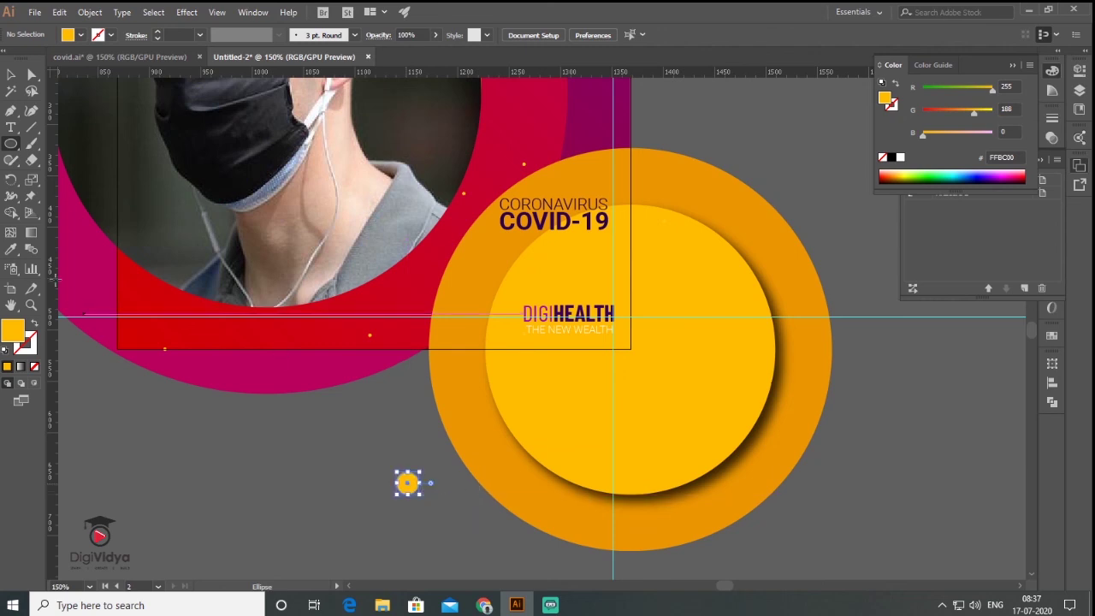
{"action": "key", "text": "v"}
{"action": "left_click_drag", "start_coordinate": [477, 318], "coordinate": [563, 278]}
{"action": "left_click_drag", "start_coordinate": [542, 262], "coordinate": [470, 247]}
Build a grid of small dots from repeated row copies and move it onto the red band.
{"action": "left_click", "coordinate": [12, 147]}
{"action": "left_click_drag", "start_coordinate": [253, 463], "coordinate": [402, 477]}
{"action": "key", "text": "ctrl+d"}
{"action": "key", "text": "ctrl+d"}
{"action": "key", "text": "ctrl+d"}
{"action": "key", "text": "ctrl+d"}
{"action": "key", "text": "ctrl+d"}
{"action": "key", "text": "ctrl+d"}
{"action": "left_click_drag", "start_coordinate": [376, 479], "coordinate": [380, 497]}
{"action": "key", "text": "ctrl+d"}
{"action": "key", "text": "ctrl+d"}
{"action": "left_click_drag", "start_coordinate": [419, 536], "coordinate": [243, 458]}
{"action": "key", "text": "period"}
{"action": "left_click_drag", "start_coordinate": [326, 497], "coordinate": [406, 334]}
Colour the dot grid yellow by sampling the circle with the Eyedropper.
{"action": "key", "text": "i"}
{"action": "left_click", "coordinate": [505, 385]}
{"action": "key", "text": "ctrl+minus"}
{"action": "key", "text": "v"}
{"action": "left_click", "coordinate": [738, 260]}
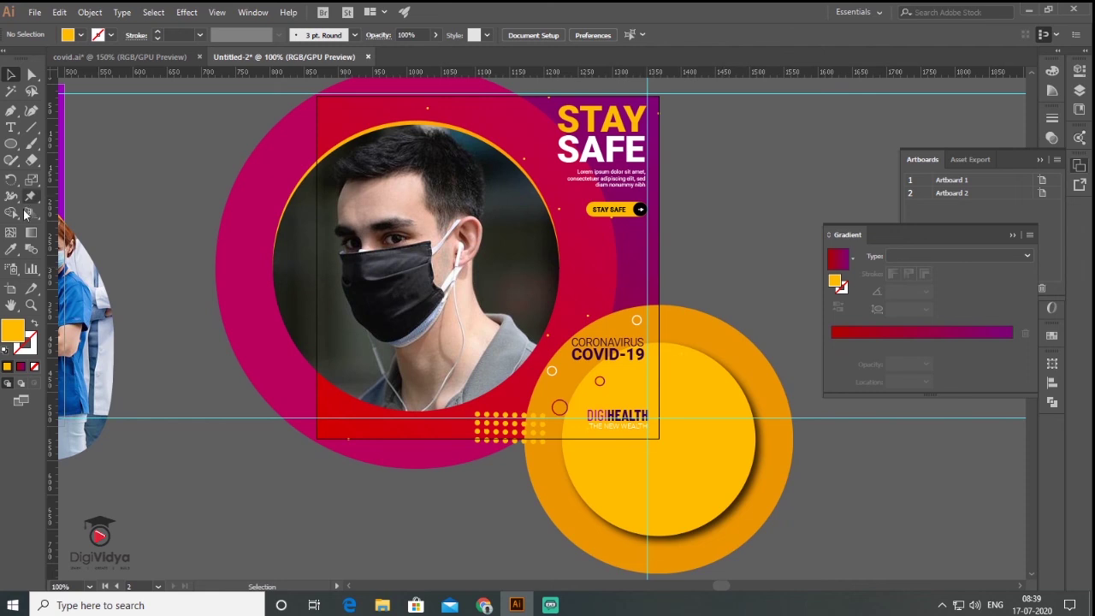
Copy the white call-number line onto the bottom left of the masked-man post.
{"action": "key", "text": "ctrl+minus"}
{"action": "right_click", "coordinate": [511, 204]}
{"action": "key", "text": "Escape"}
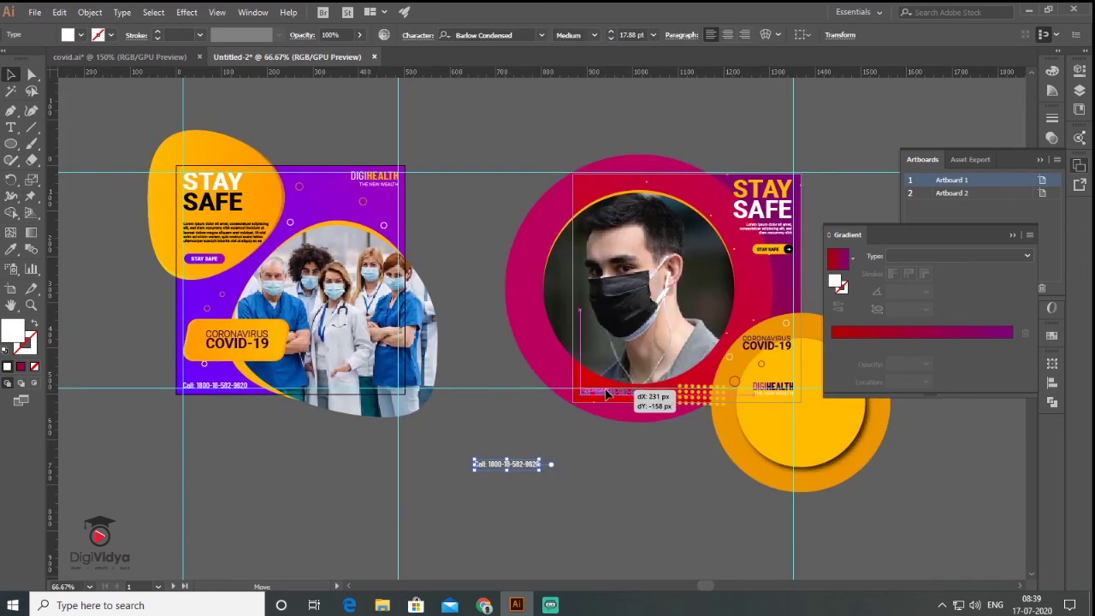
{"action": "key", "text": "ctrl+plus"}
{"action": "left_click", "coordinate": [475, 428]}
{"action": "key", "text": "ctrl+Tab"}
{"action": "key", "text": "ctrl+minus"}
{"action": "key", "text": "ctrl+minus"}
{"action": "key", "text": "ctrl+minus"}
{"action": "key", "text": "ctrl+minus"}
{"action": "key", "text": "ctrl+Tab"}
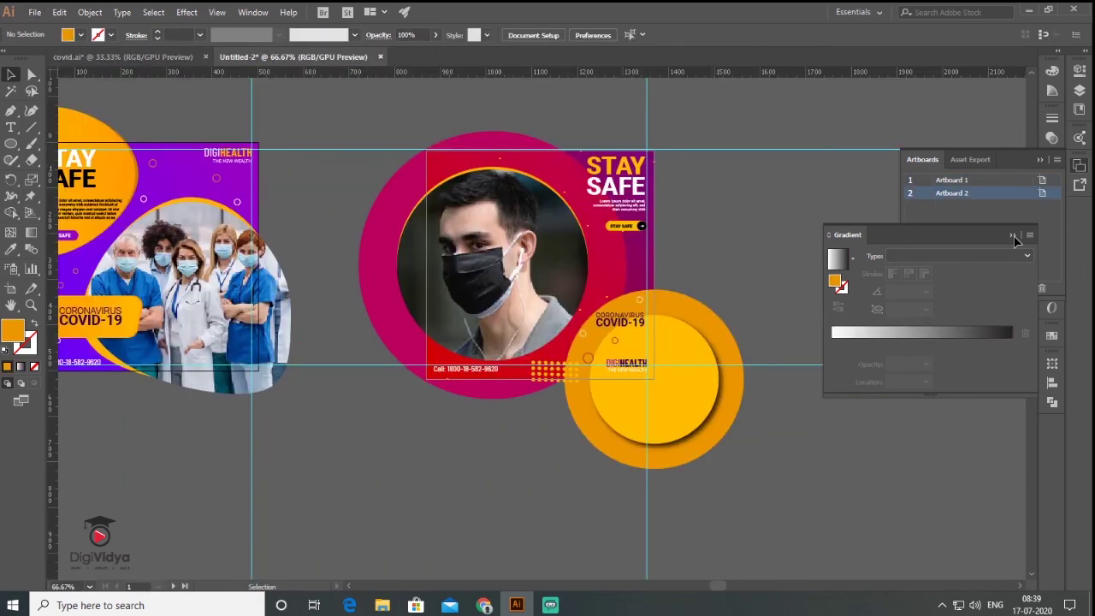
Collapse the side panels to icons and pan the canvas back into view.
{"action": "left_click", "coordinate": [1041, 160]}
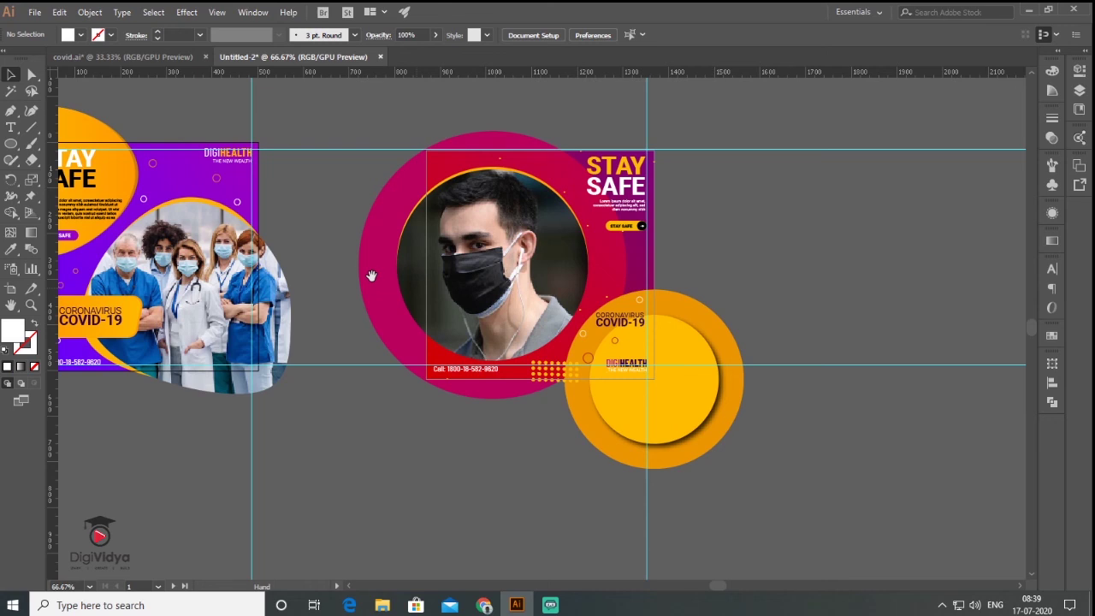
{"action": "scroll", "coordinate": [585, 329], "scroll_direction": "left", "scroll_amount": 5}
{"action": "scroll", "coordinate": [585, 328], "scroll_direction": "up", "scroll_amount": 1}
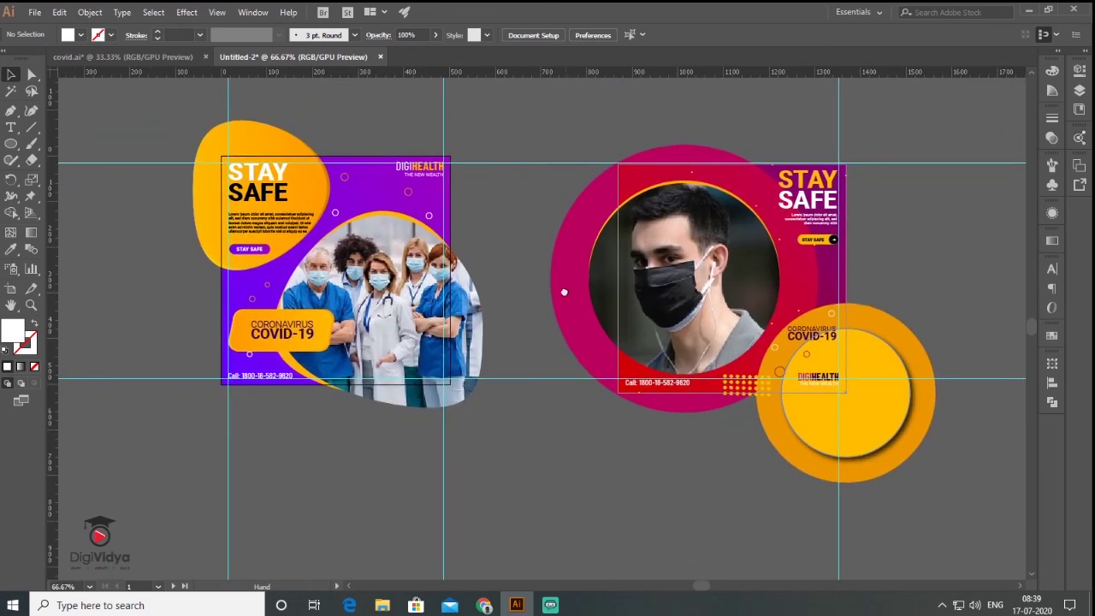